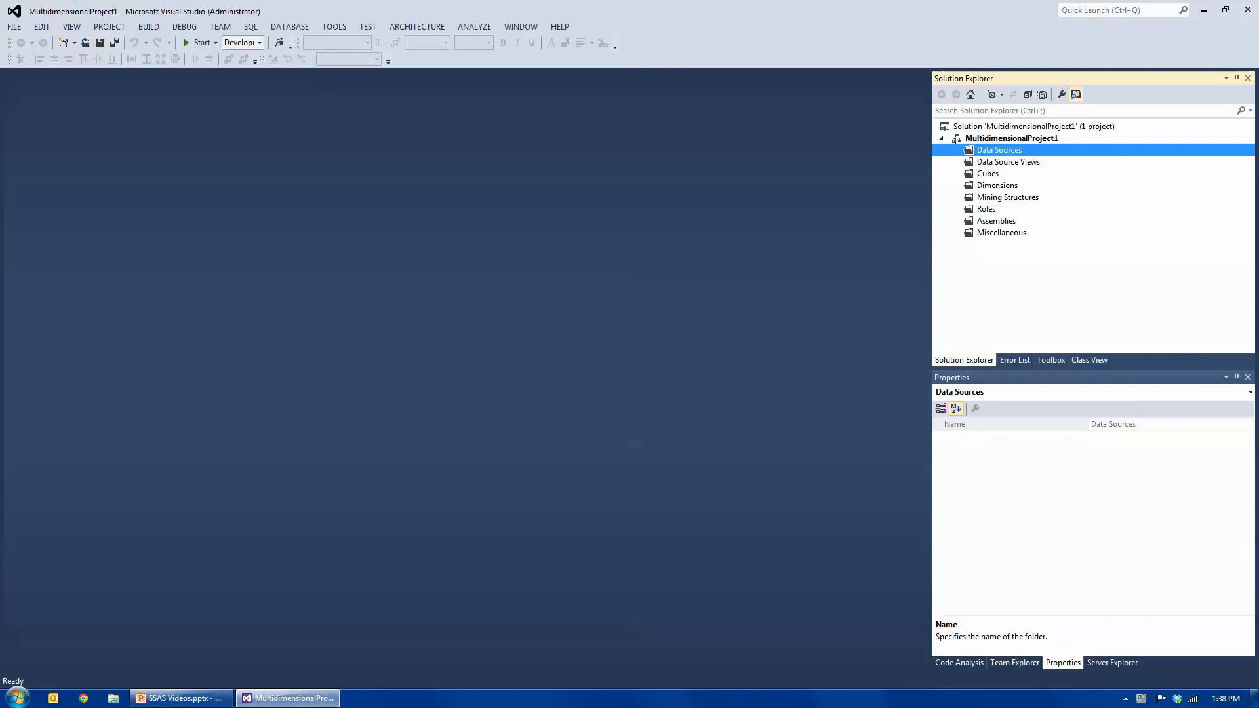
pyautogui.rightClick(1002, 151)
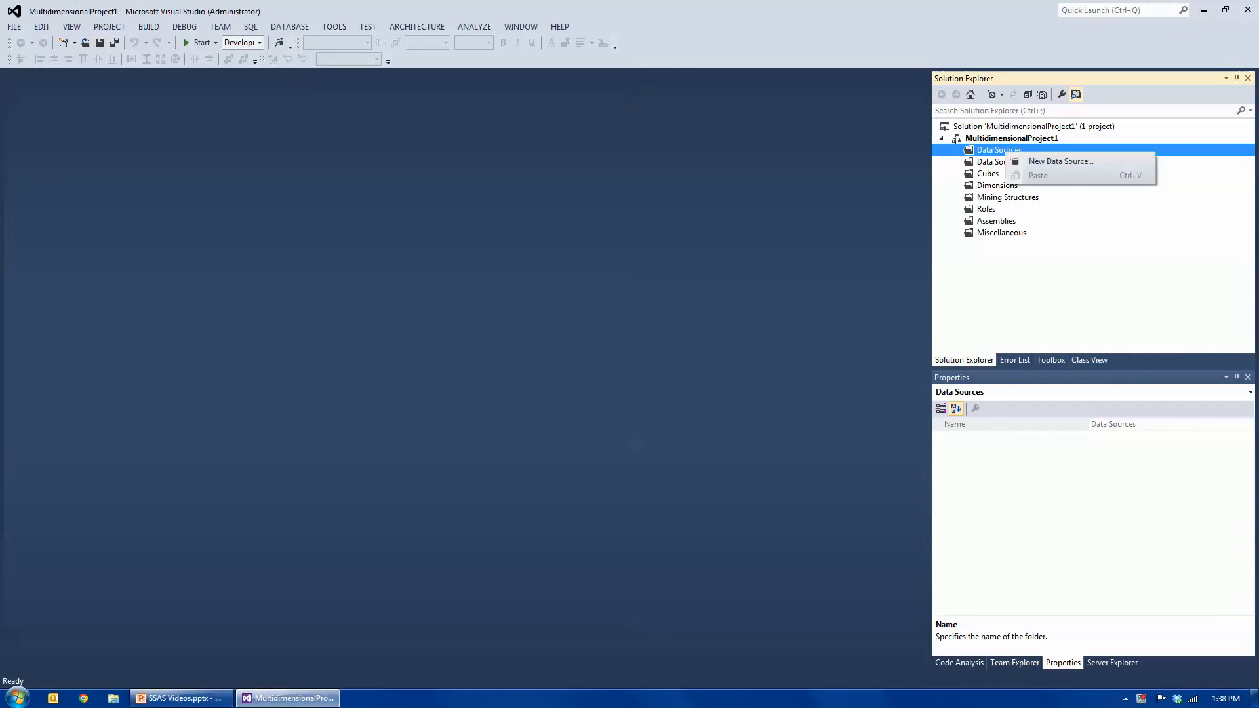
pyautogui.click(1061, 162)
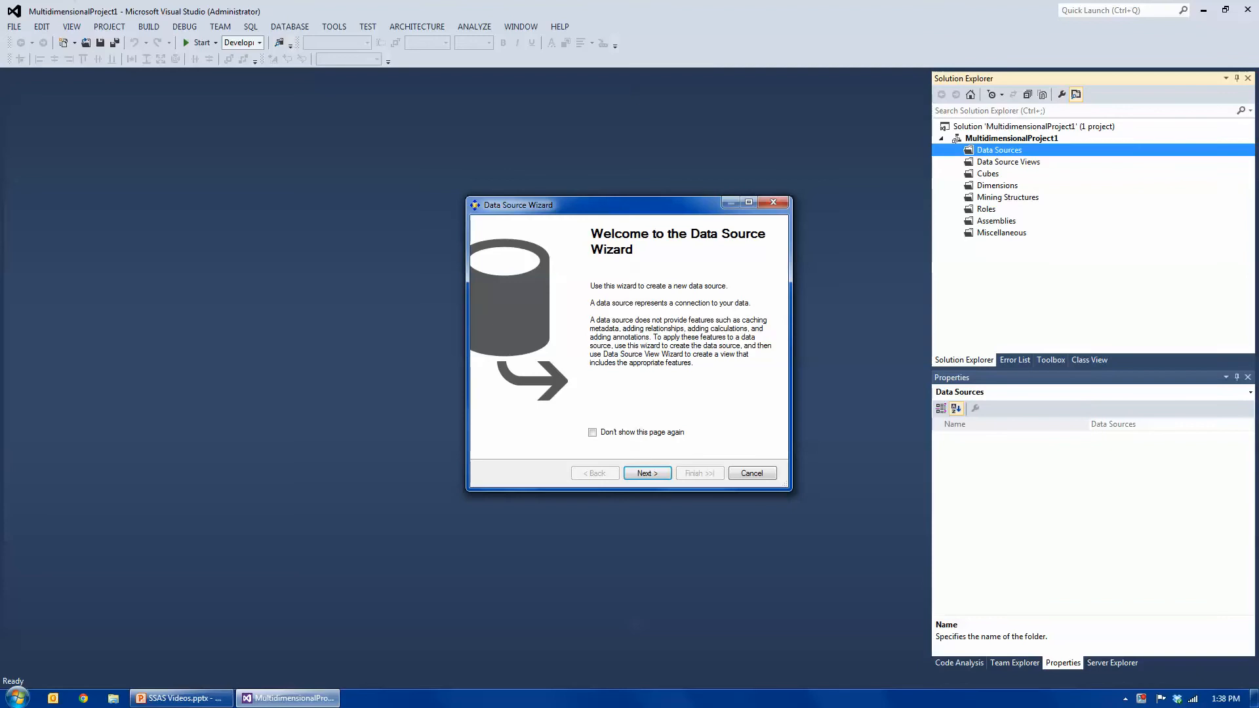
pyautogui.press('Return')
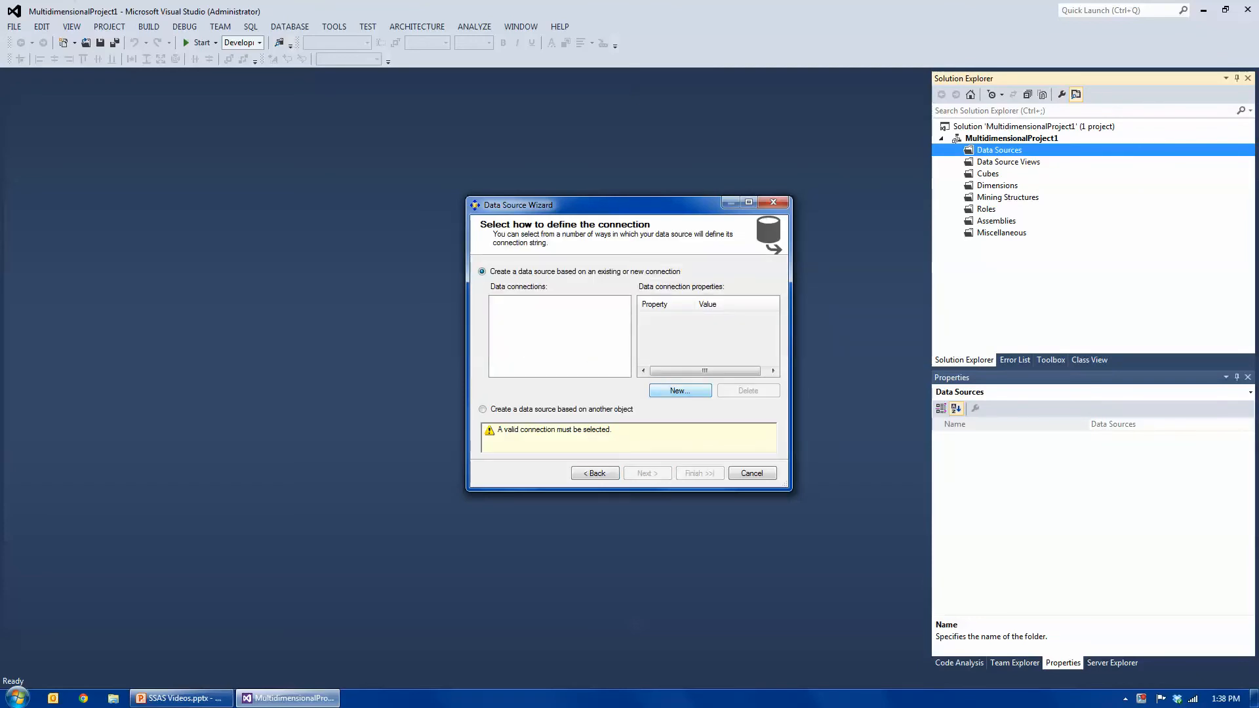
pyautogui.click(680, 391)
pyautogui.click(725, 523)
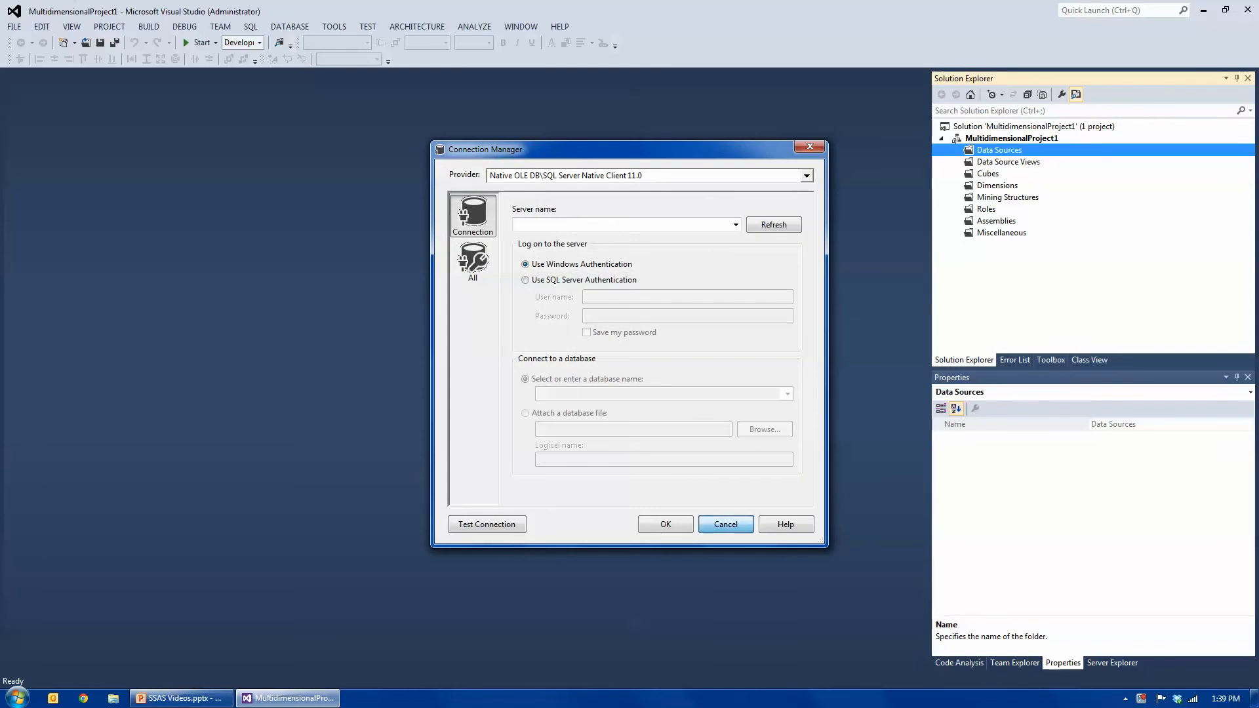
pyautogui.click(752, 473)
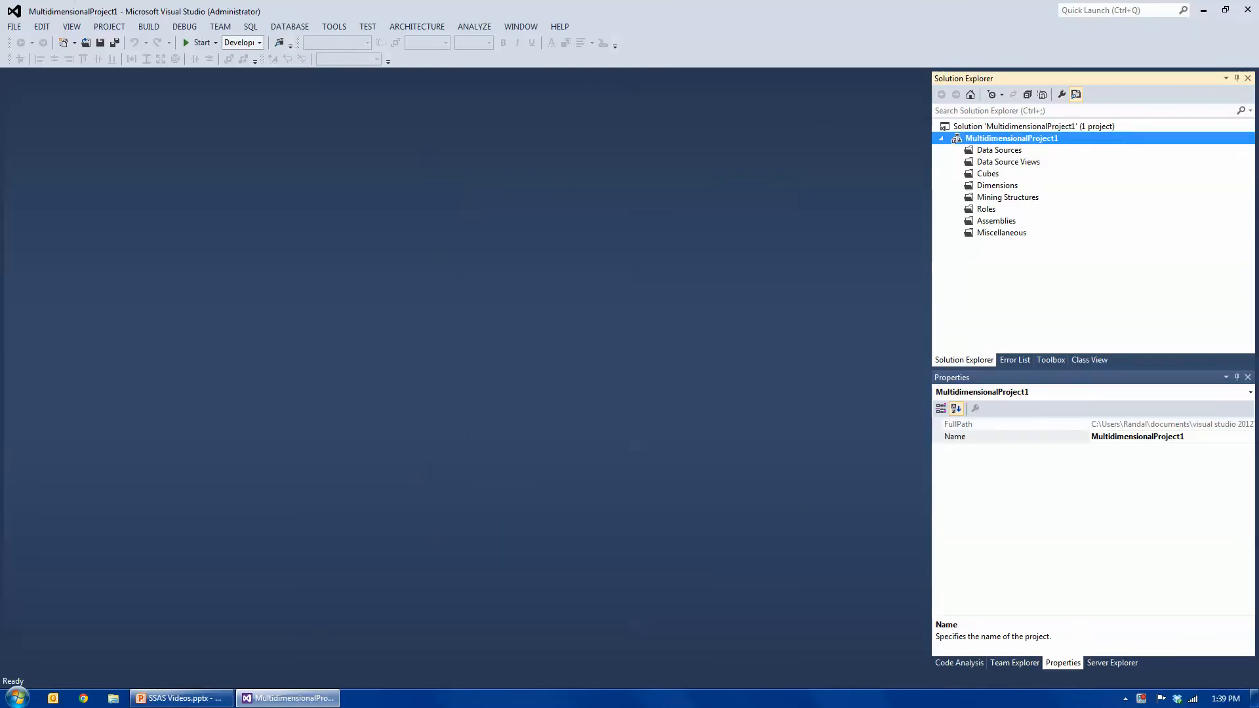
# Start a new data source view and begin creating a new relational data source for it
pyautogui.click(1008, 162)
pyautogui.rightClick(1023, 162)
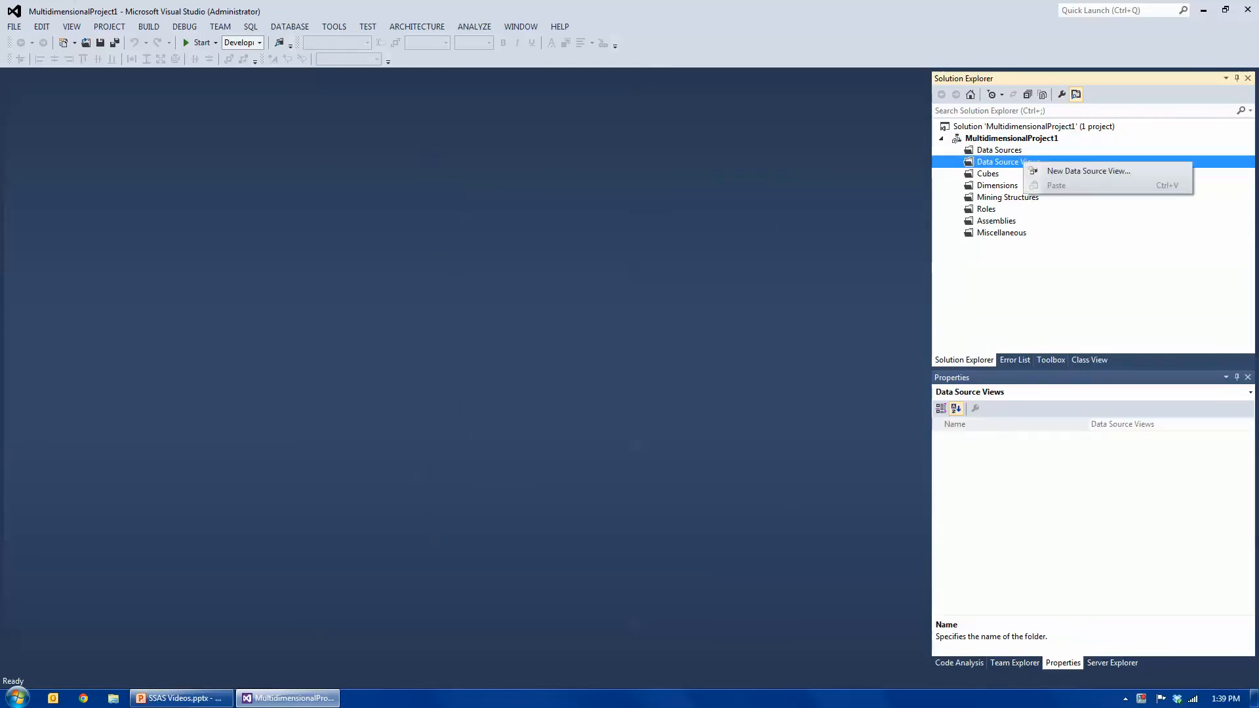
pyautogui.click(1065, 169)
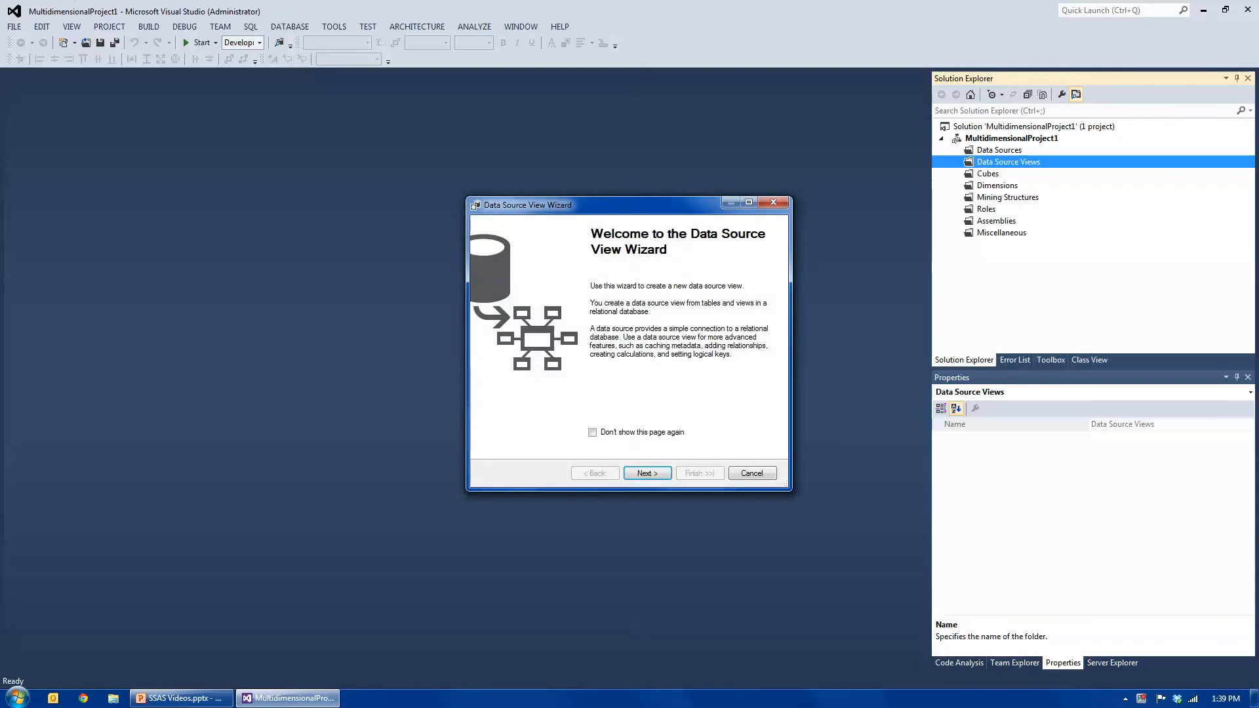
pyautogui.moveTo(640, 206); pyautogui.dragTo(607, 164)
pyautogui.click(615, 431)
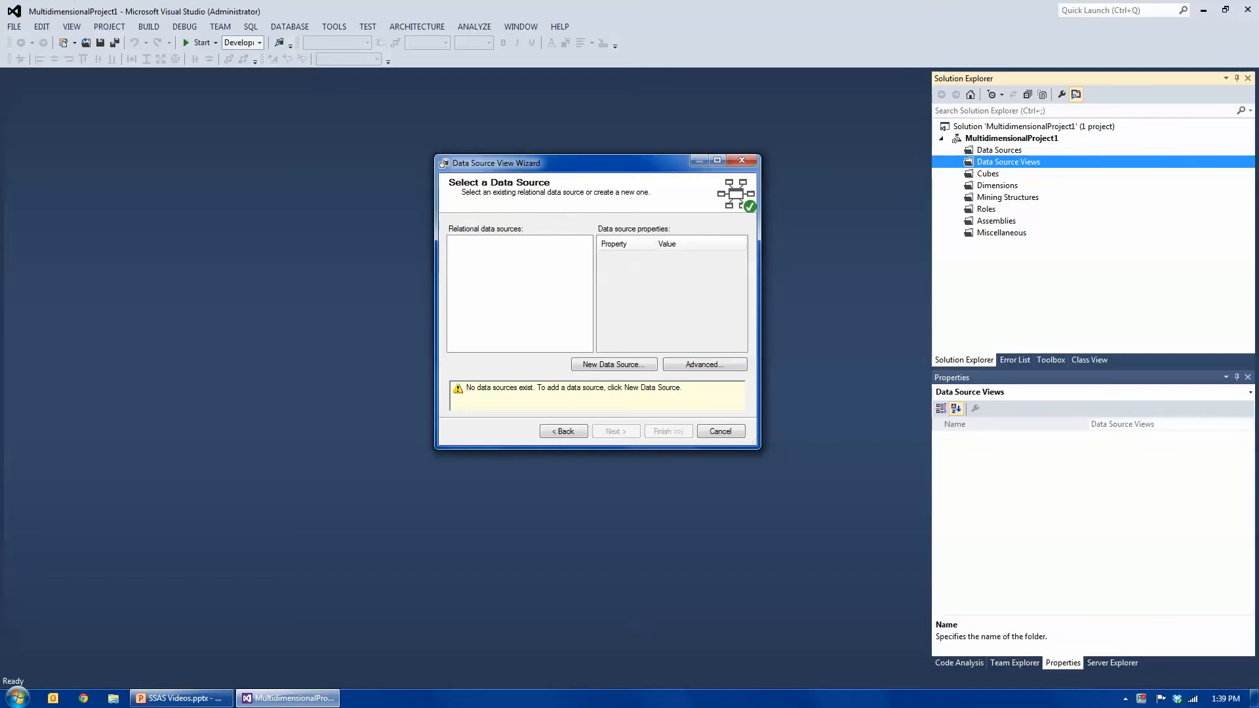
pyautogui.click(614, 365)
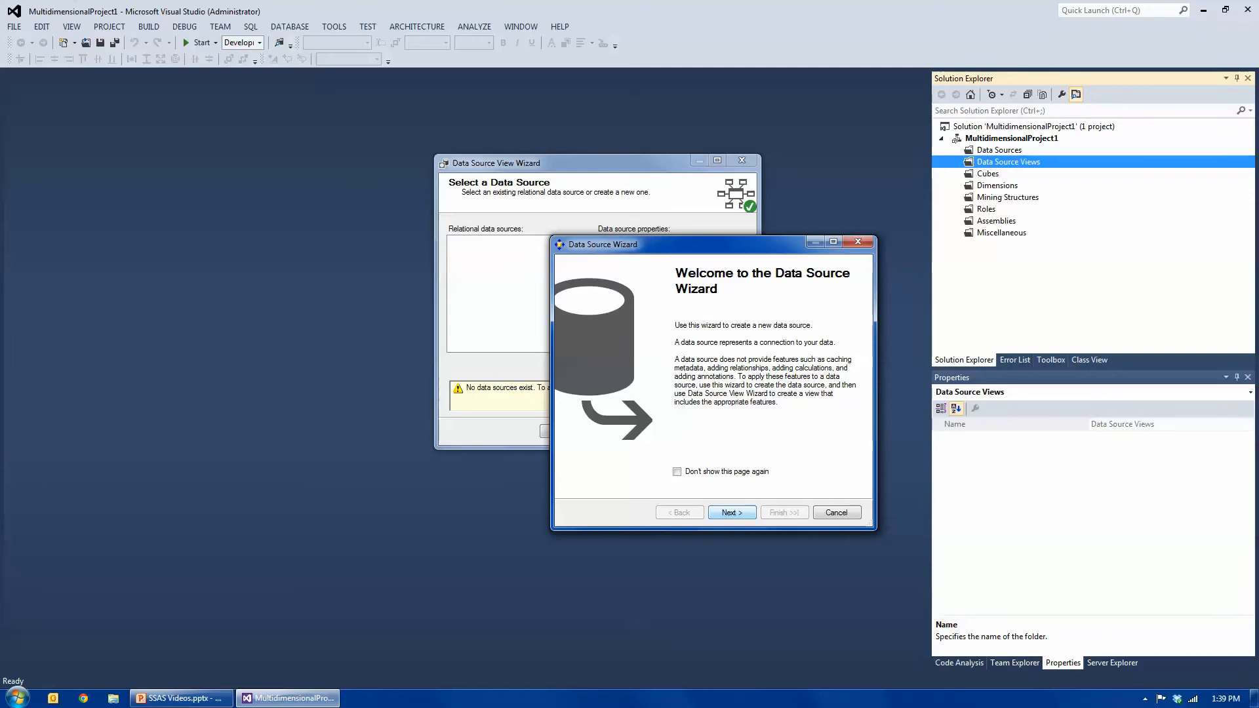
pyautogui.click(732, 512)
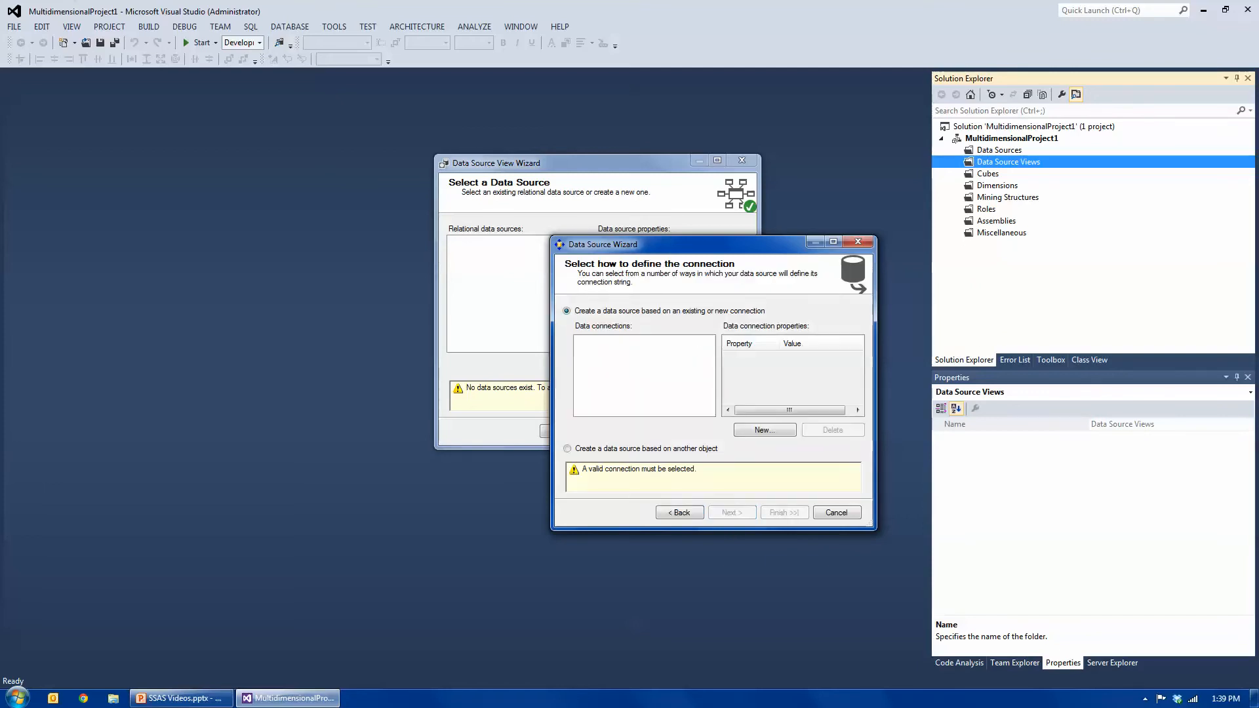
# Create a new data connection with "." as the server name
pyautogui.click(764, 429)
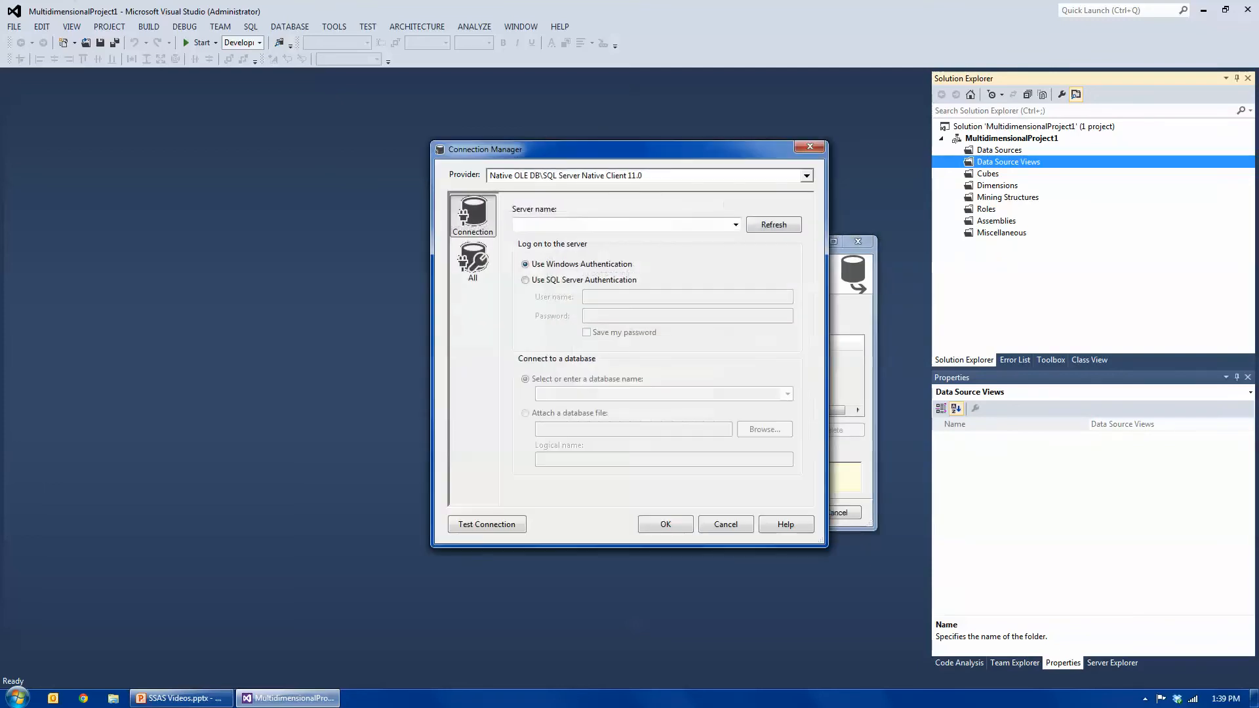
pyautogui.write('.\\')
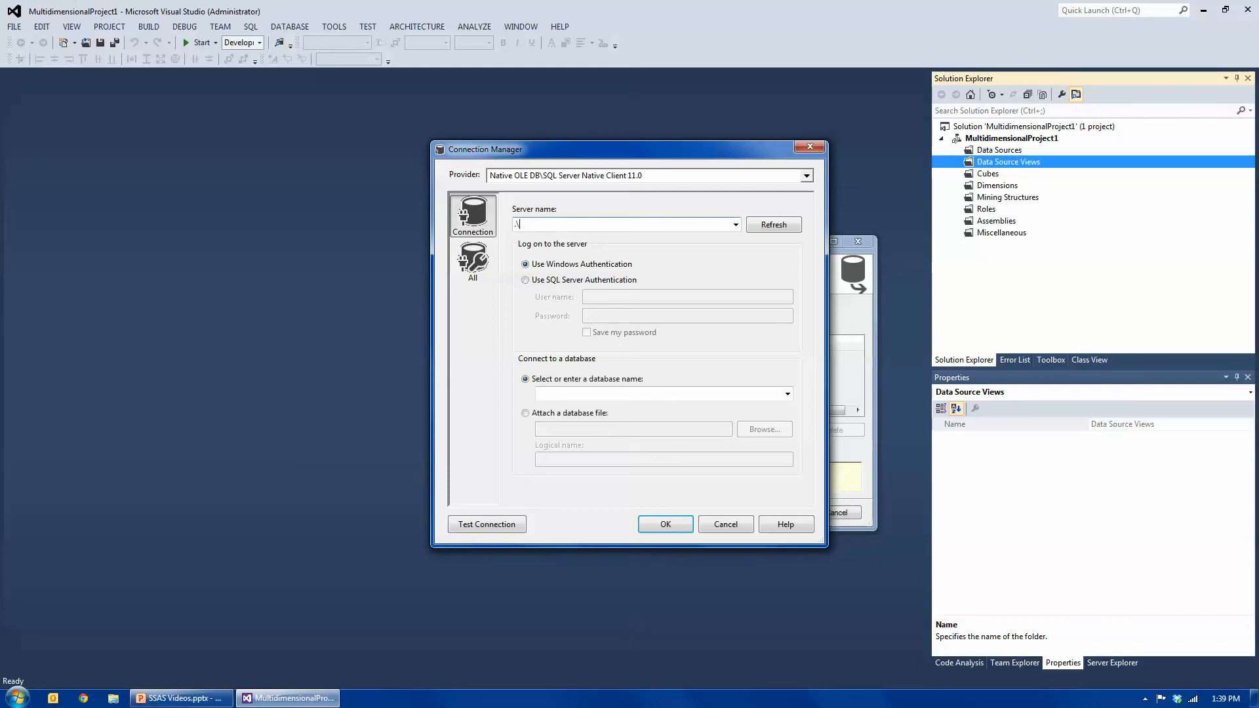
pyautogui.write('SQL')
pyautogui.press('BackSpace')
pyautogui.press('BackSpace')
pyautogui.press('BackSpace')
# Choose DWPubsSales as the database for the connection
pyautogui.click(787, 393)
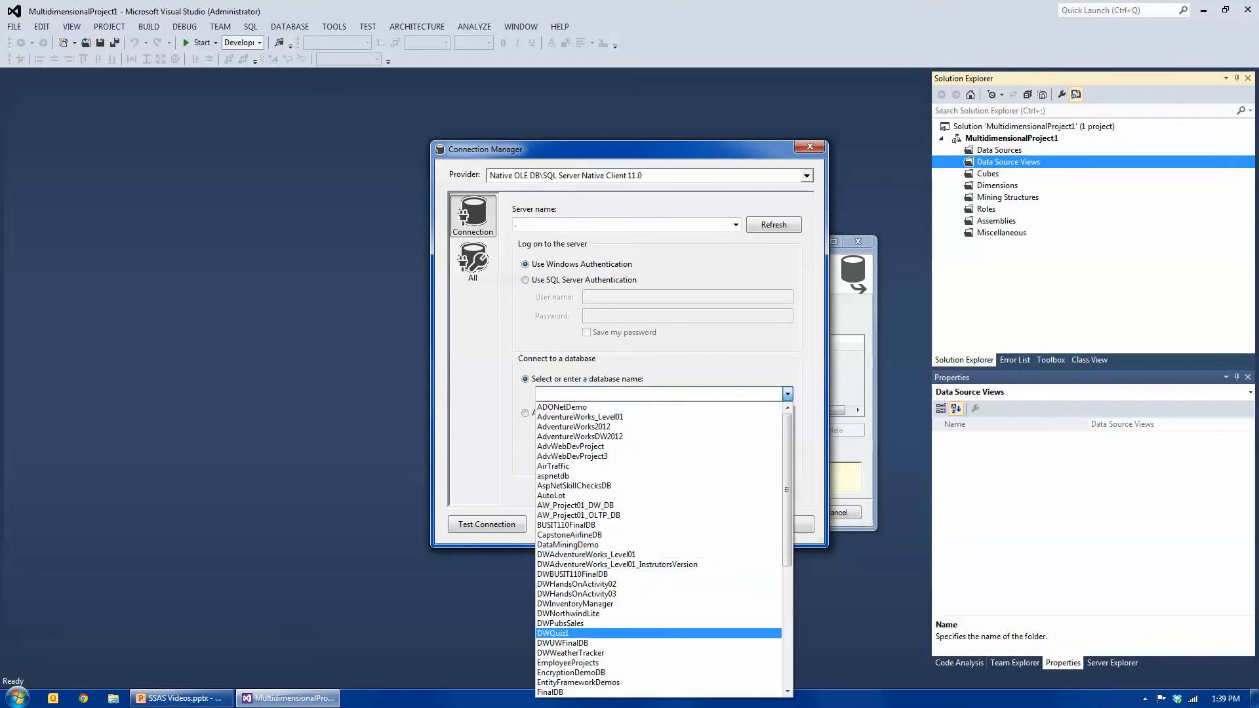
pyautogui.scroll(-1, 590, 639)
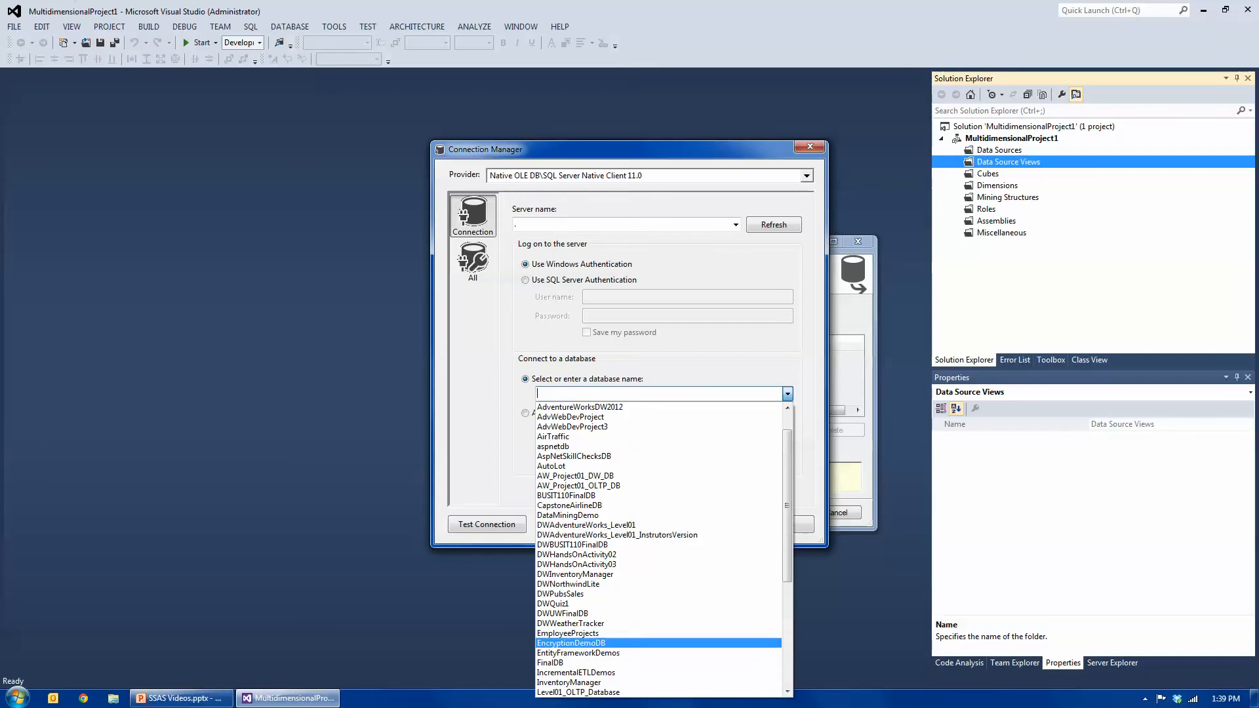
pyautogui.scroll(-4, 590, 646)
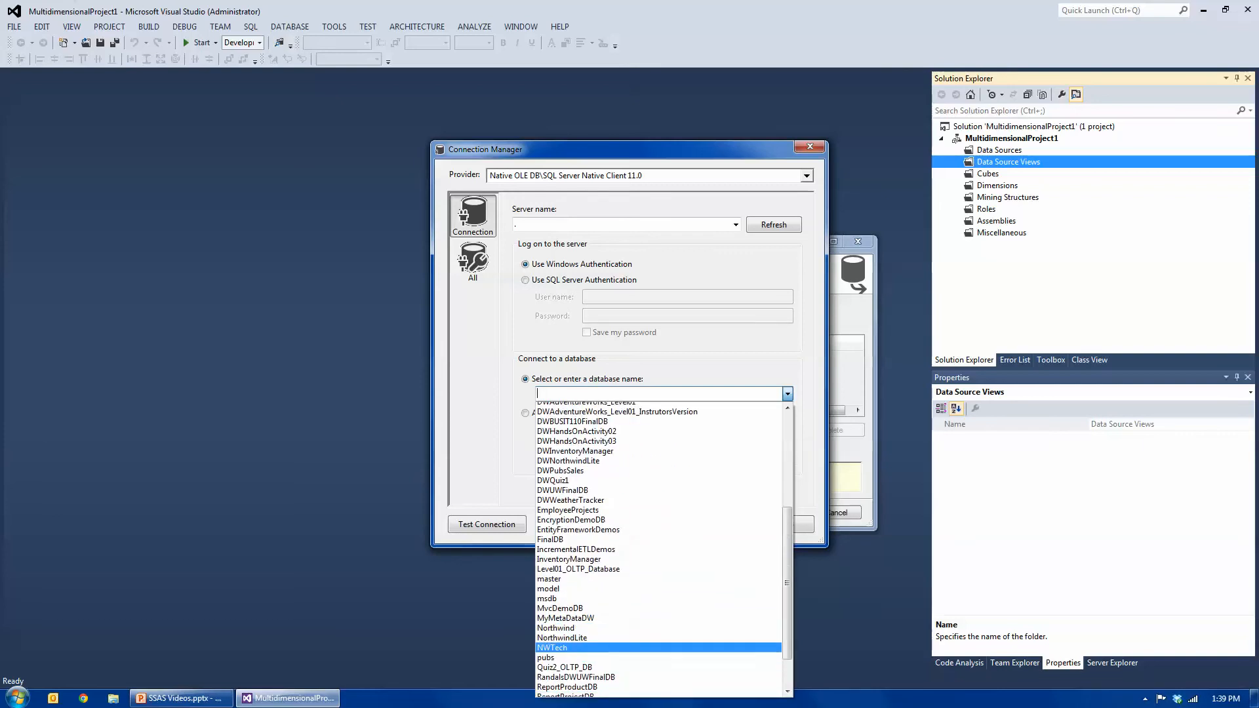
pyautogui.scroll(-2, 590, 643)
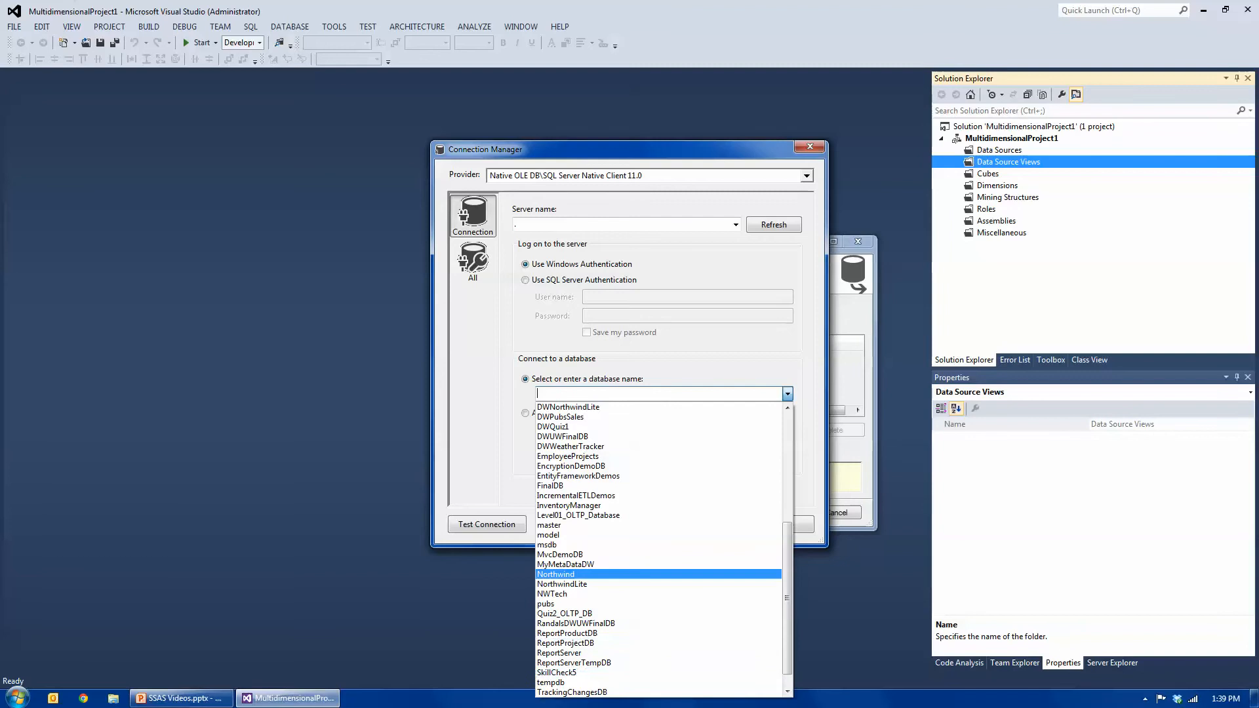
pyautogui.scroll(2, 590, 488)
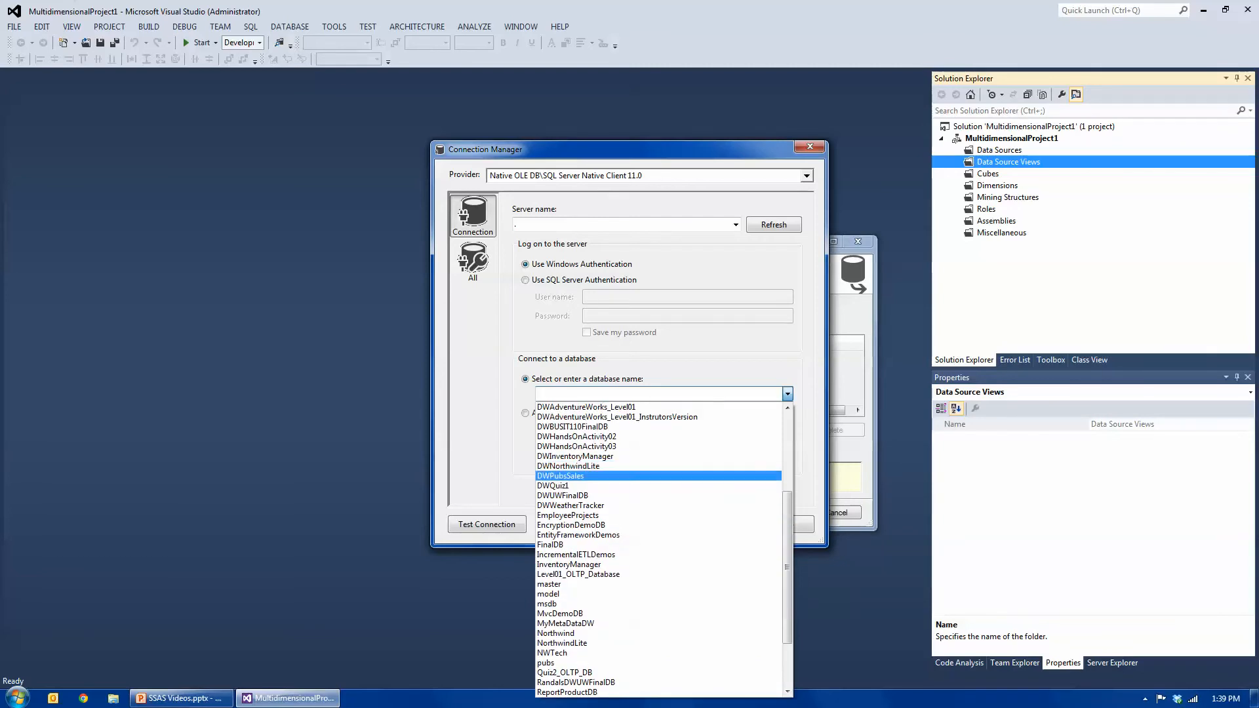
pyautogui.click(560, 476)
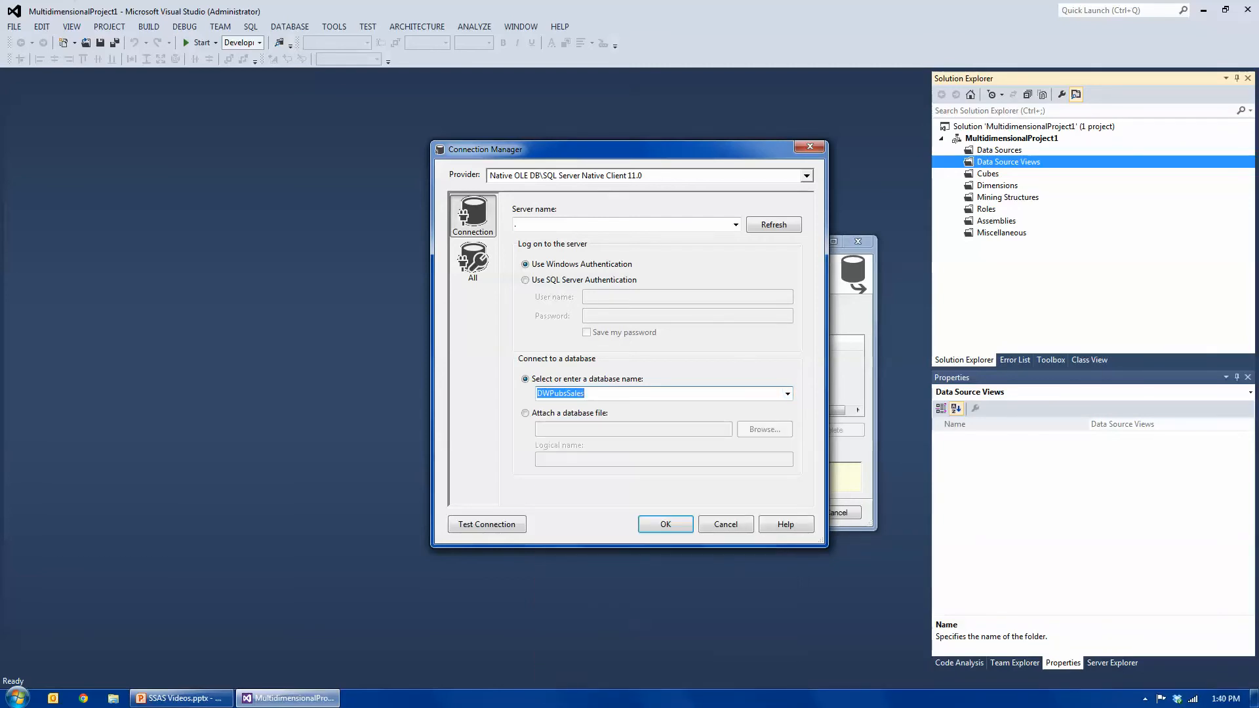
# Test the DWPubsSales connection and accept its settings
pyautogui.click(486, 525)
pyautogui.click(817, 367)
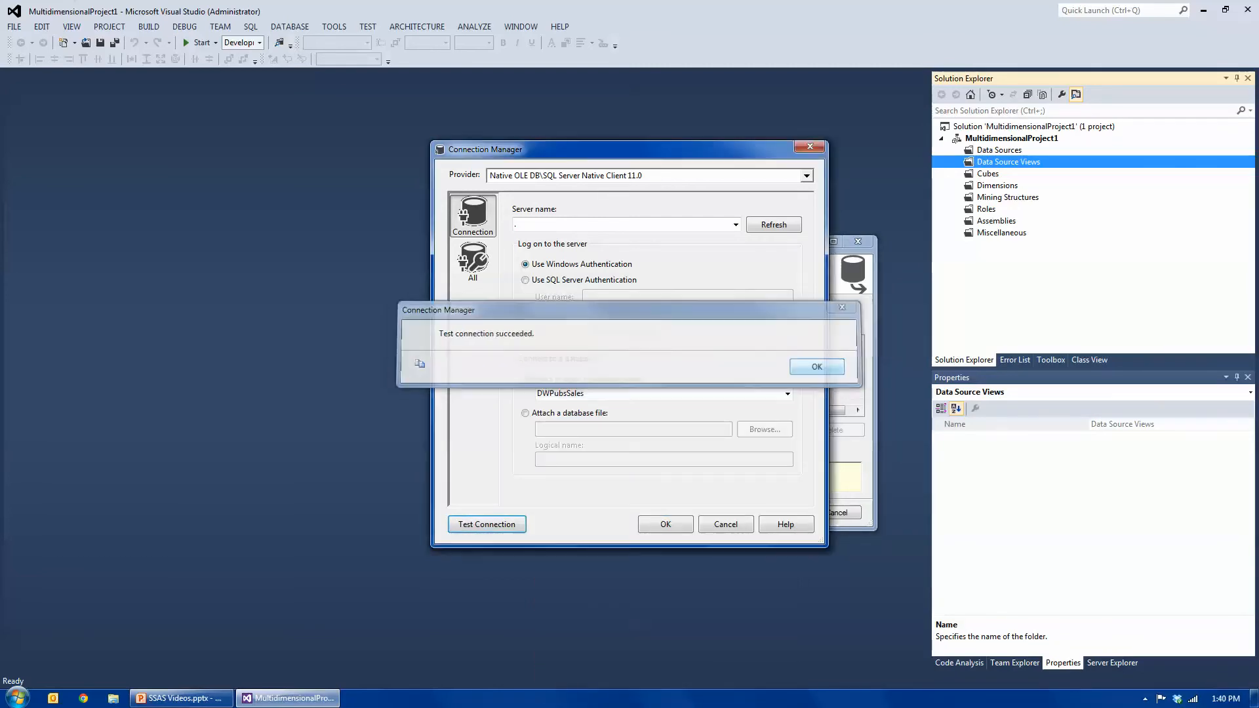
pyautogui.click(665, 525)
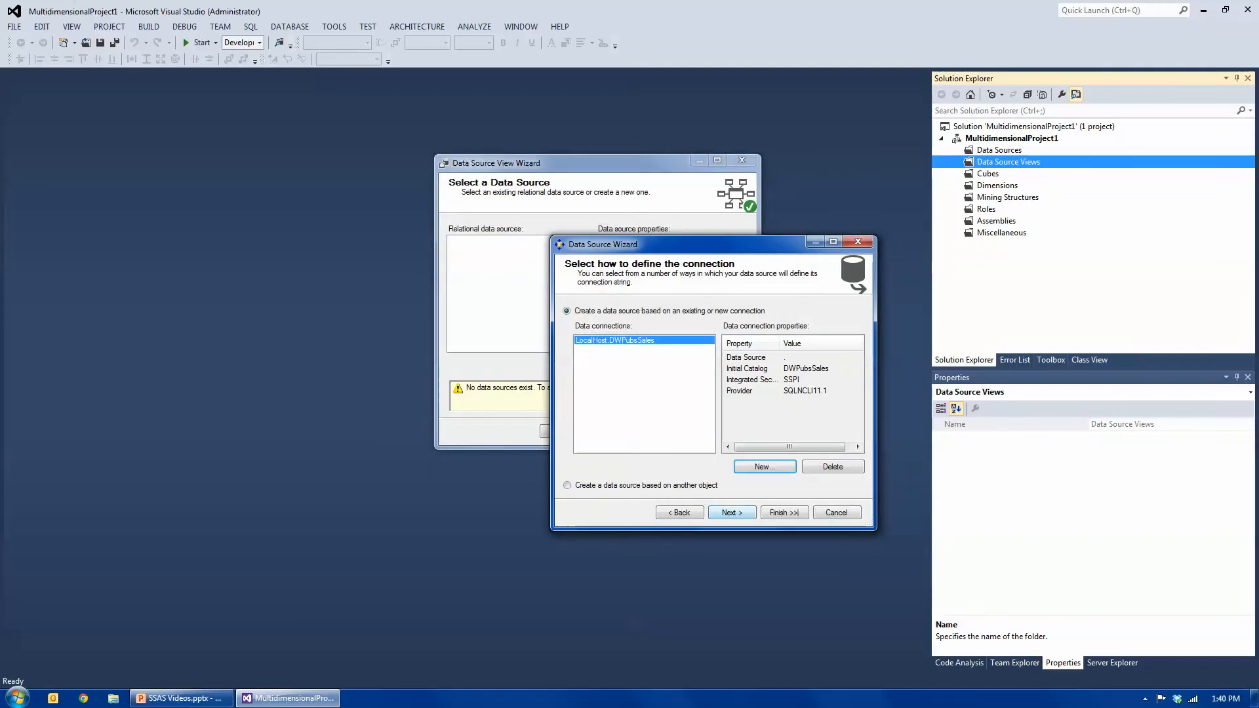
# Set the data source's impersonation to a specific Windows account, entering its user name and password
pyautogui.click(731, 512)
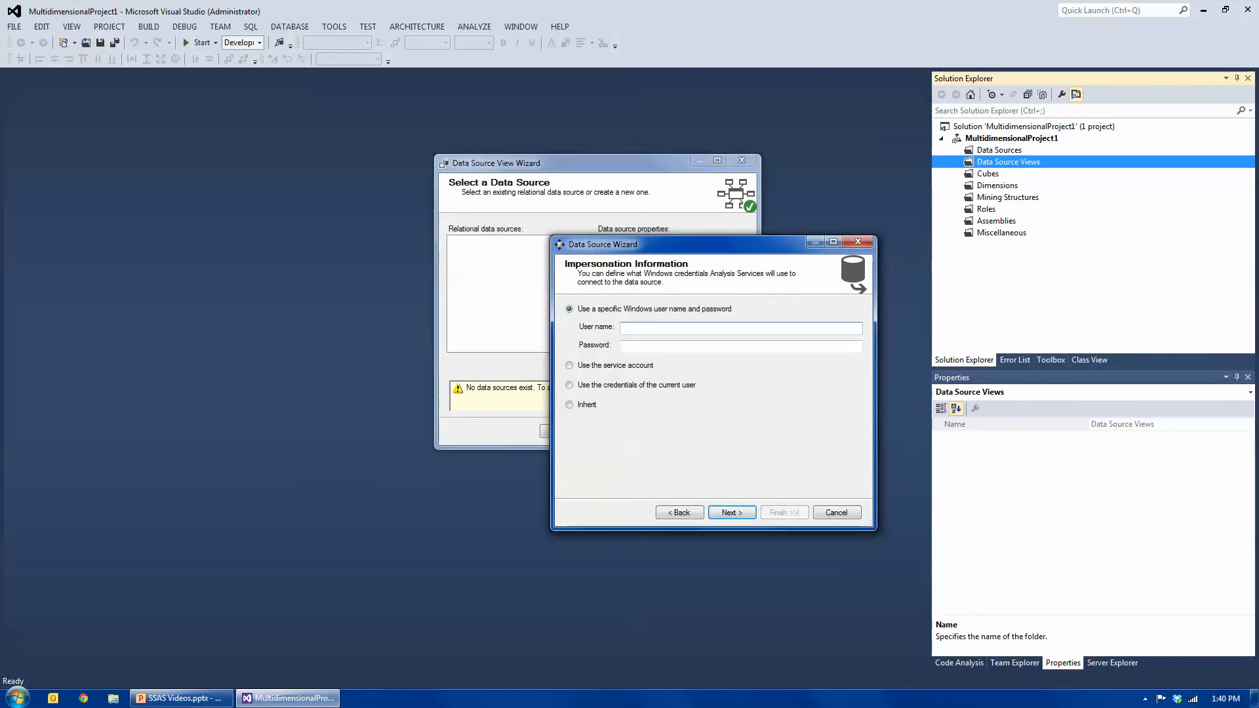
pyautogui.write('.\\Randal')
pyautogui.press('Tab')
pyautogui.write('******')
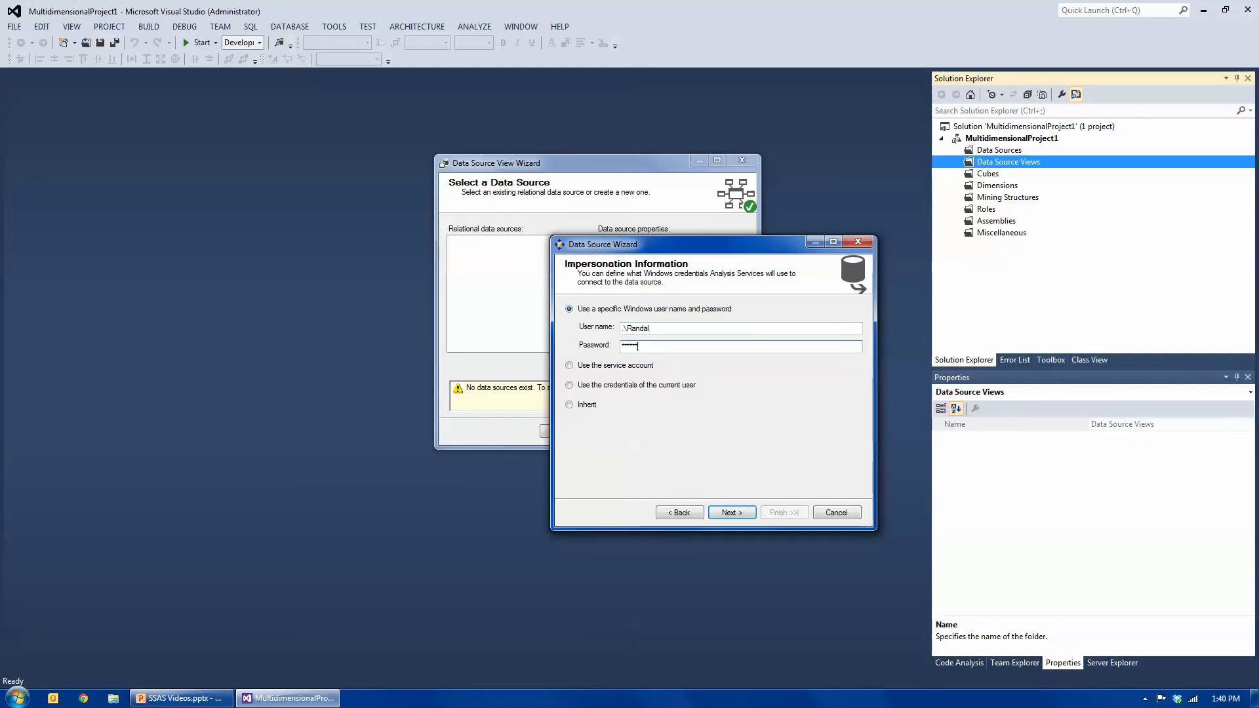
pyautogui.click(753, 511)
# Name the data source DWPubsSales without spaces and finish creating it
pyautogui.press('Home')
pyautogui.press('Right')
pyautogui.press('Right')
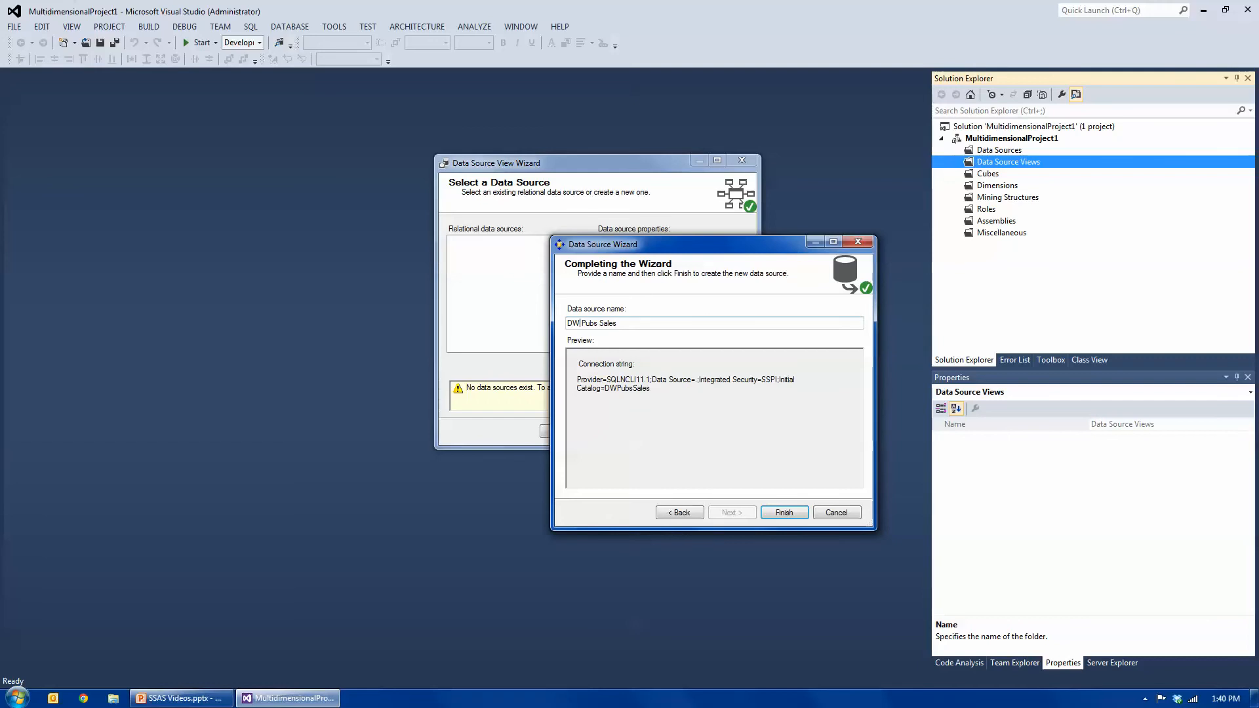
pyautogui.press('Delete')
pyautogui.press('Right')
pyautogui.press('Right')
pyautogui.press('Right')
pyautogui.press('Right')
pyautogui.press('Delete')
pyautogui.press('Return')
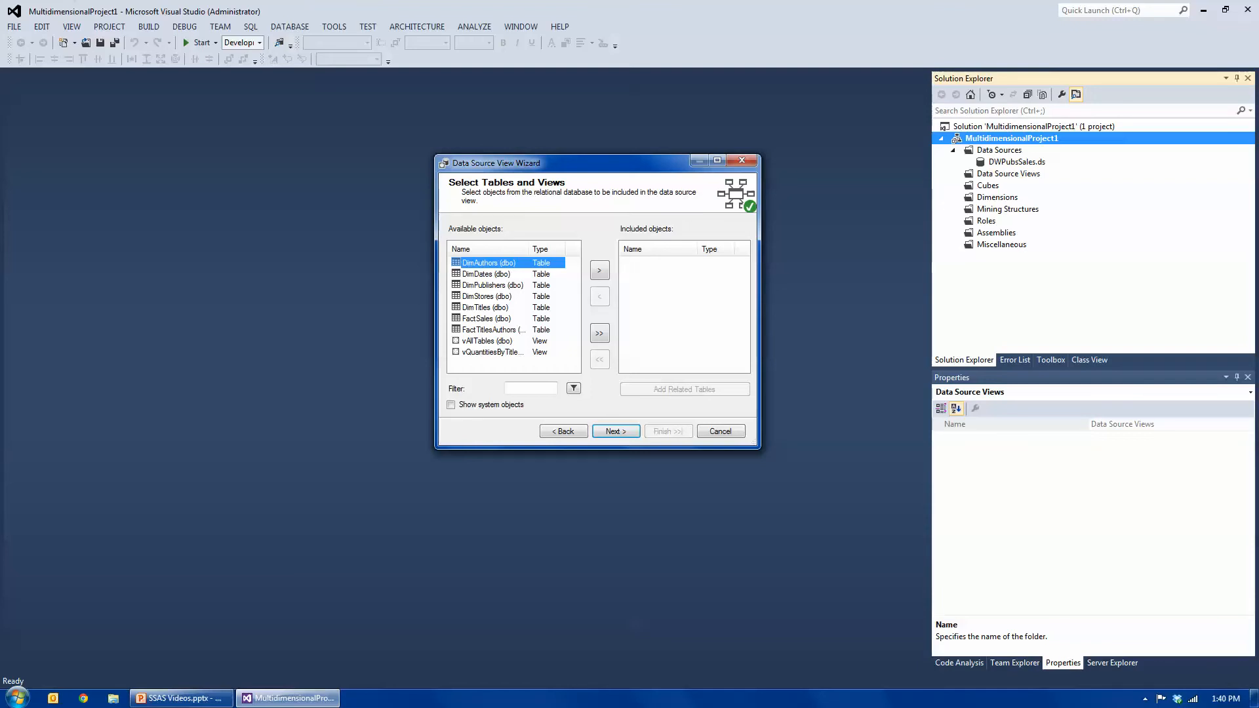
# Include all the Dim and Fact tables, from DimAuthors to FactTitlesAuthors, in the data source view, leaving out the views
pyautogui.keyDown('shift'); pyautogui.click(493, 330); pyautogui.keyUp('shift')
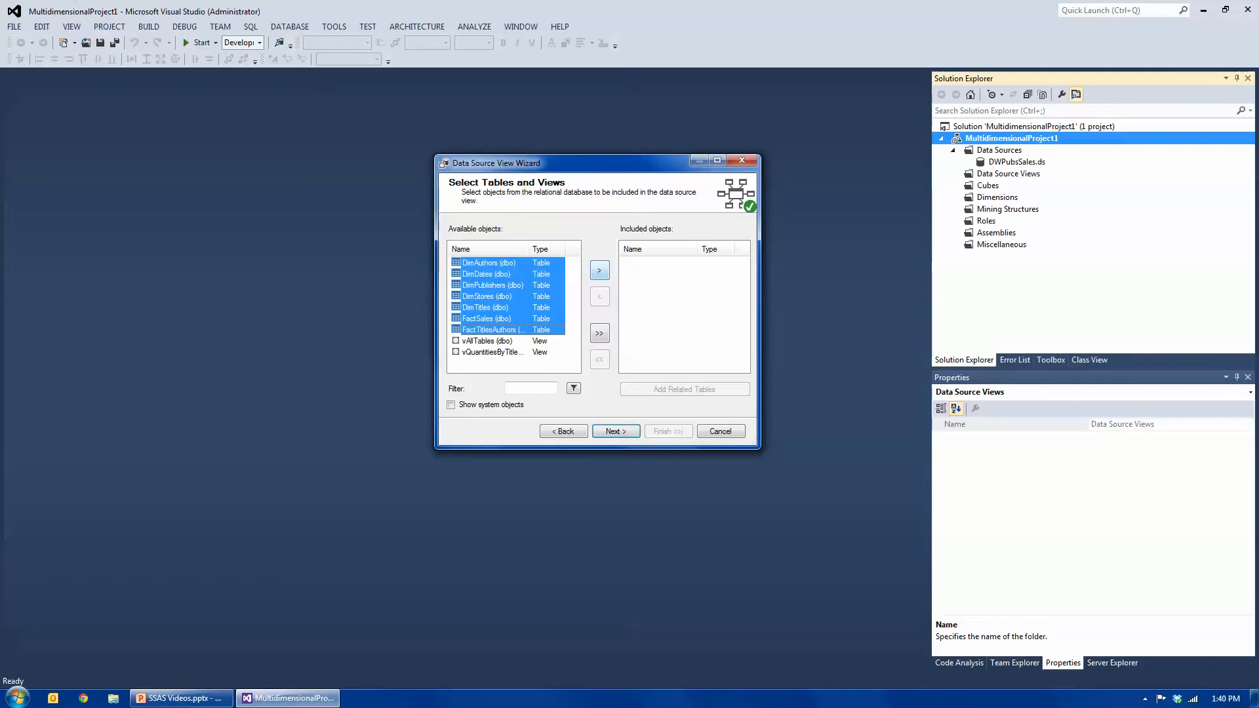
pyautogui.click(599, 270)
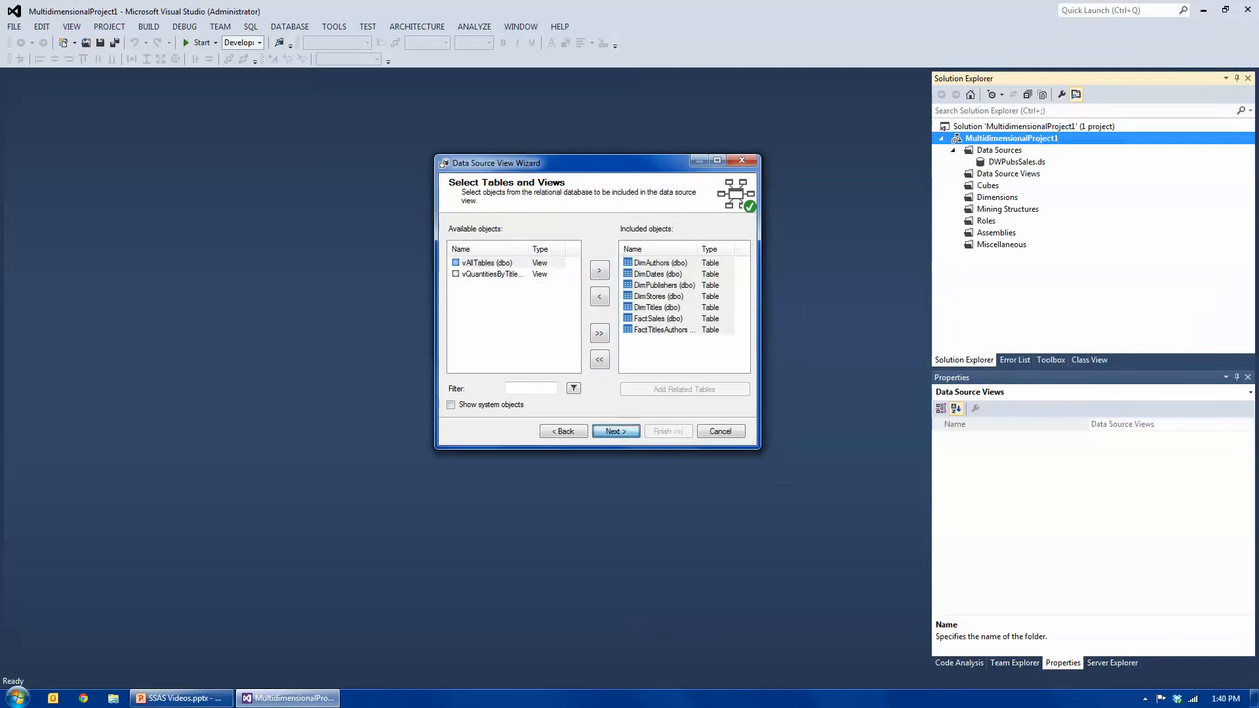
pyautogui.click(616, 431)
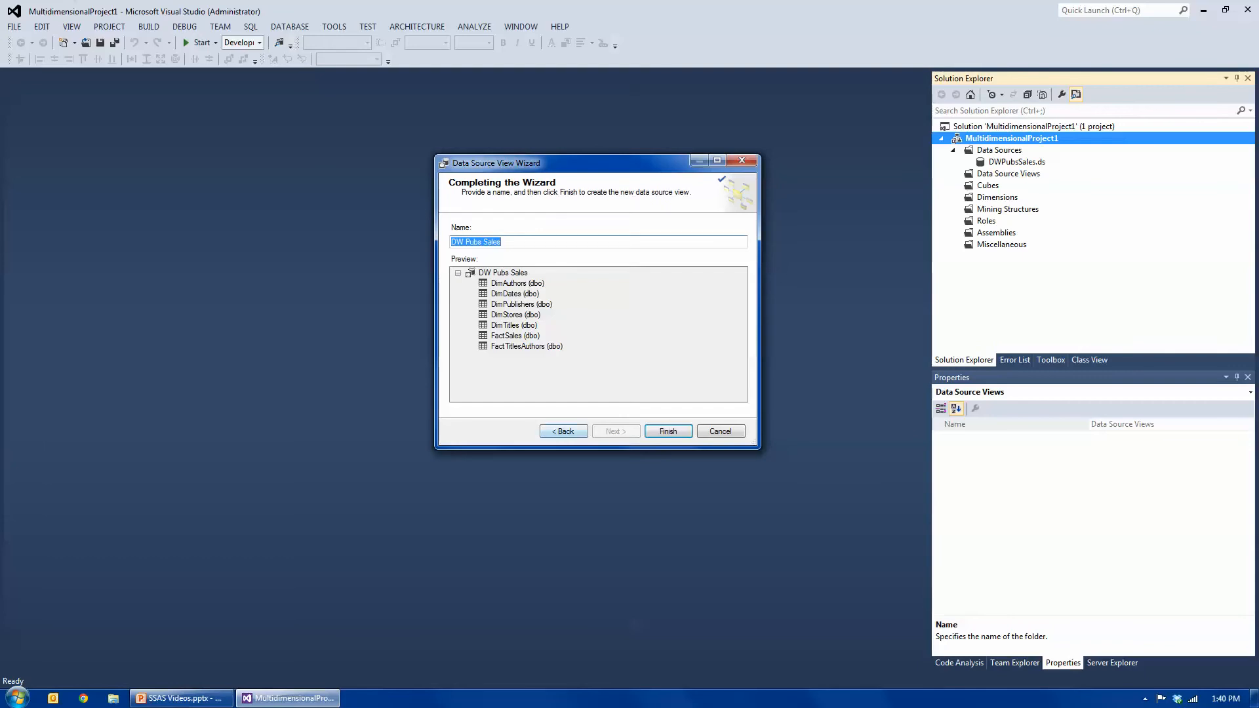
# Return to the table selection and remove DimAuthors and FactTitlesAuthors from the included objects
pyautogui.click(564, 431)
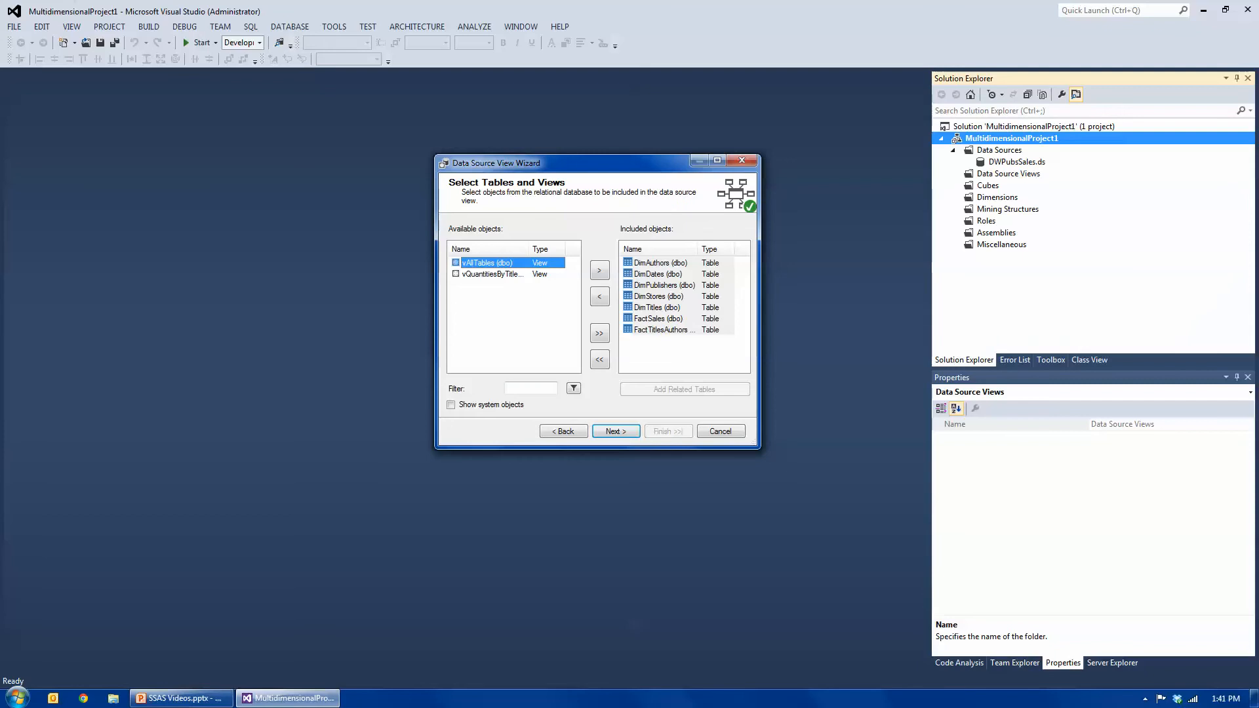
pyautogui.click(659, 249)
pyautogui.click(658, 249)
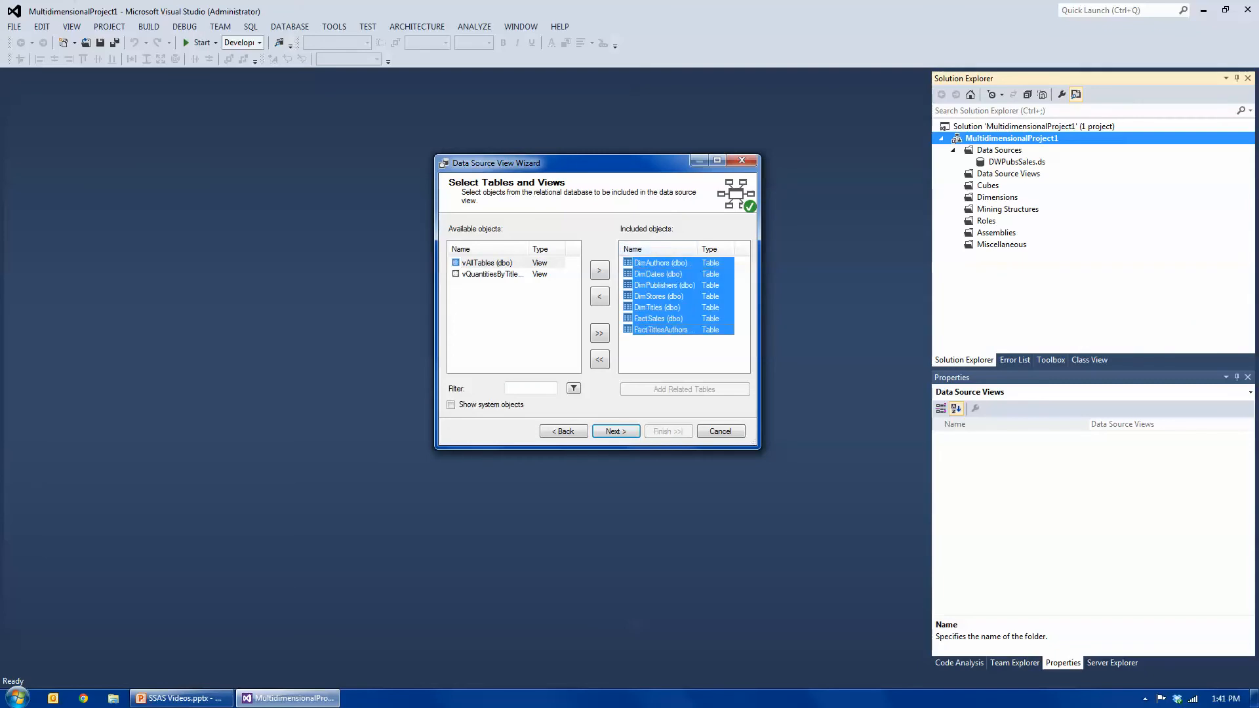
pyautogui.click(659, 263)
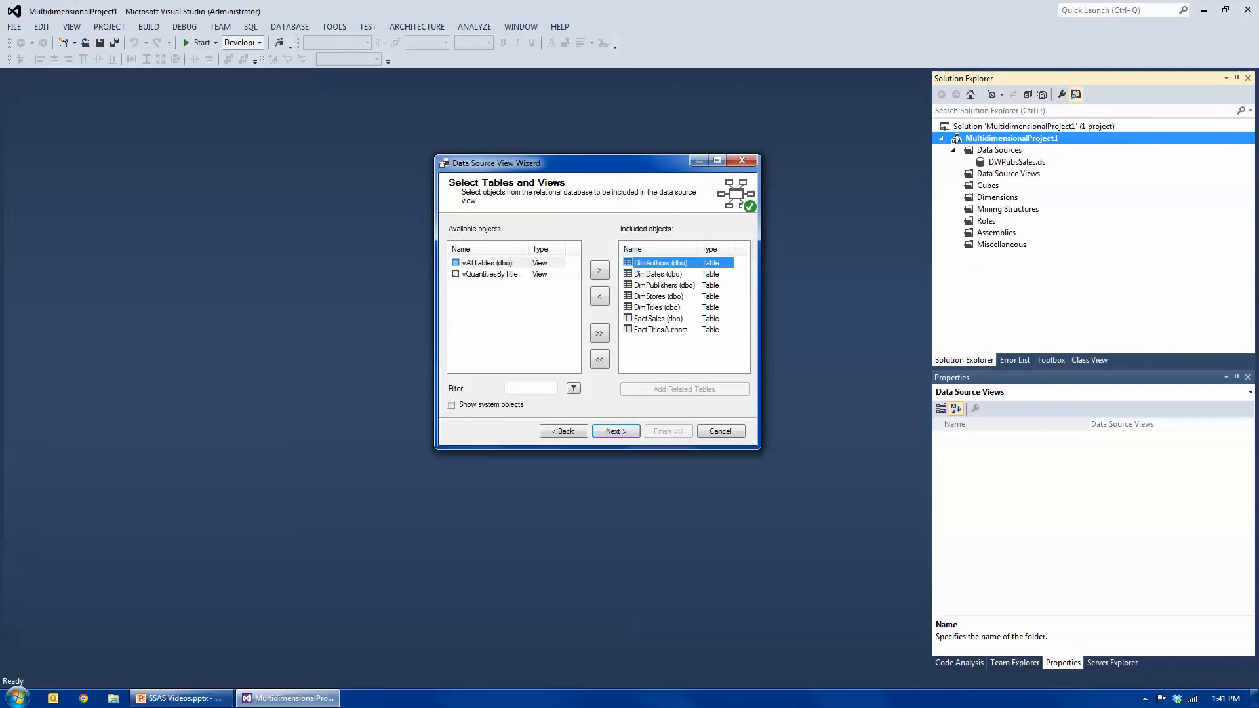
pyautogui.keyDown('ctrl'); pyautogui.click(661, 330); pyautogui.keyUp('ctrl')
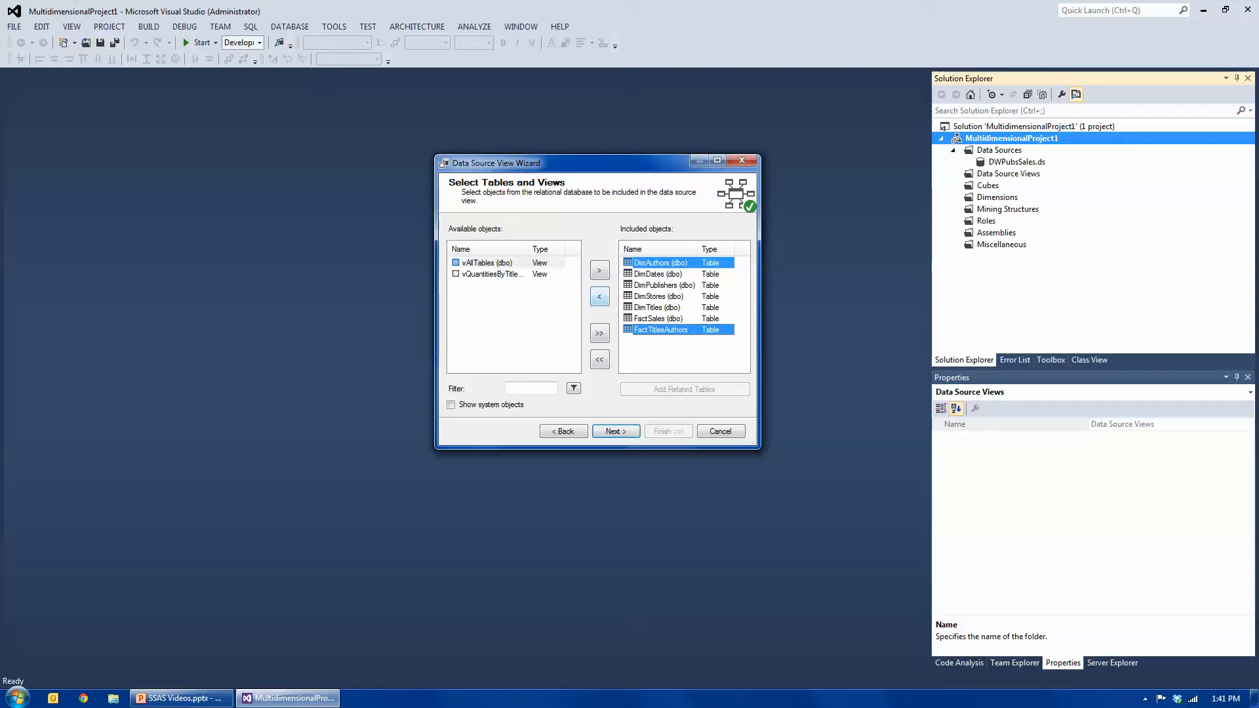
pyautogui.click(599, 296)
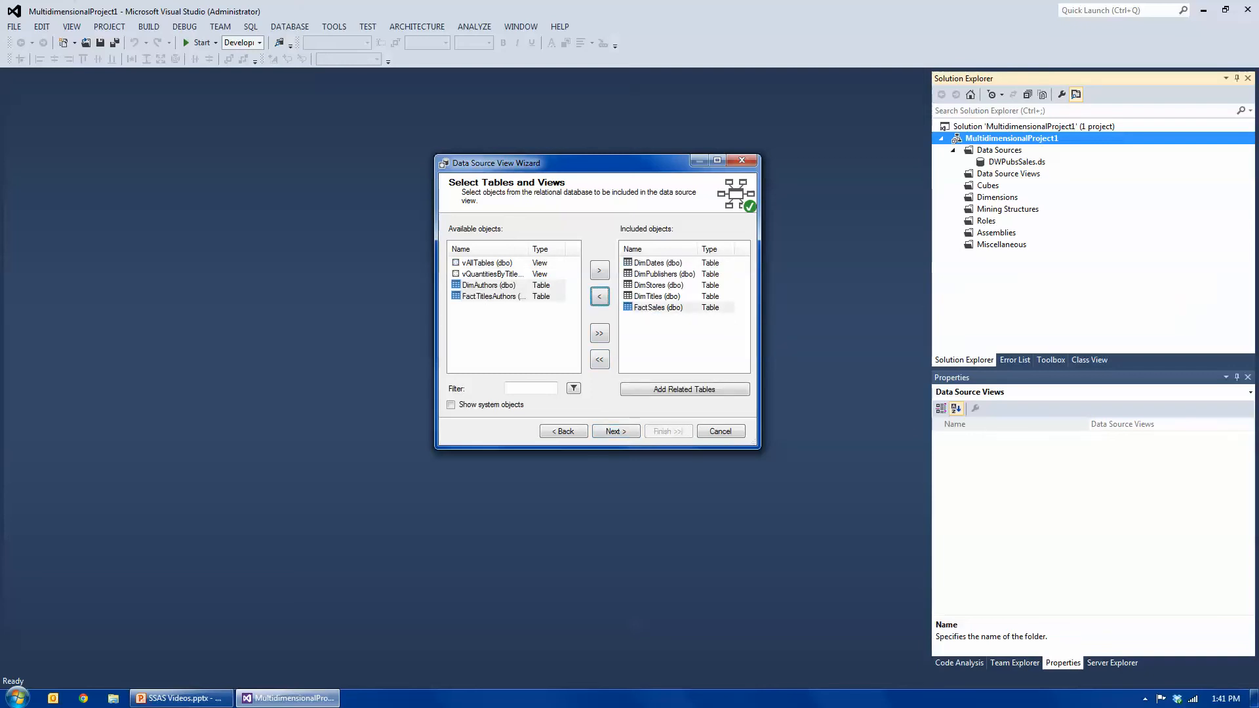
# Name the data source view DWPubsSales without spaces and finish creating it
pyautogui.click(617, 432)
pyautogui.click(465, 242)
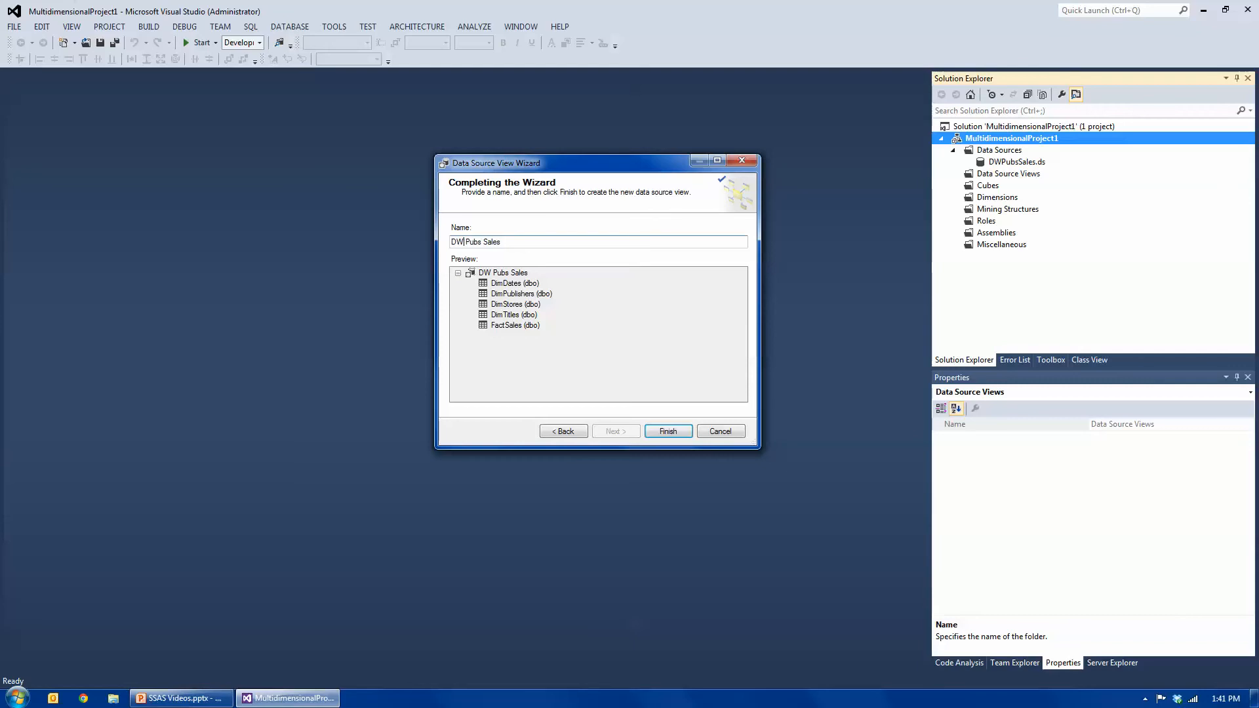
pyautogui.press('BackSpace')
pyautogui.press('Delete')
pyautogui.click(668, 431)
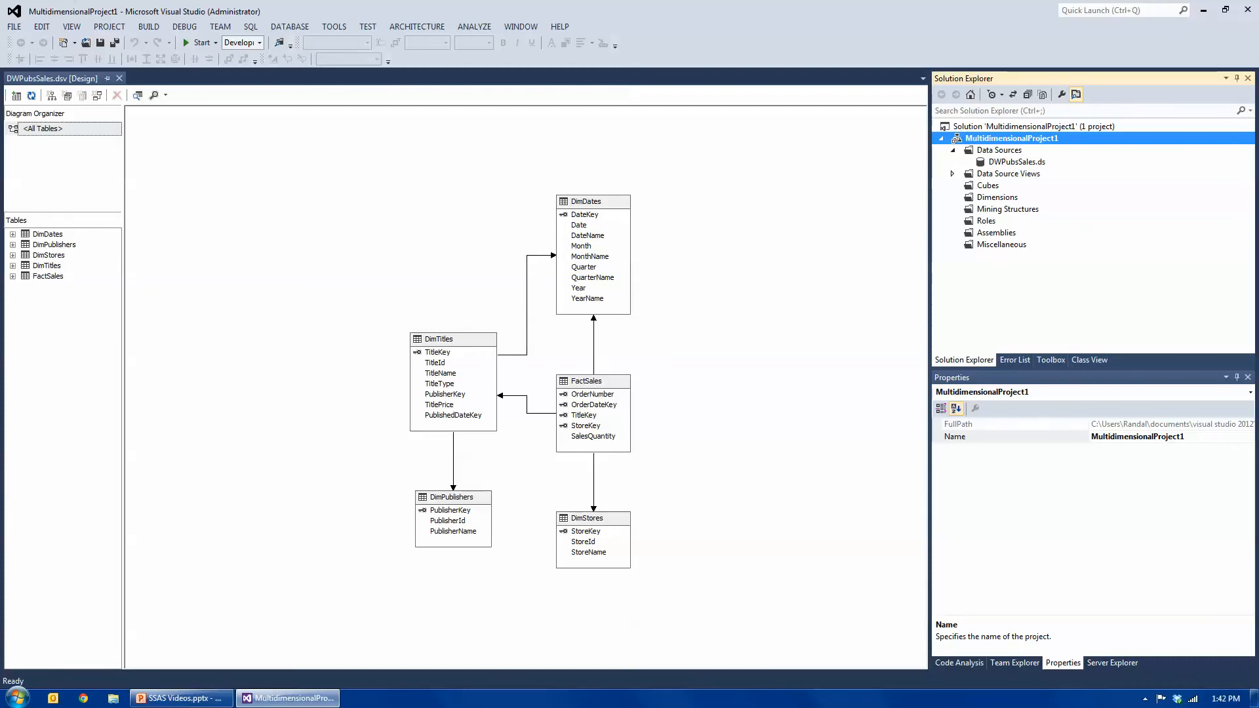
# Explore the data of the DimDates and DimTitles tables, closing each data view after examining it
pyautogui.rightClick(613, 206)
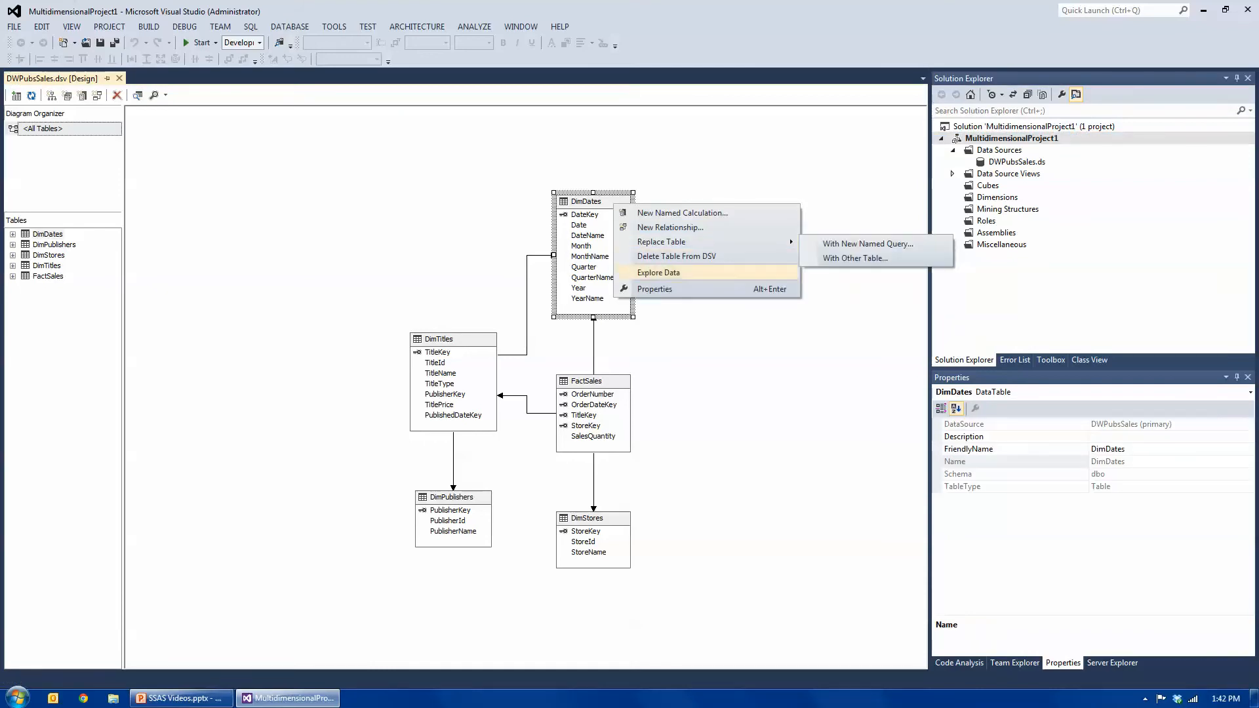
pyautogui.click(658, 272)
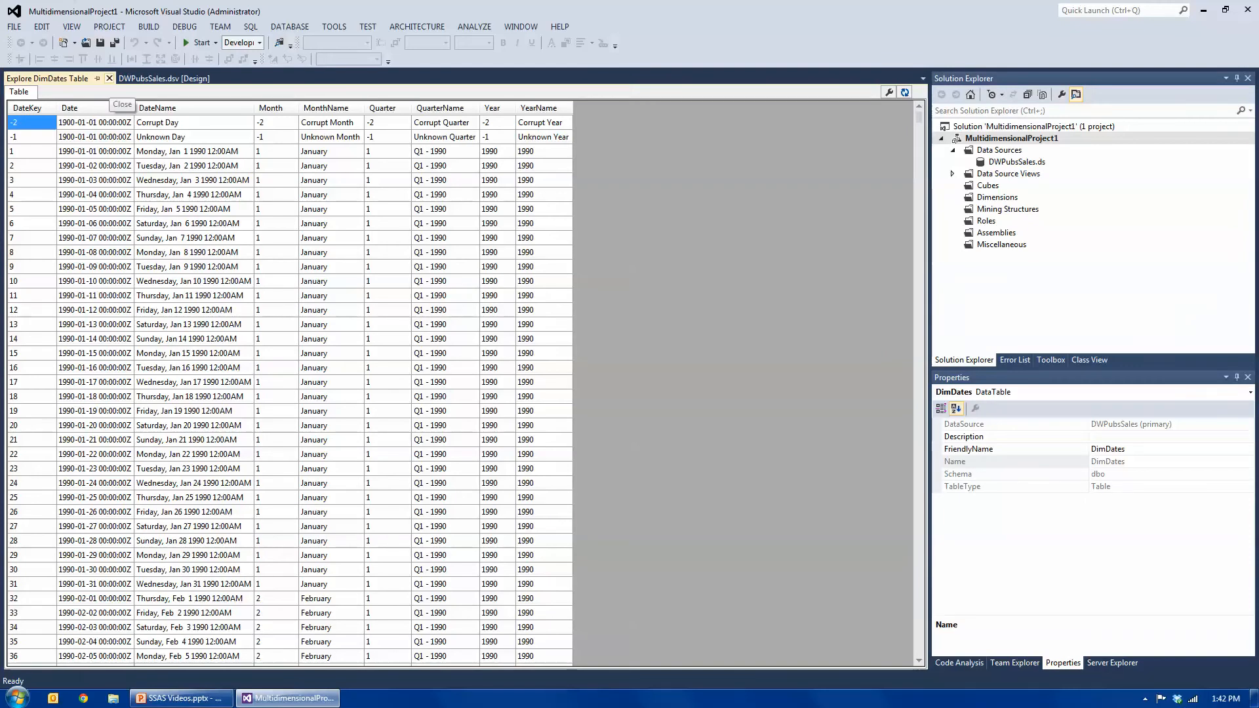
pyautogui.click(110, 79)
pyautogui.rightClick(476, 342)
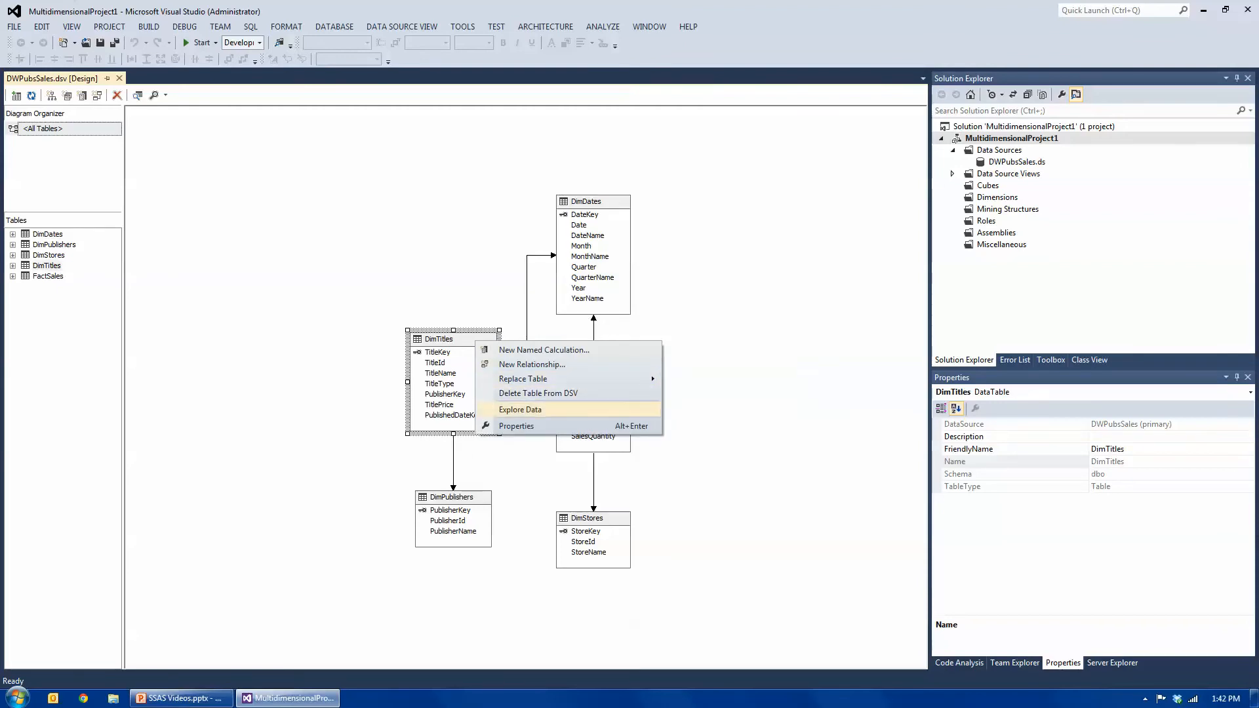
pyautogui.click(520, 409)
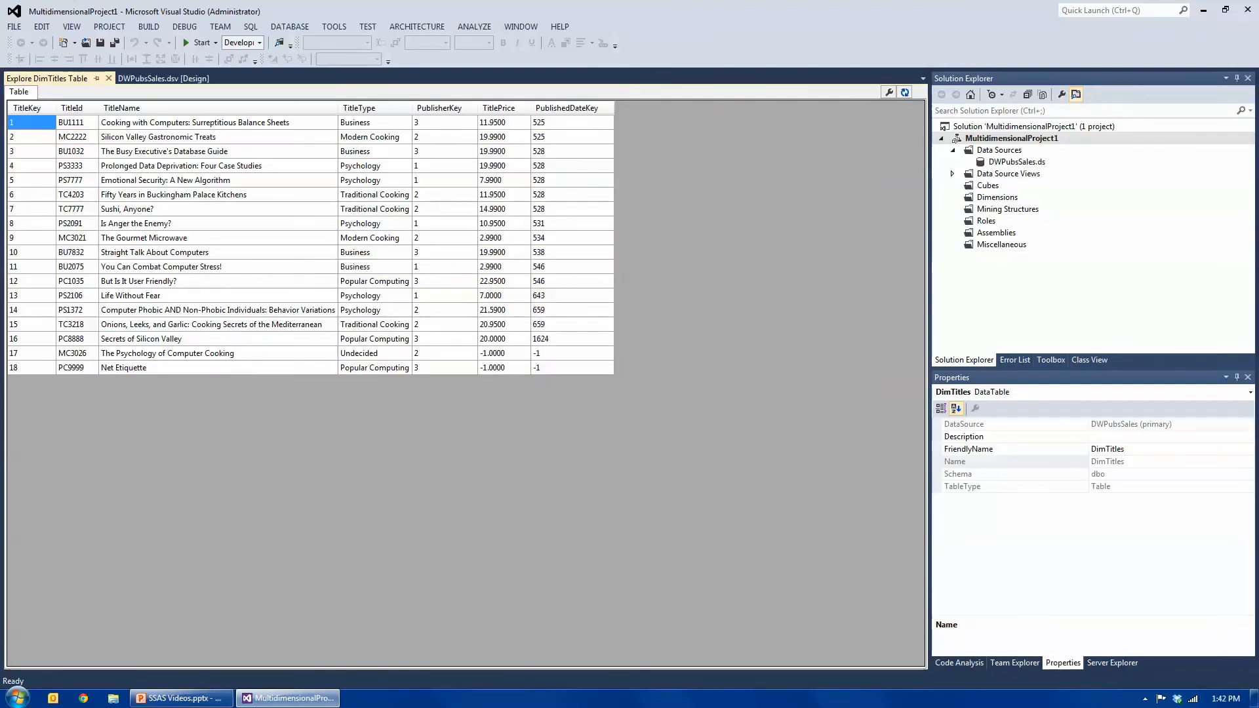
pyautogui.click(109, 78)
# Explore the data of the DimPublishers table and close its data view
pyautogui.click(464, 498)
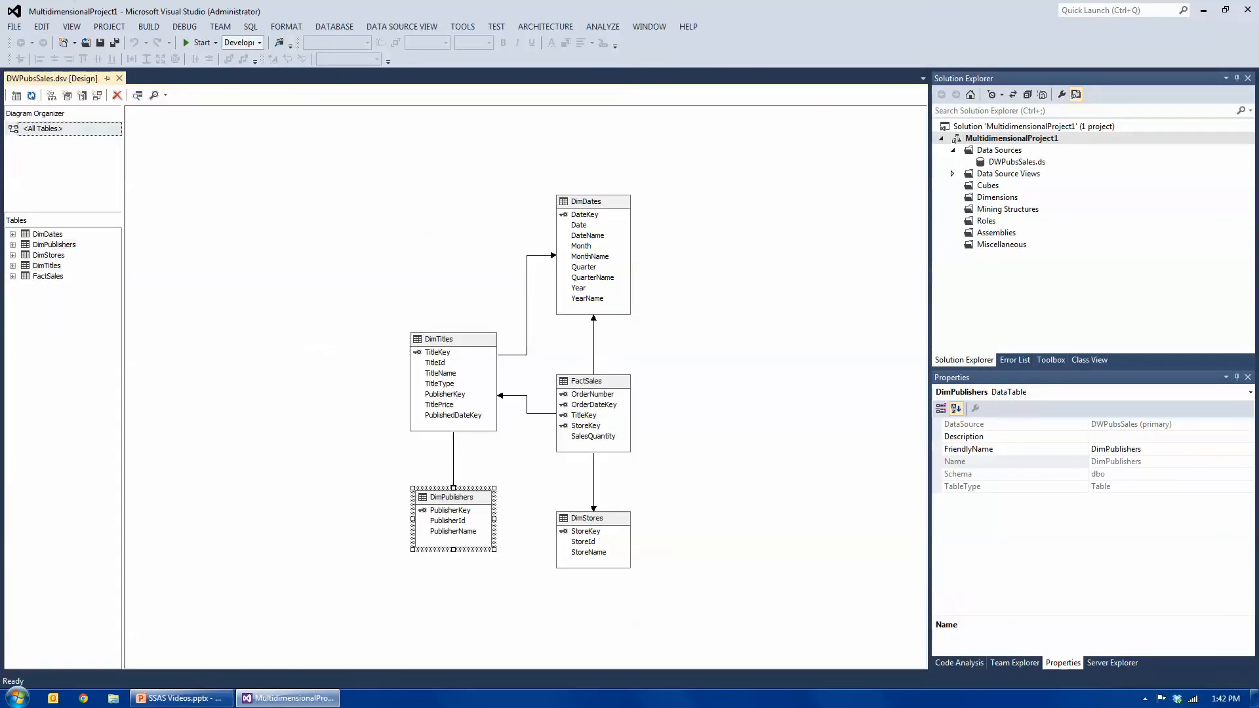
pyautogui.rightClick(463, 498)
pyautogui.click(511, 568)
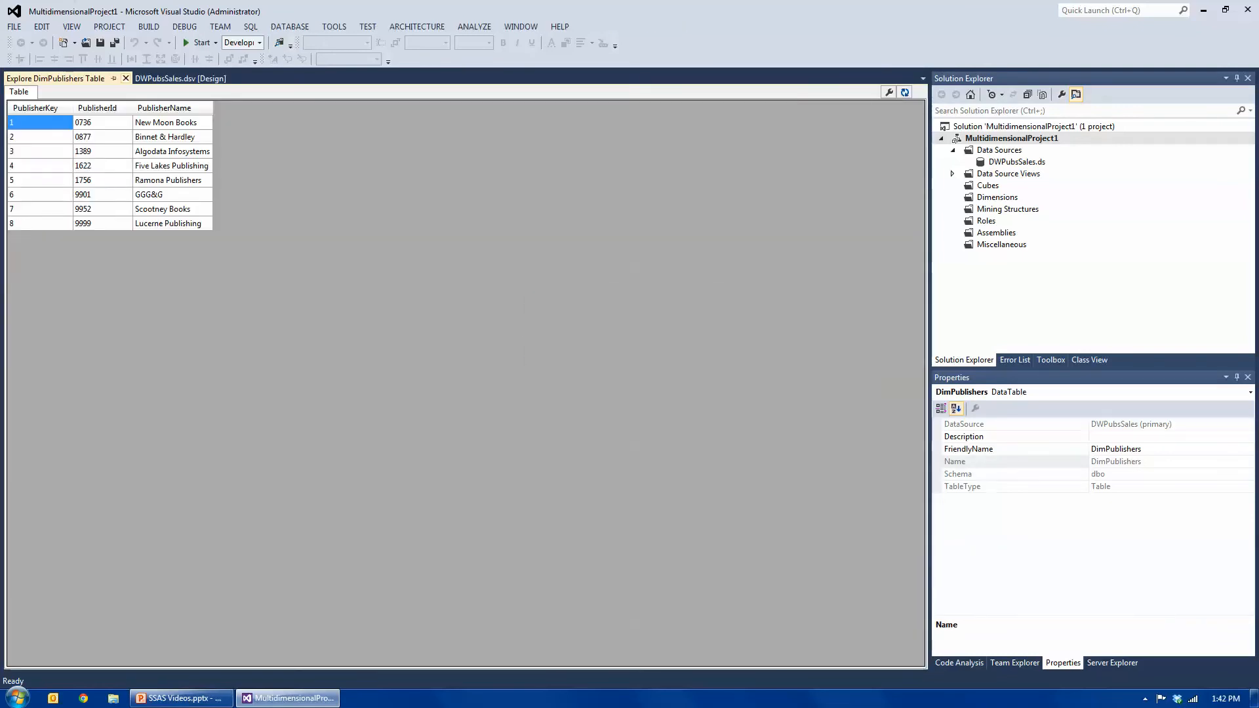
pyautogui.click(126, 78)
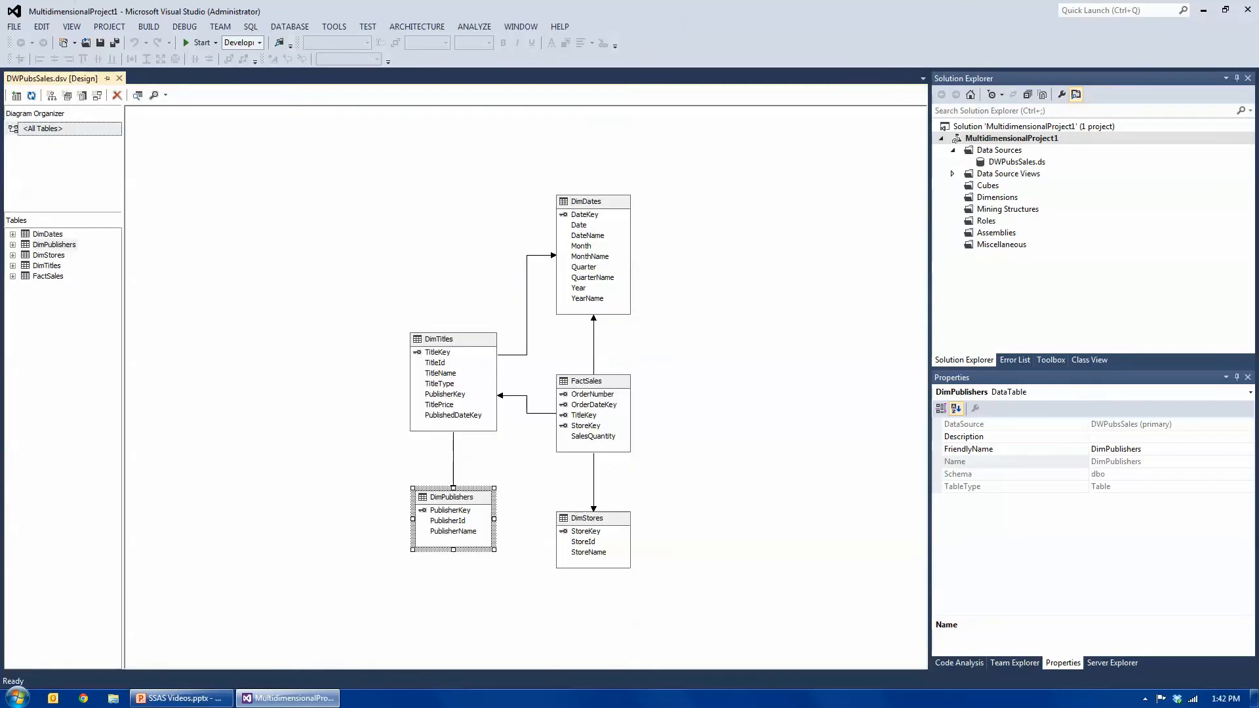
# Explore the data of the FactSales and DimStores tables, closing each data view after examining it
pyautogui.click(577, 387)
pyautogui.rightClick(577, 387)
pyautogui.click(623, 454)
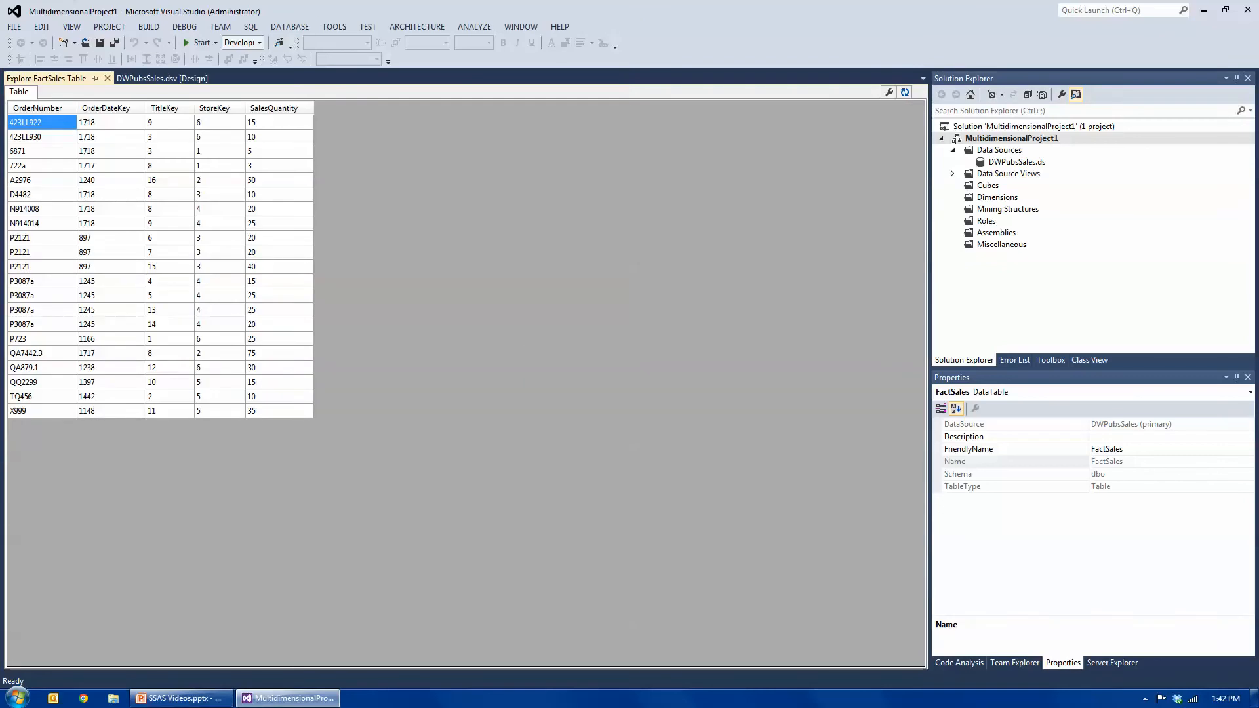
pyautogui.click(108, 78)
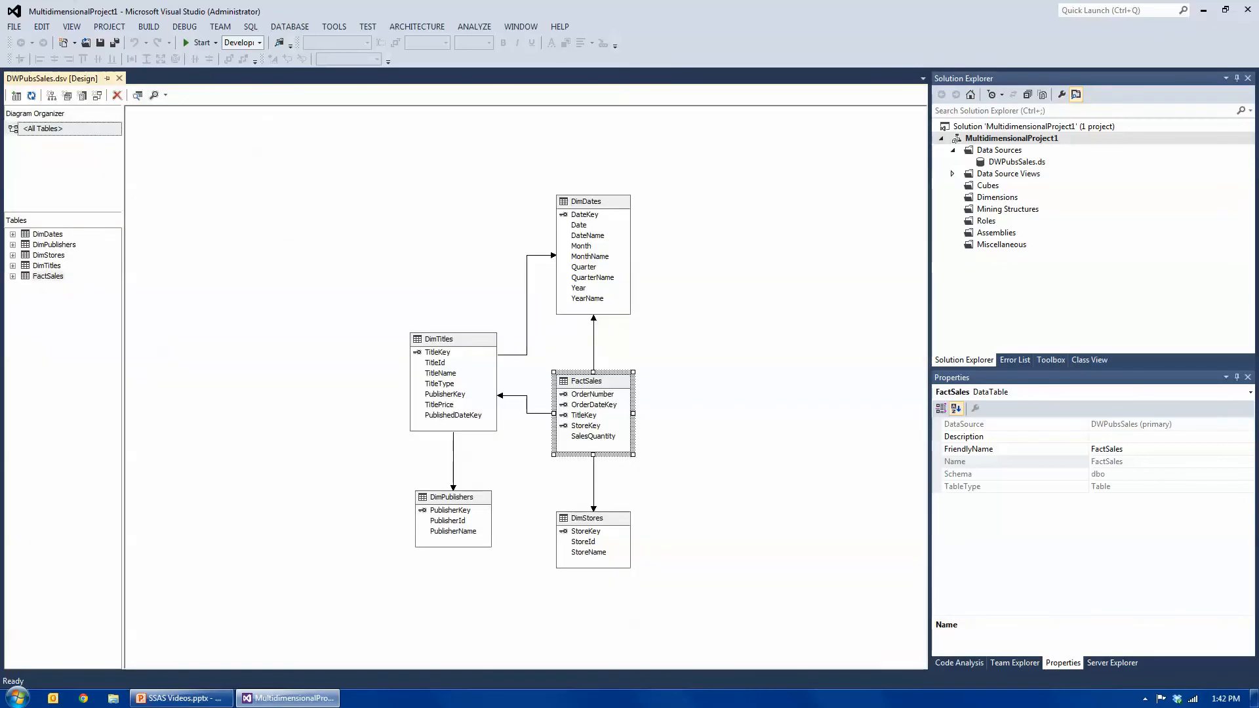
pyautogui.rightClick(615, 523)
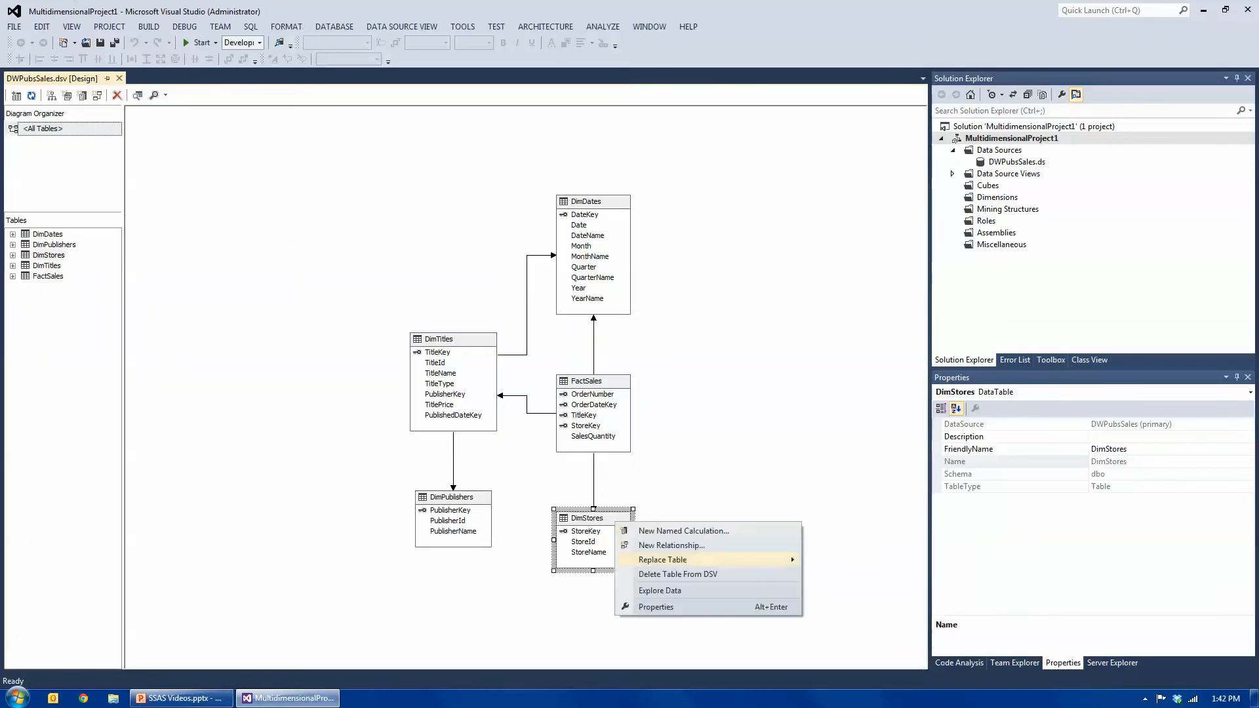
pyautogui.click(660, 590)
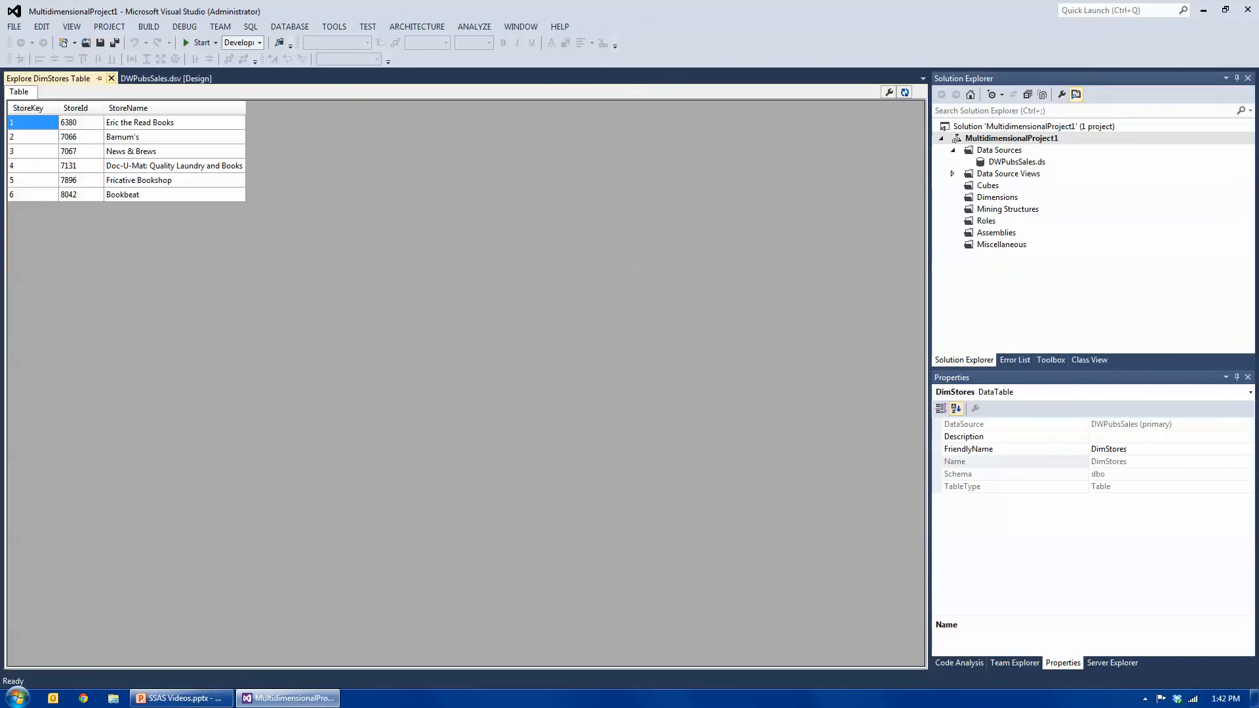
pyautogui.click(111, 78)
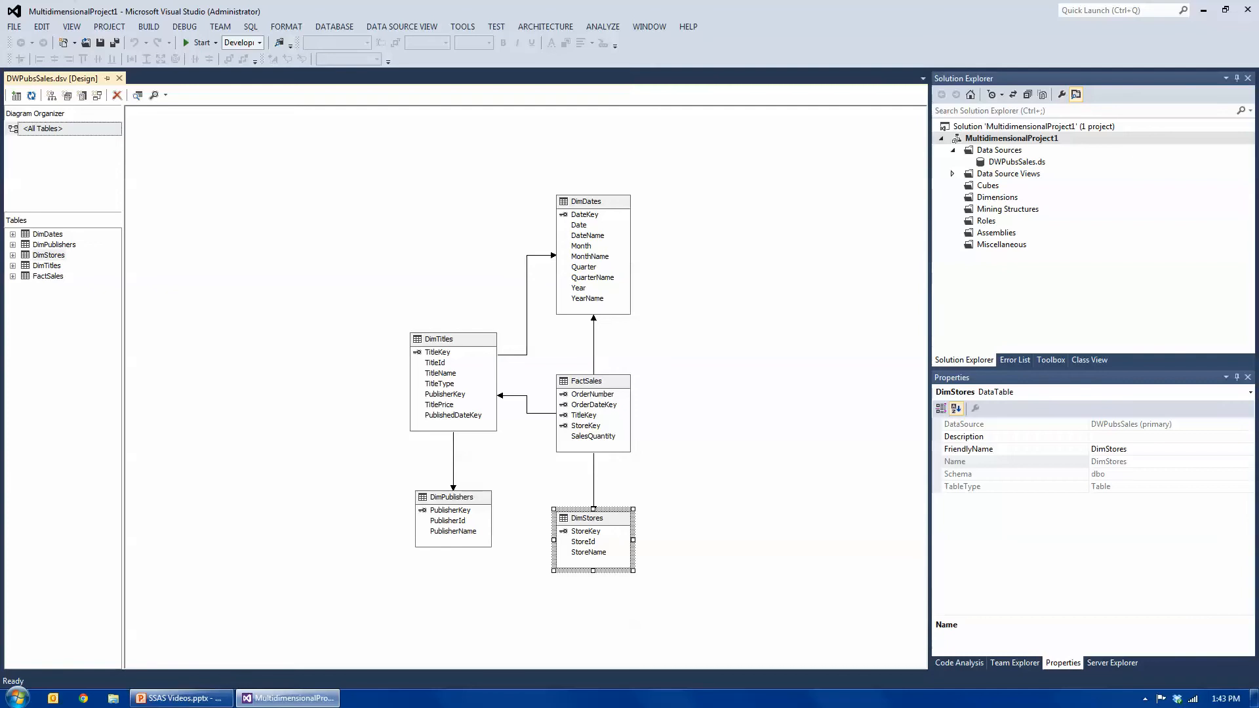
# Add the DimAuthors table to the included objects of the data source view
pyautogui.rightClick(750, 300)
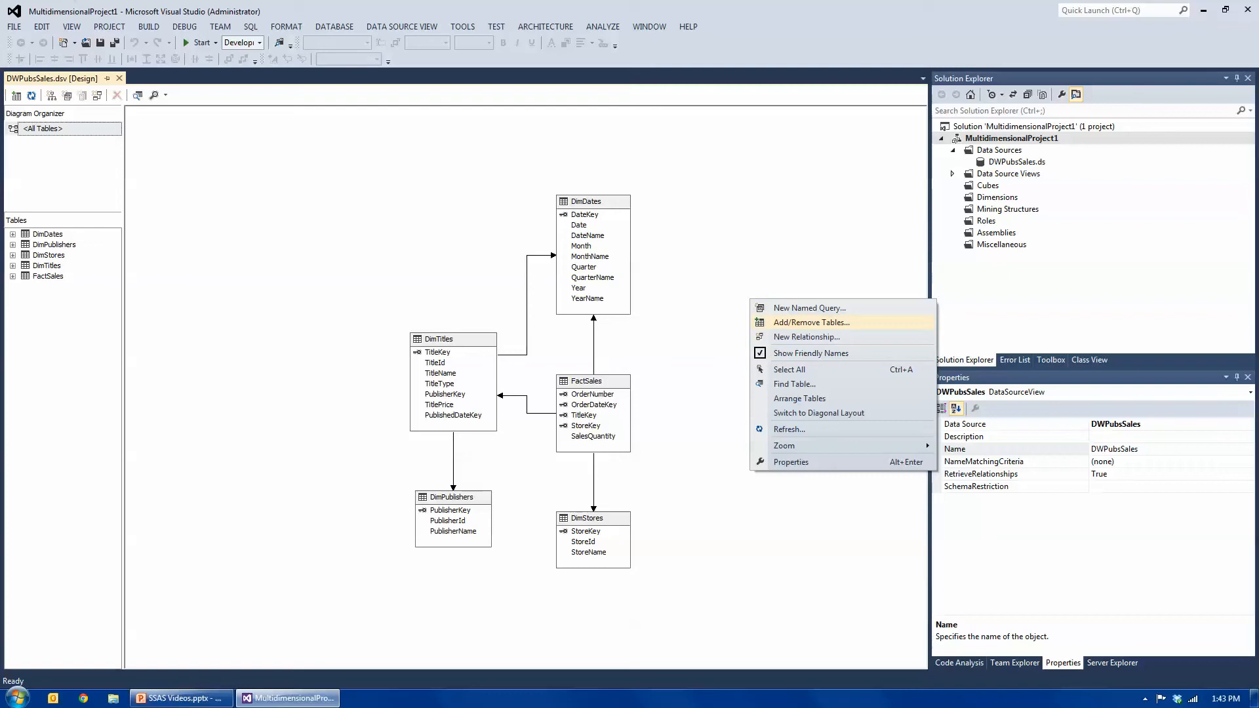
pyautogui.press('Return')
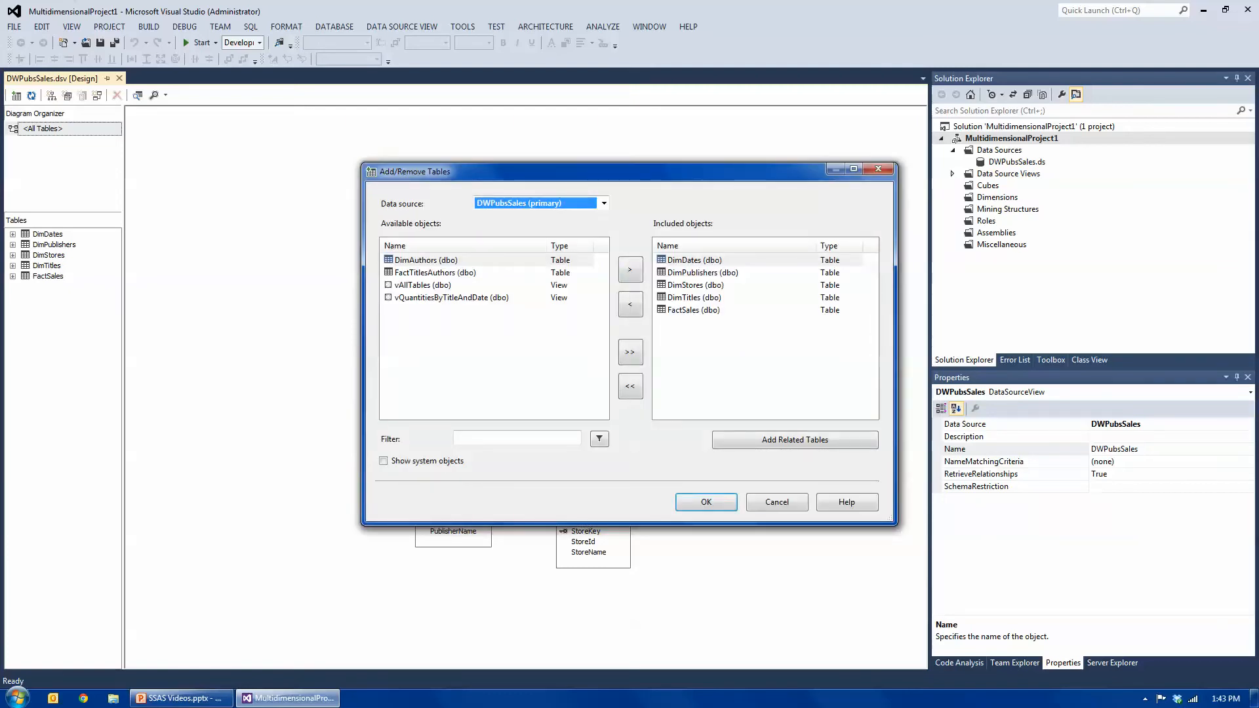
pyautogui.click(426, 260)
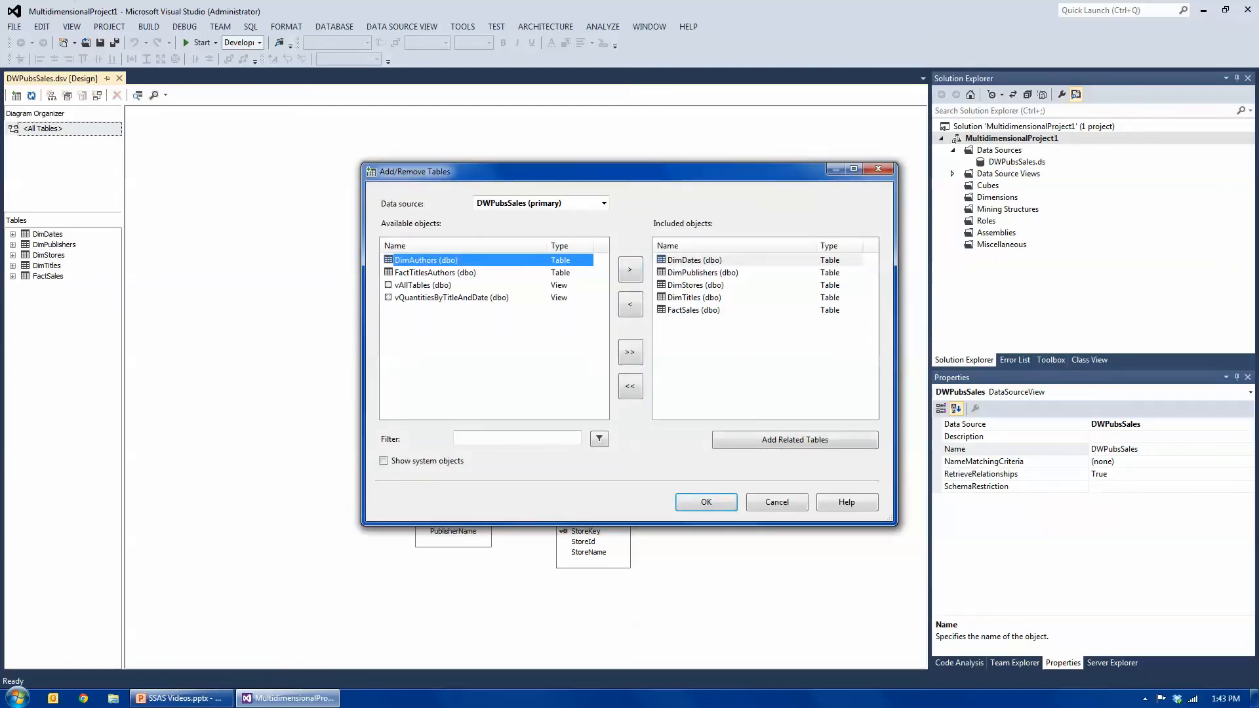
pyautogui.click(630, 269)
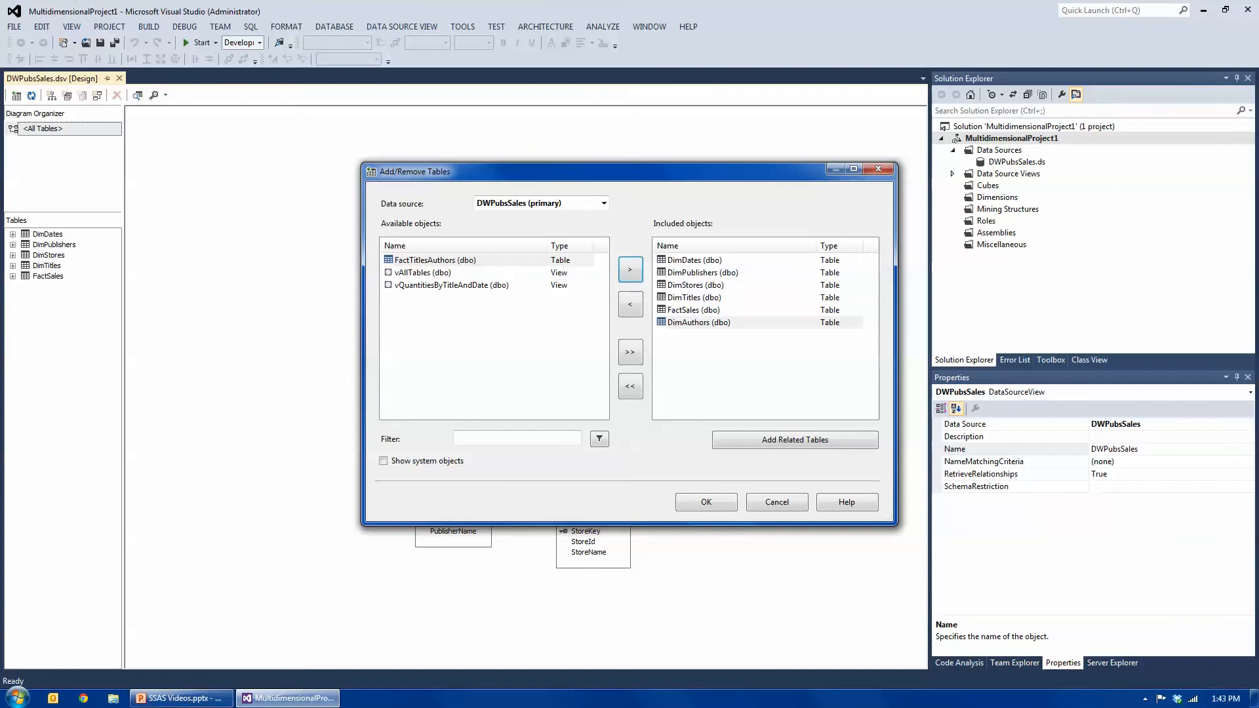
pyautogui.click(706, 502)
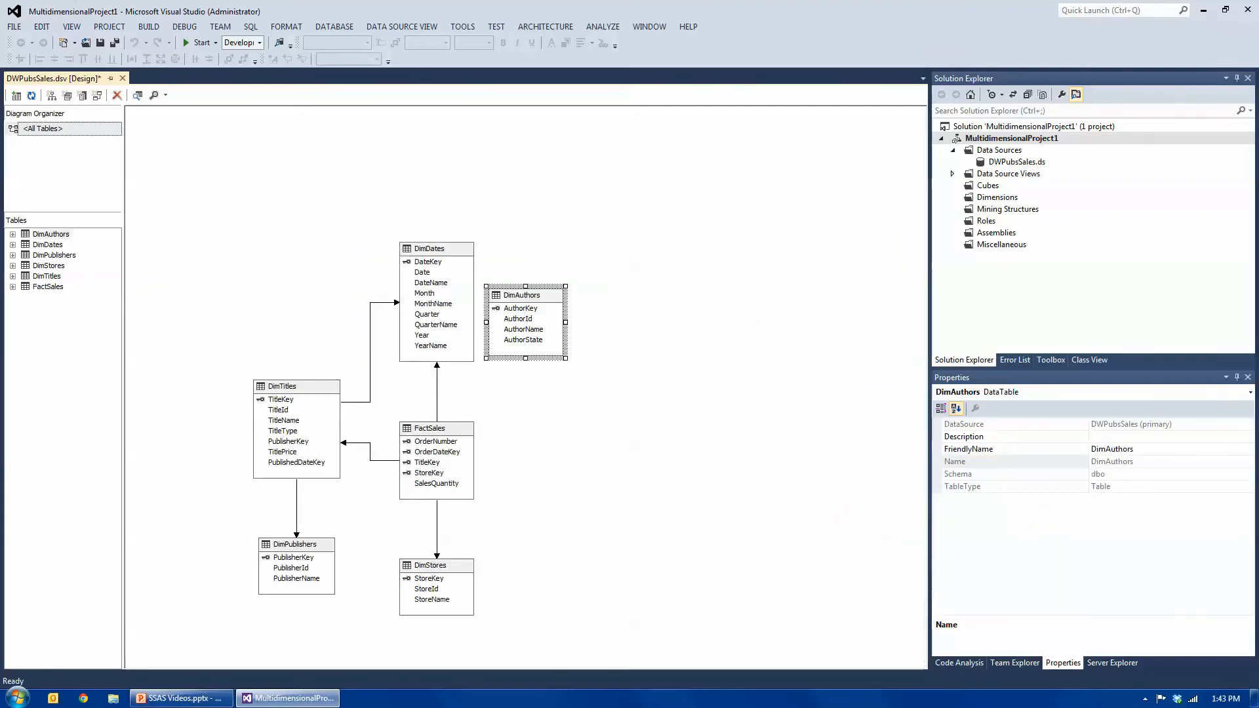
# Move the DimAuthors table into the open diagram space, well apart from DimDates and FactSales
pyautogui.moveTo(521, 224); pyautogui.dragTo(628, 304)
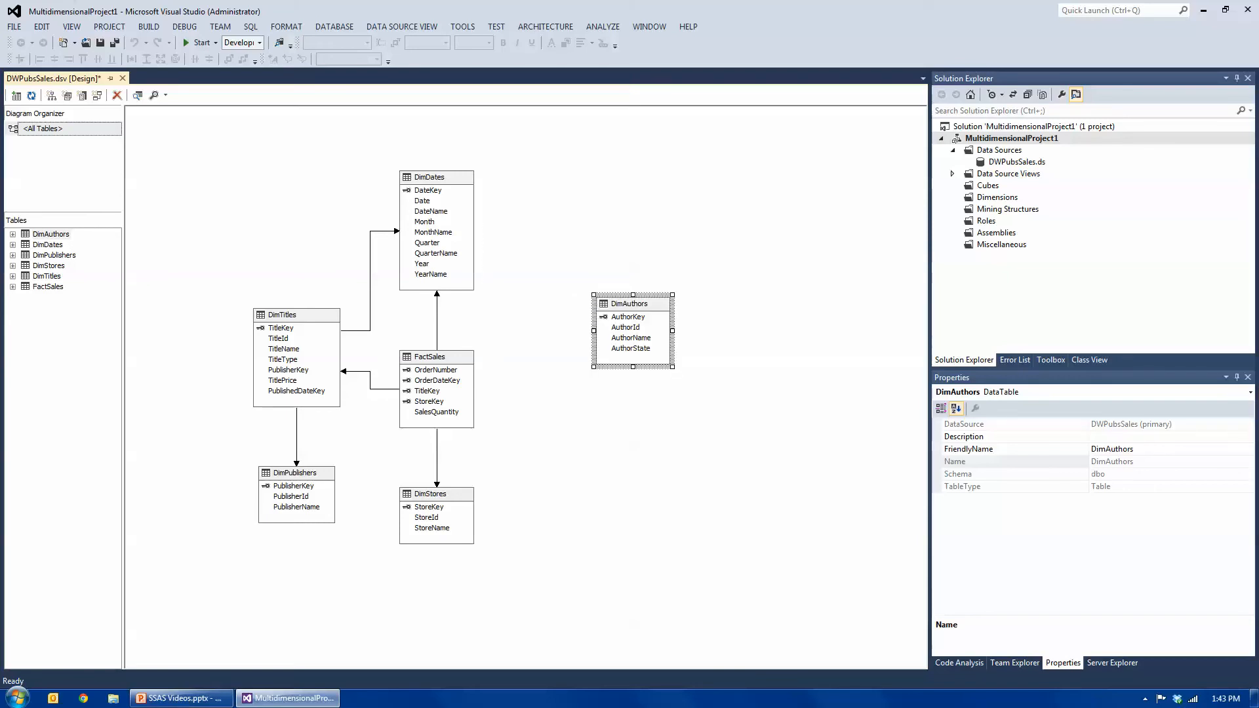
pyautogui.moveTo(620, 350); pyautogui.dragTo(676, 331)
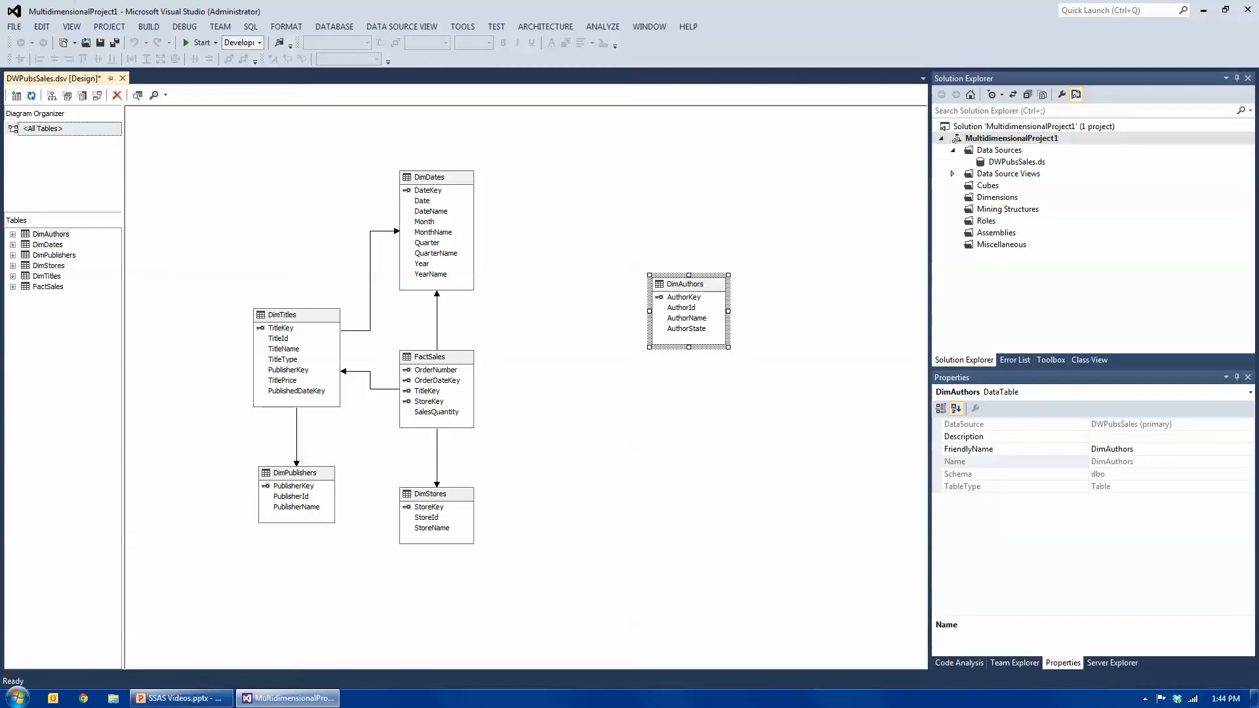
pyautogui.moveTo(685, 283); pyautogui.dragTo(634, 347)
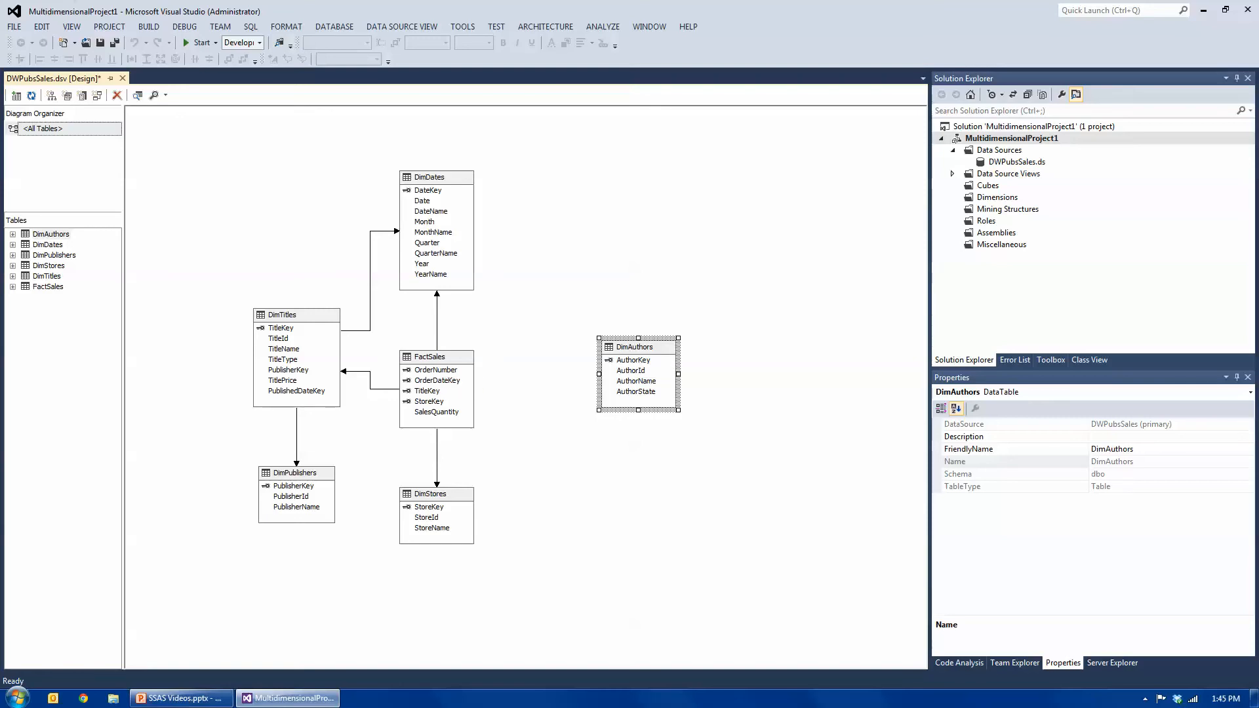
pyautogui.moveTo(631, 352); pyautogui.dragTo(674, 339)
# Add the FactTitlesAuthors table to the included objects of the data source view
pyautogui.rightClick(535, 302)
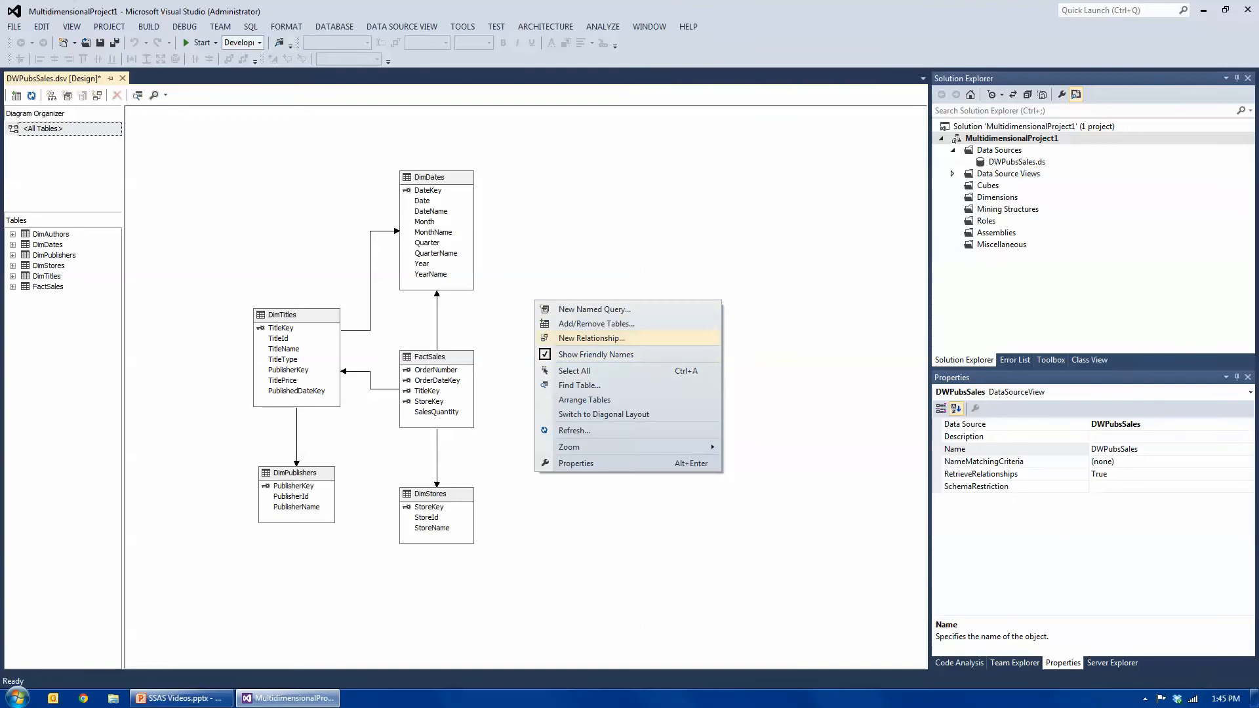
pyautogui.click(596, 324)
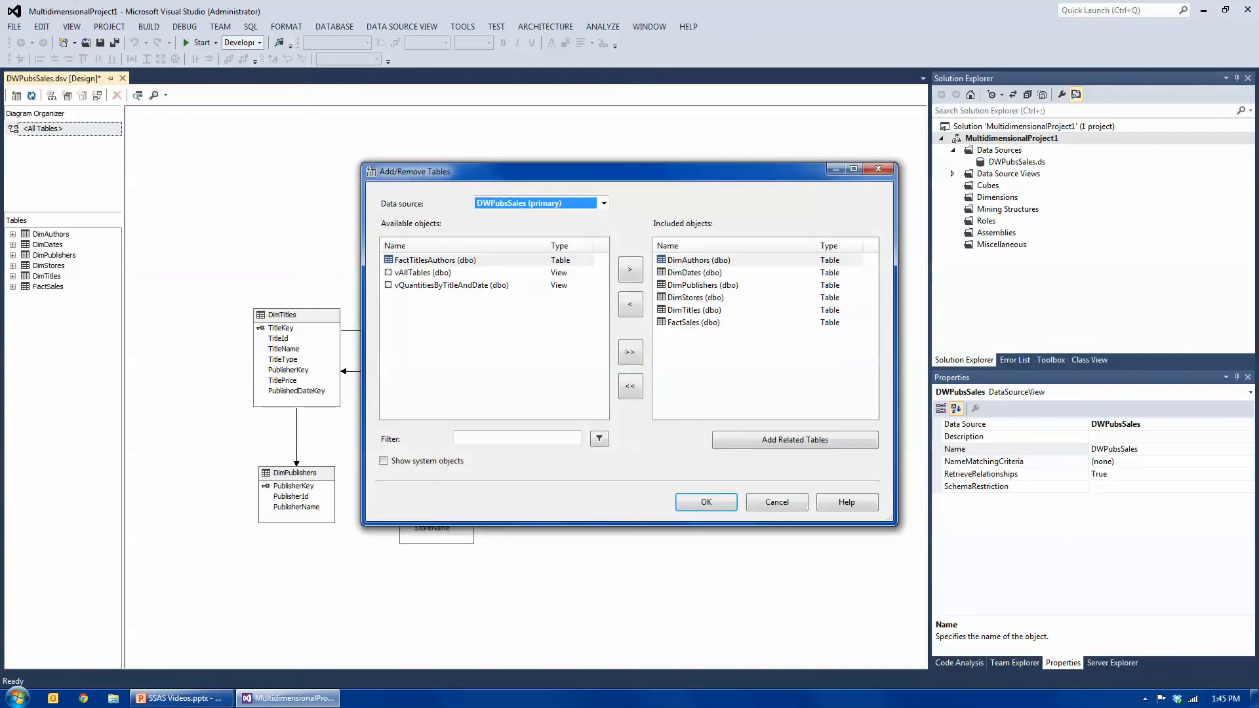
pyautogui.click(435, 261)
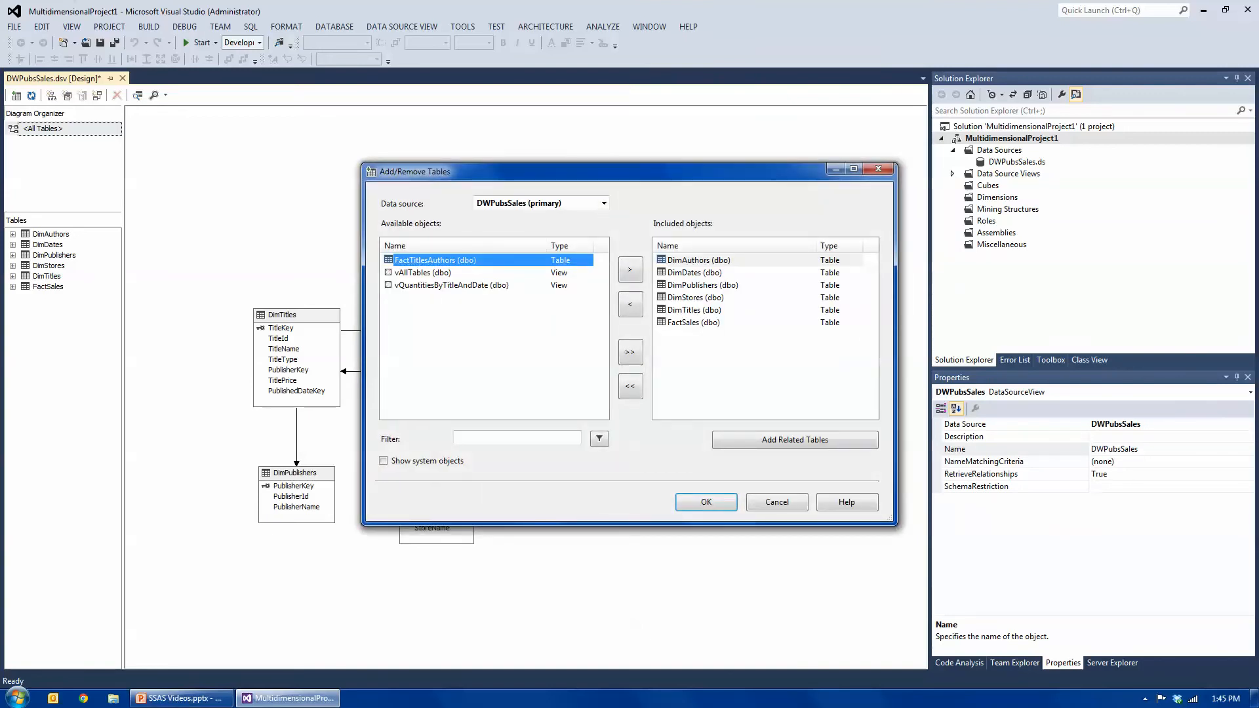
pyautogui.click(630, 269)
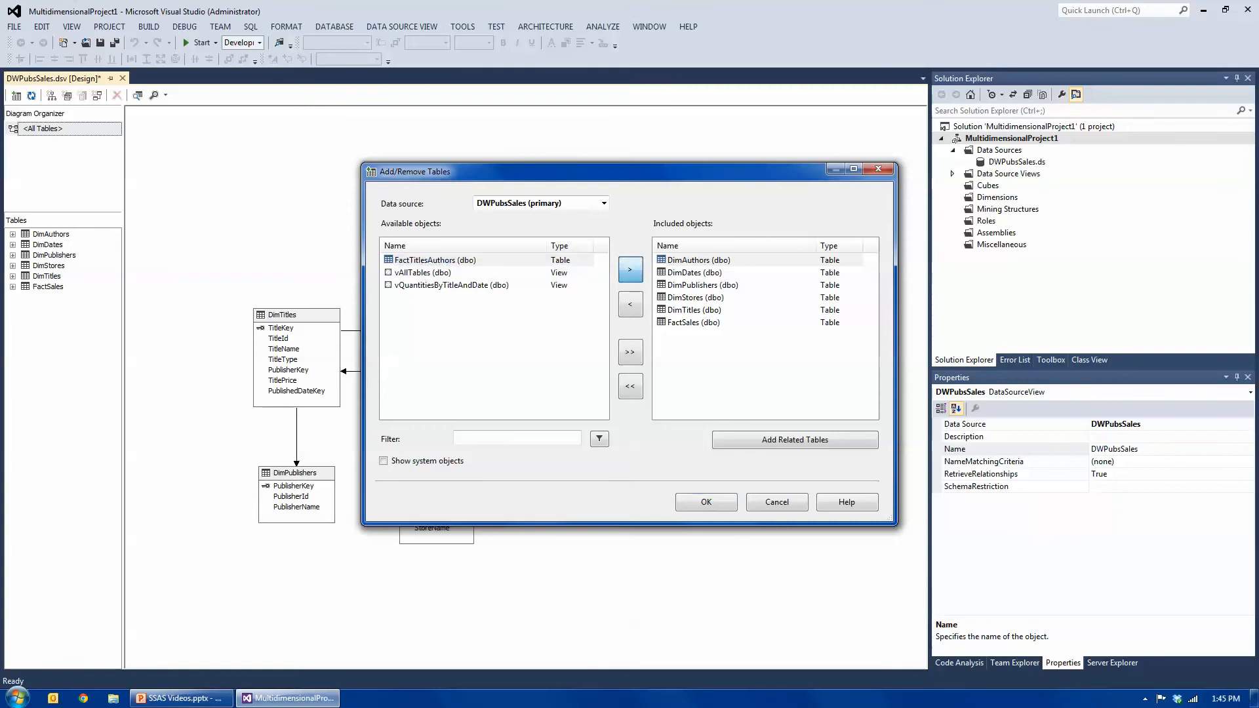
pyautogui.click(706, 502)
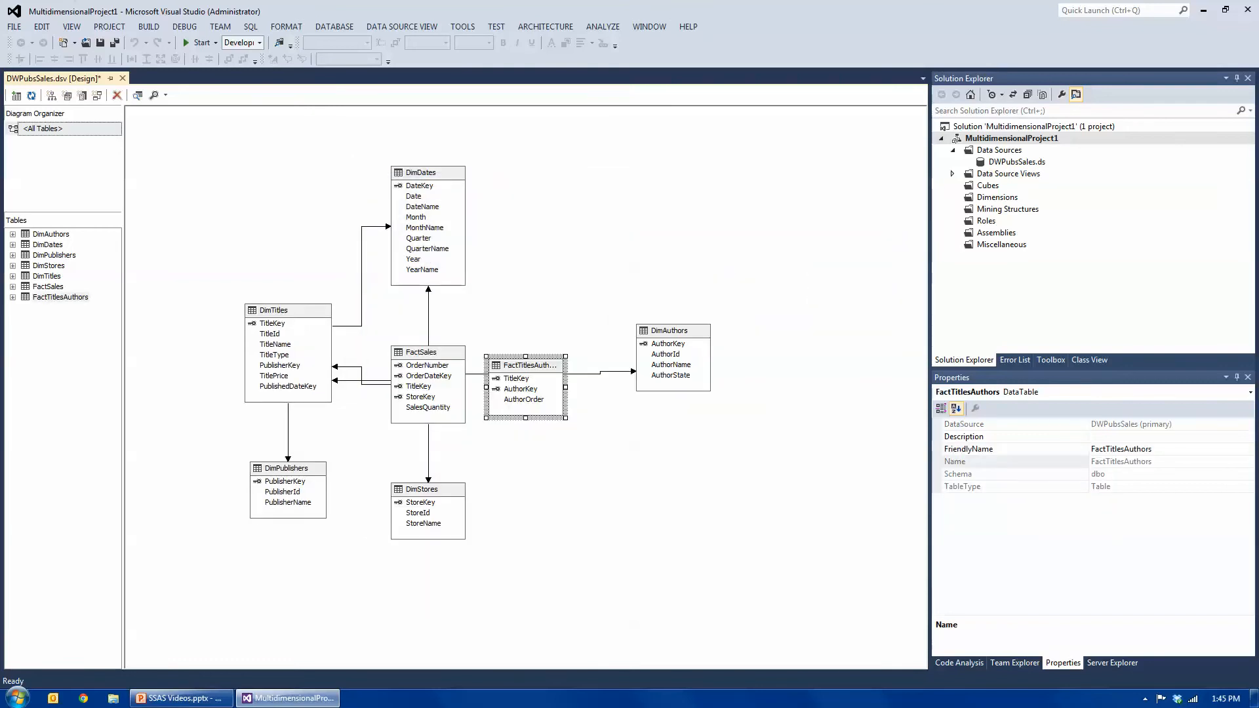
# Place FactTitlesAuthors above DimTitles with DimAuthors beside it, and shift all the tables together toward the diagram's centre
pyautogui.moveTo(524, 365); pyautogui.dragTo(270, 209)
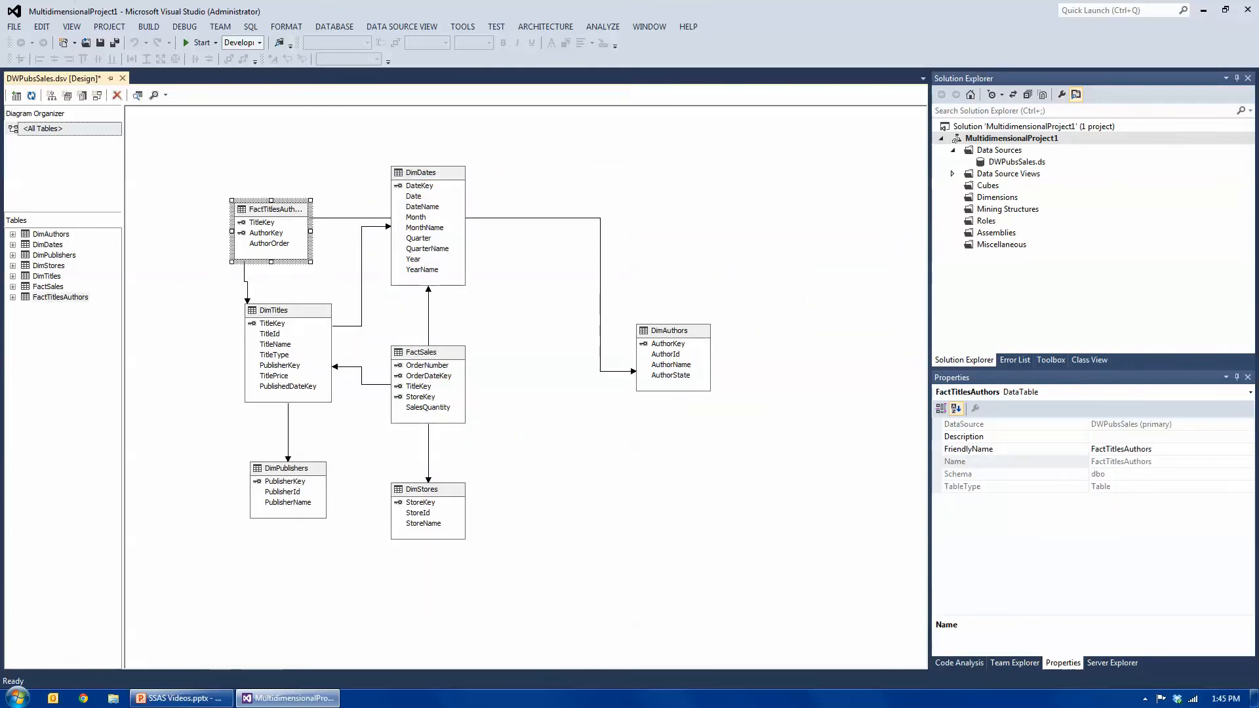
pyautogui.moveTo(669, 330); pyautogui.dragTo(160, 218)
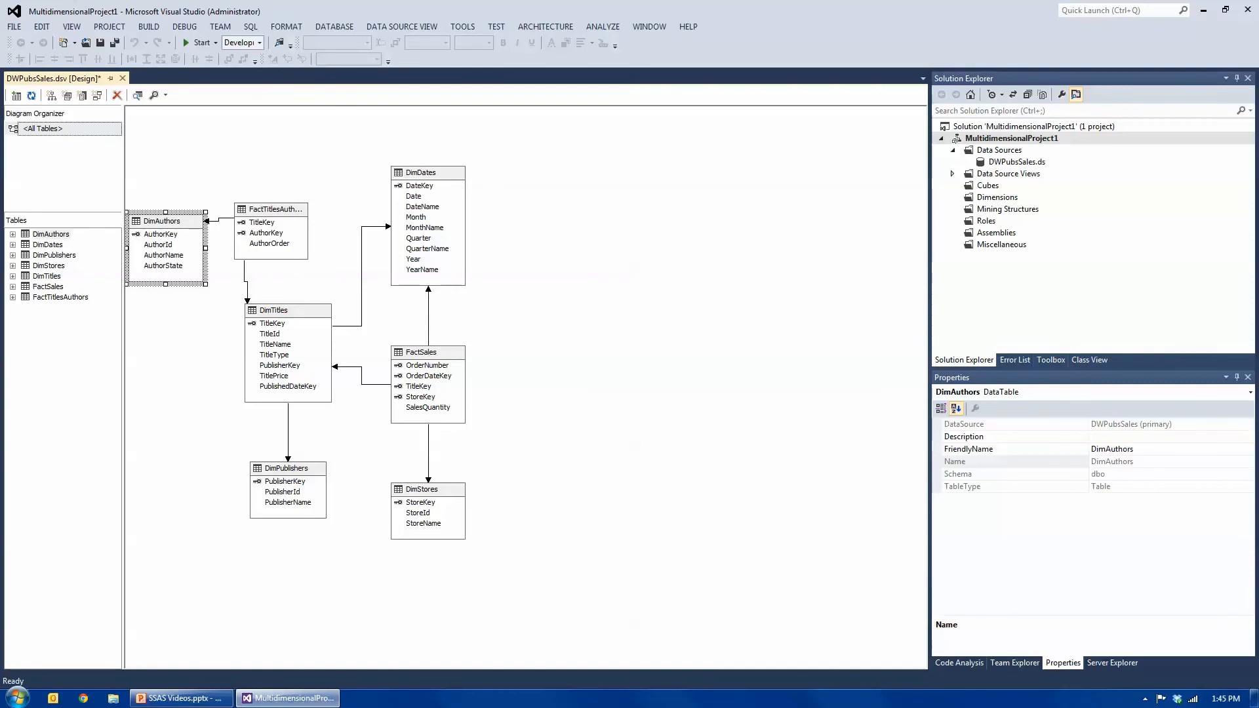
pyautogui.moveTo(565, 612); pyautogui.dragTo(127, 179)
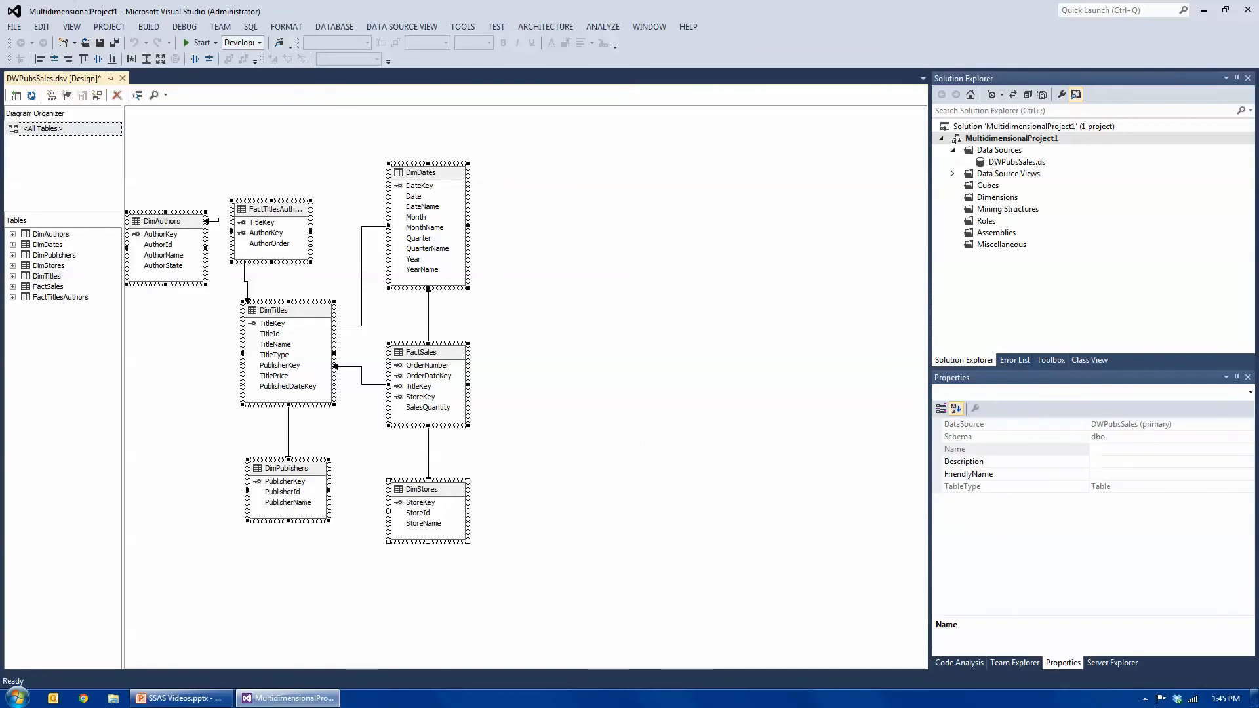
pyautogui.moveTo(162, 221); pyautogui.dragTo(325, 228)
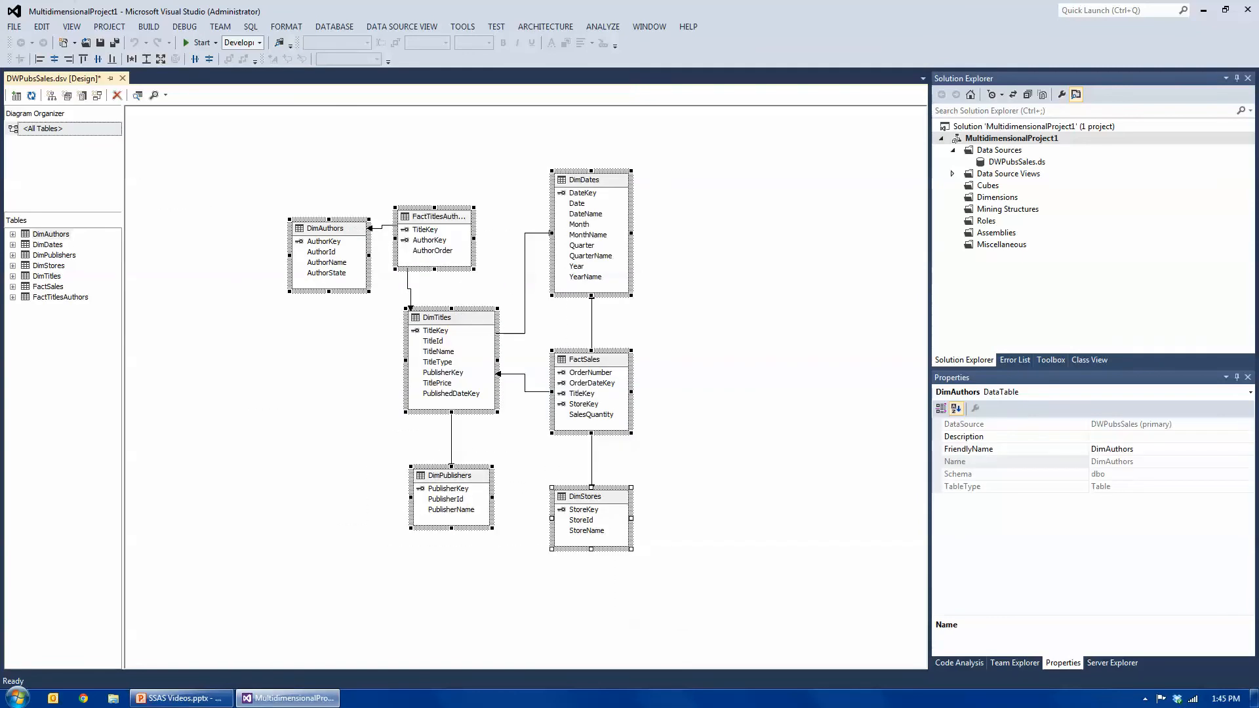
pyautogui.click(322, 354)
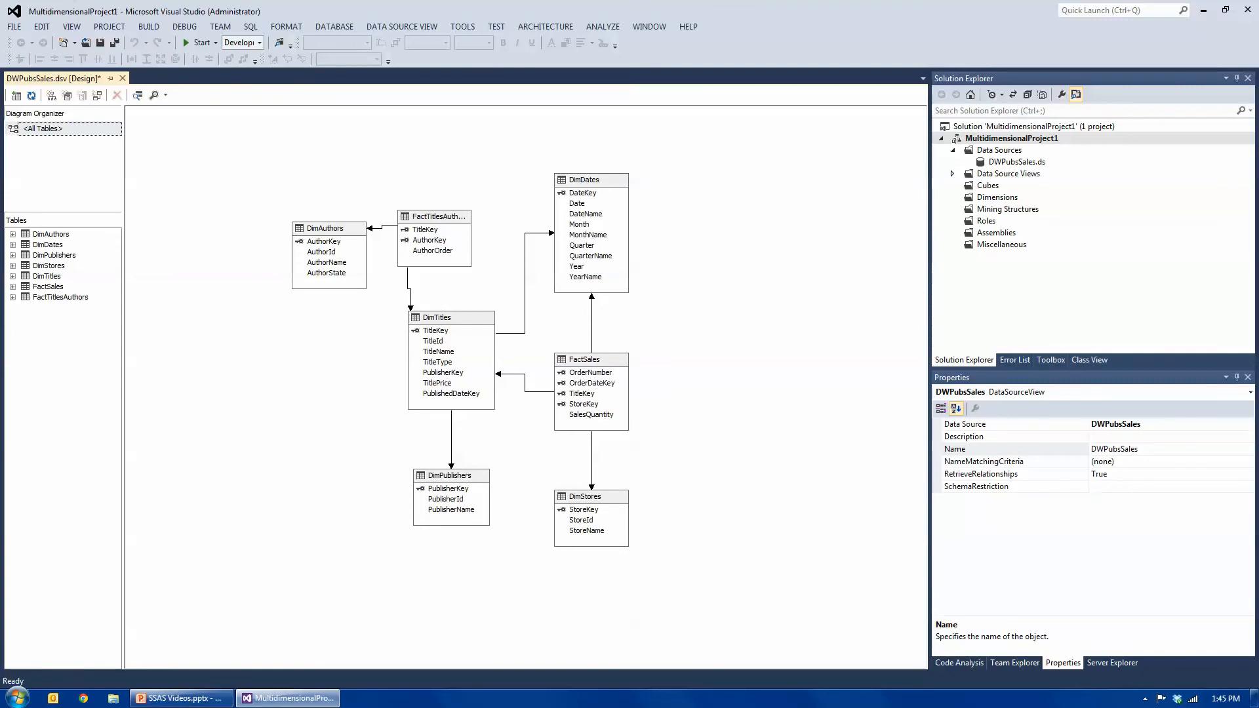
# Move DimAuthors slightly farther from FactTitlesAuthors, widen FactTitlesAuthors enough to fit its full name, and leave it selected
pyautogui.moveTo(341, 252); pyautogui.dragTo(323, 245)
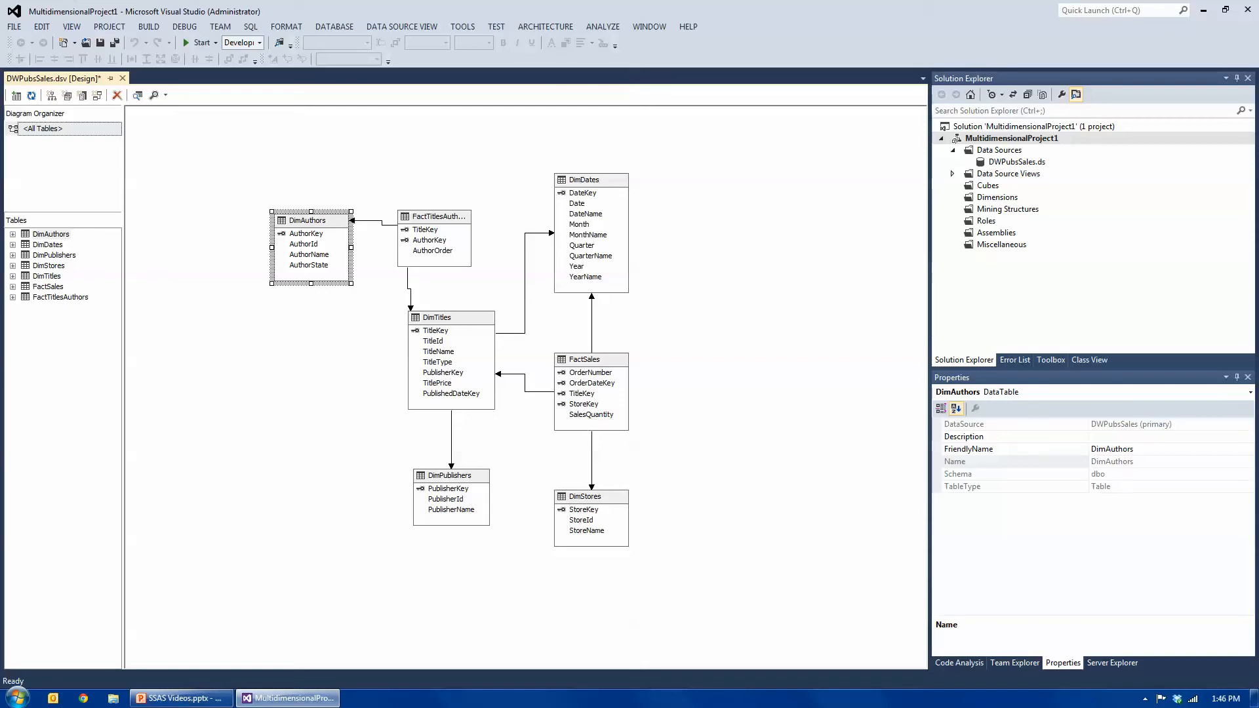
pyautogui.click(431, 238)
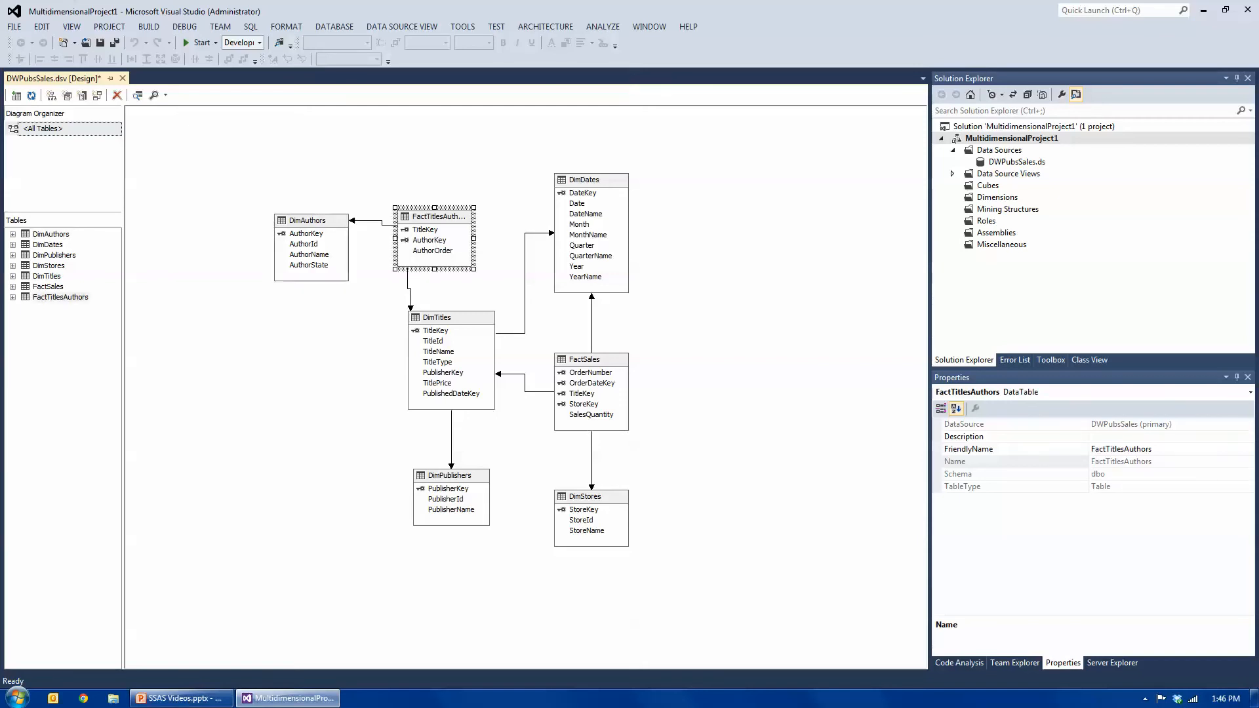
pyautogui.moveTo(504, 238); pyautogui.dragTo(506, 238)
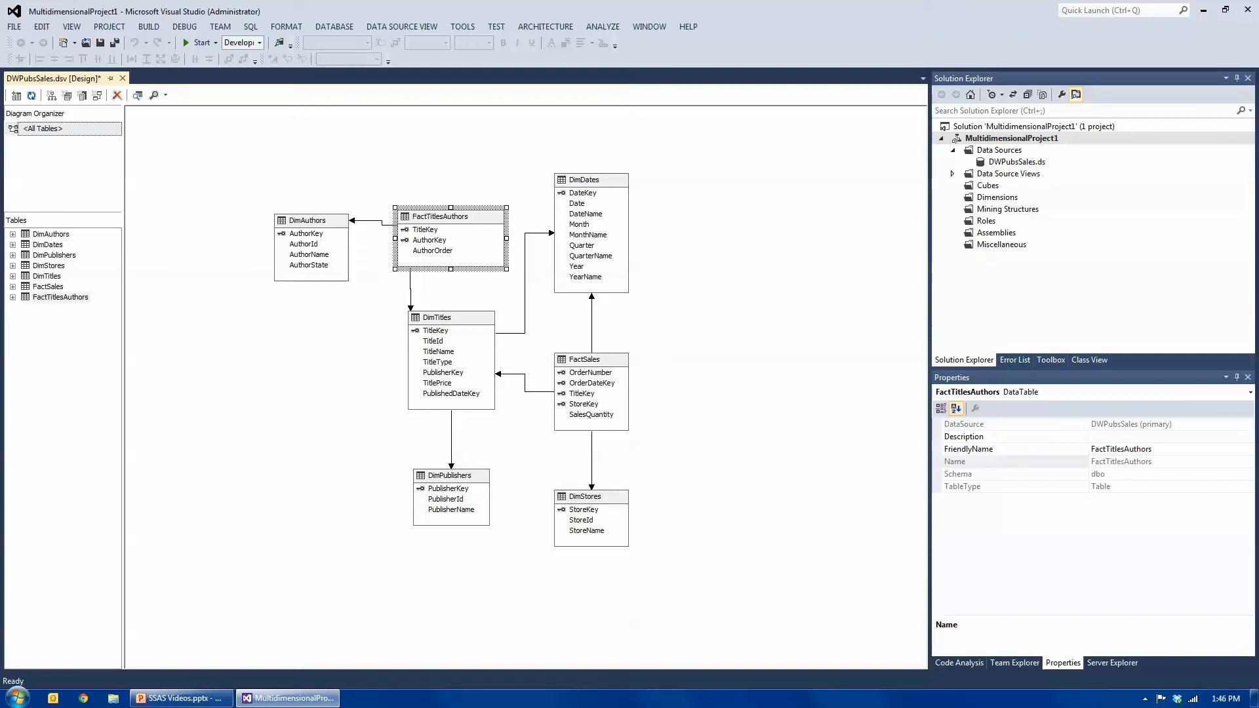
pyautogui.click(430, 197)
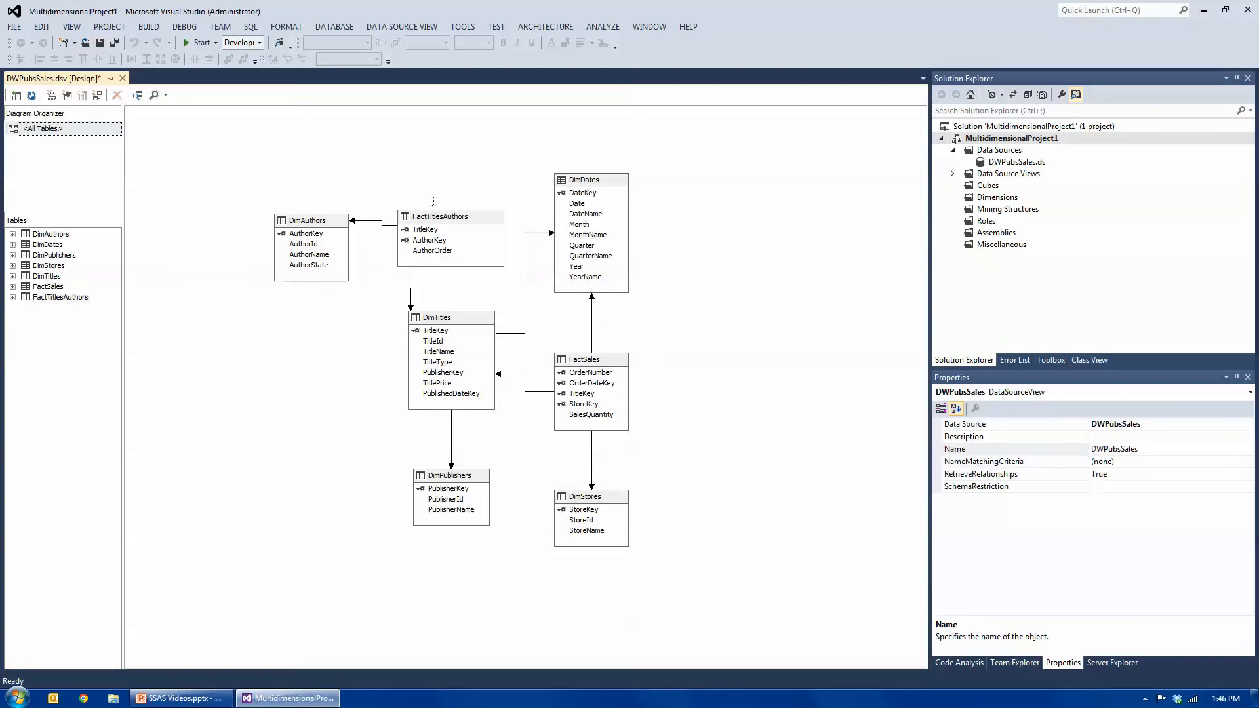
pyautogui.click(435, 217)
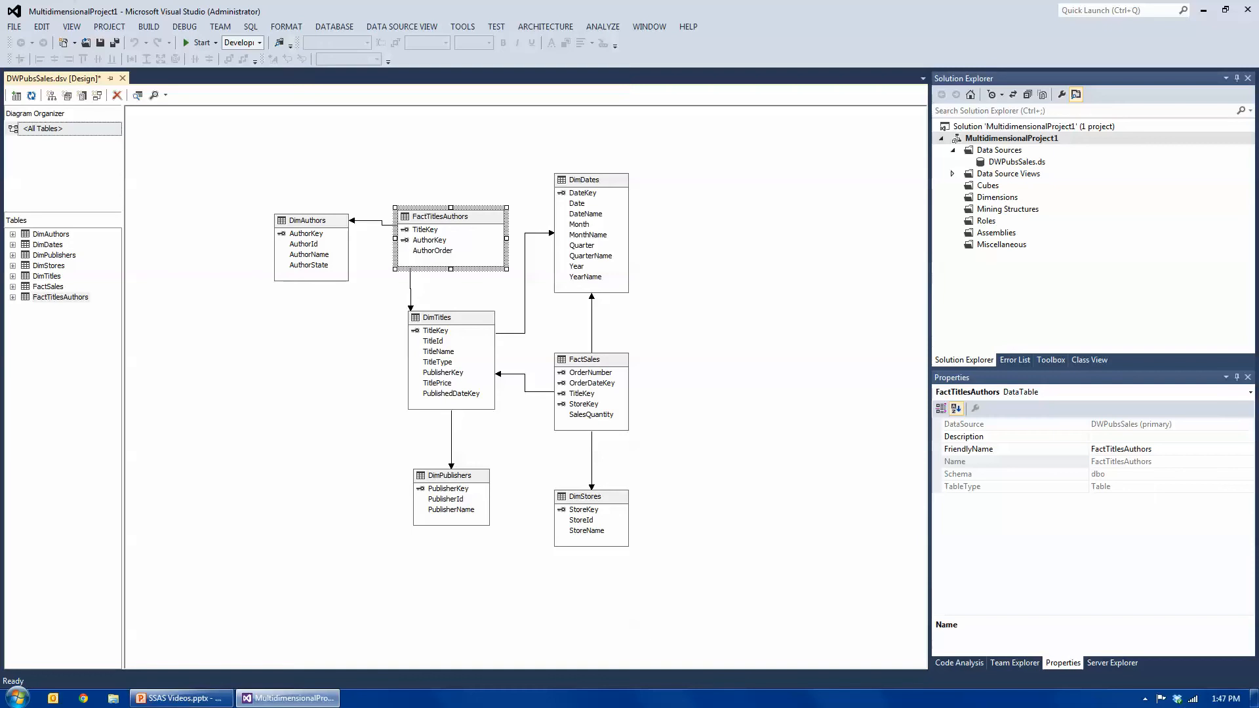
# Inspect the DimTitles and DimPublishers tables in the diagram and save all project files
pyautogui.click(451, 318)
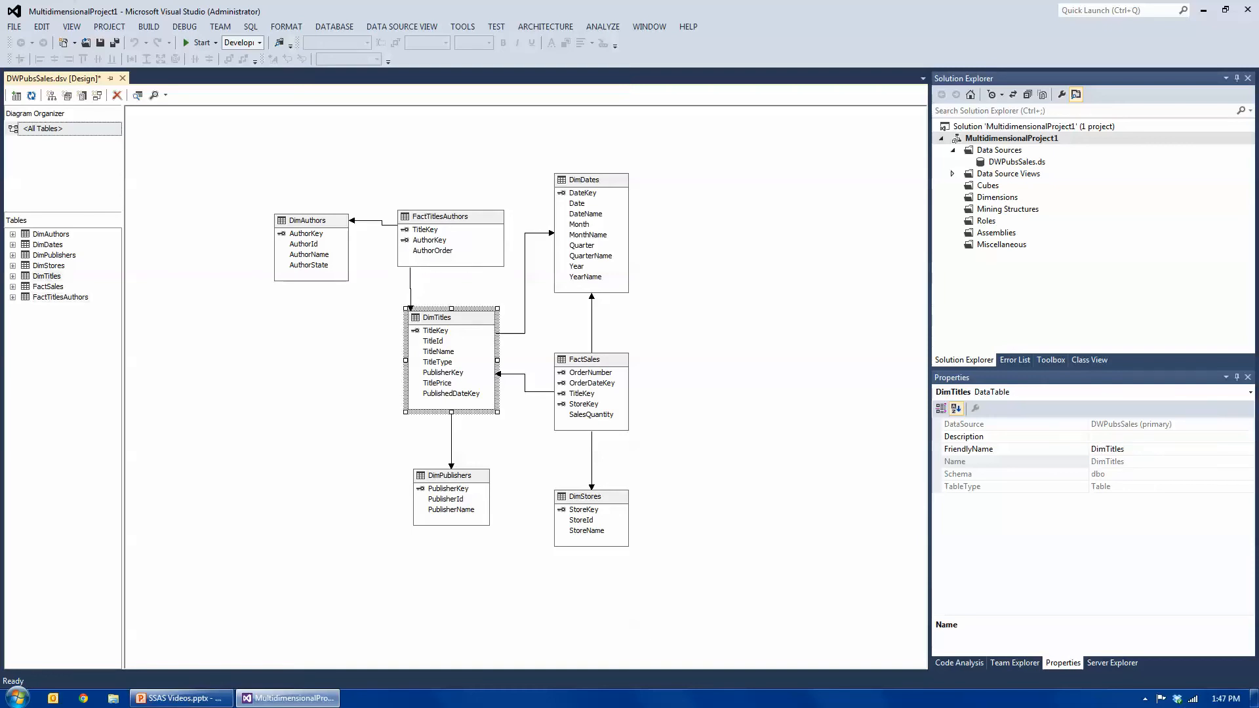
pyautogui.click(451, 476)
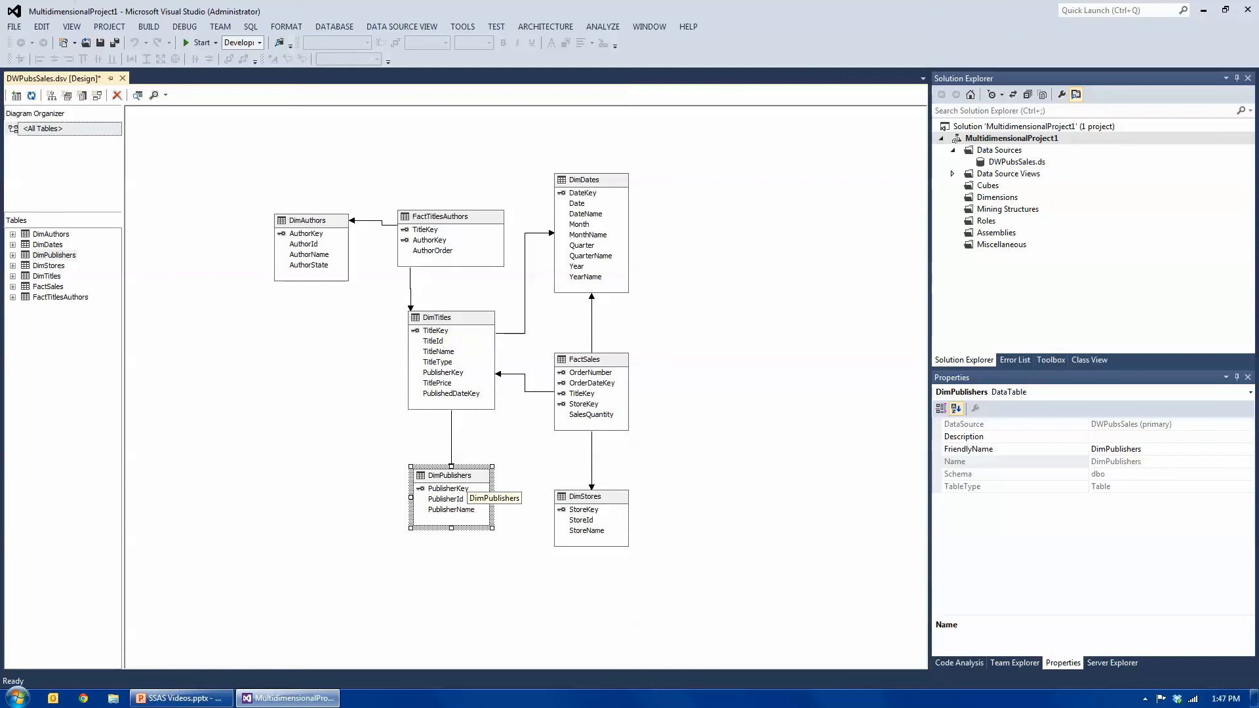
pyautogui.click(438, 318)
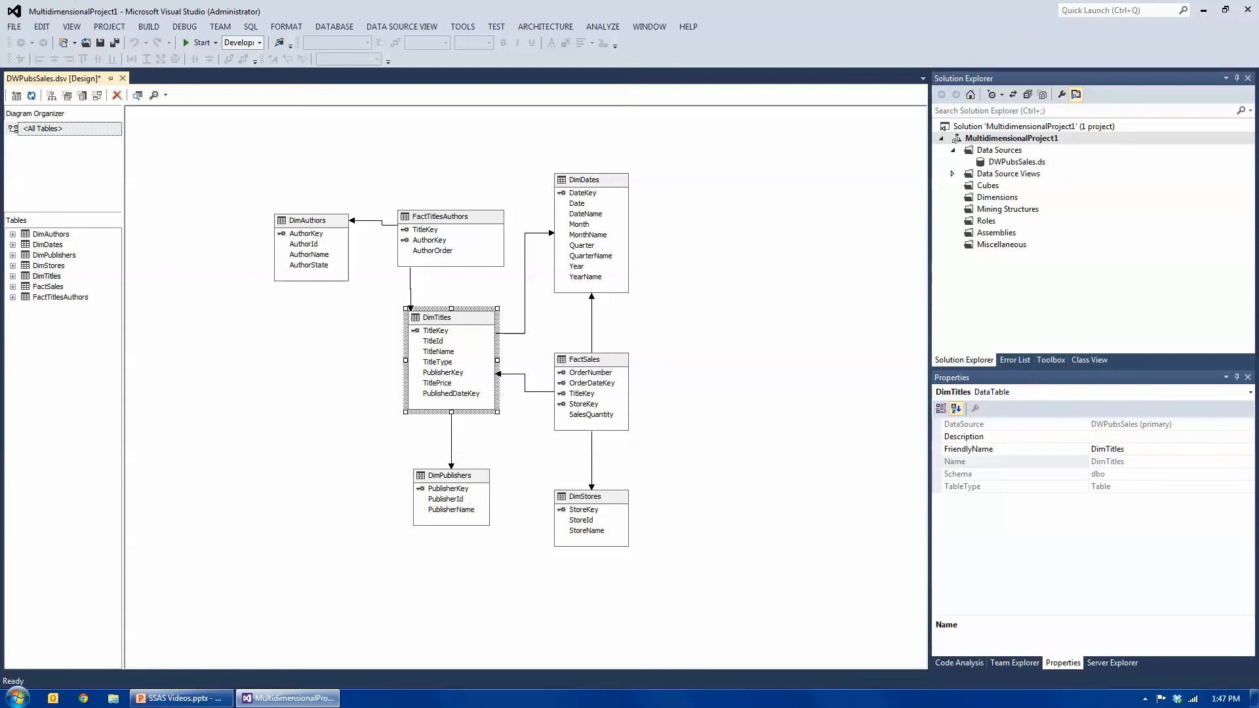
pyautogui.click(450, 476)
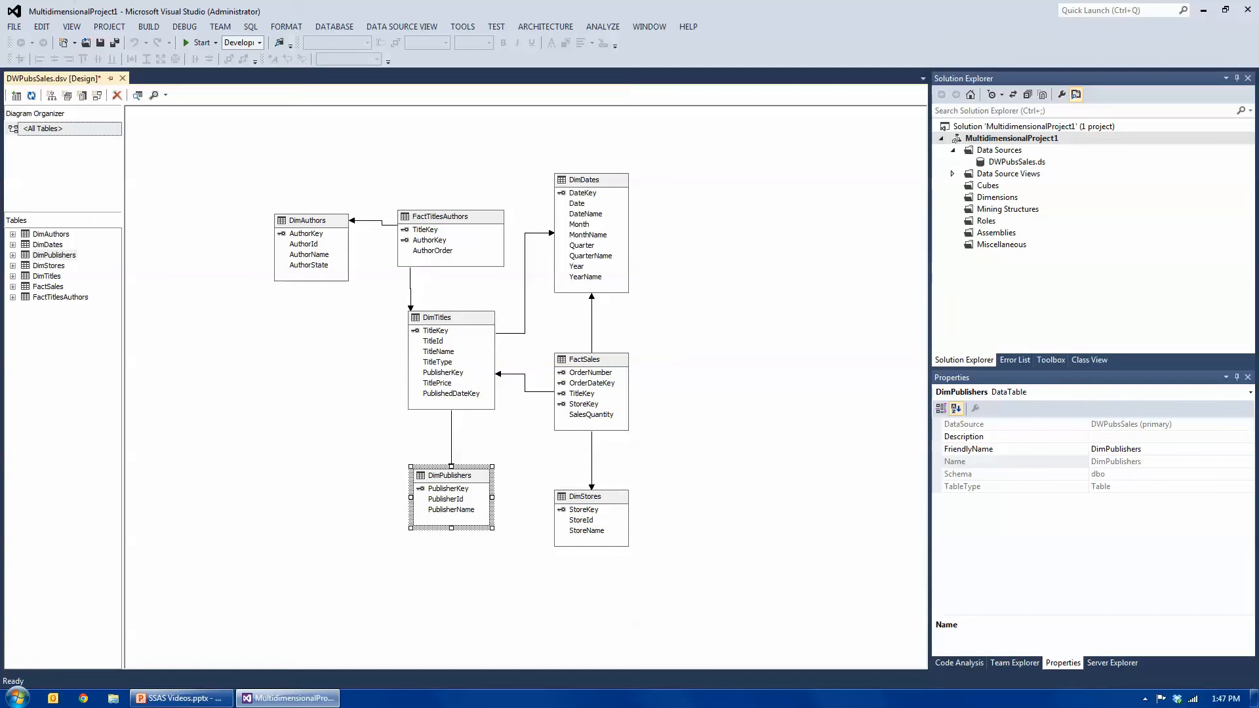
pyautogui.click(115, 43)
pyautogui.rightClick(996, 198)
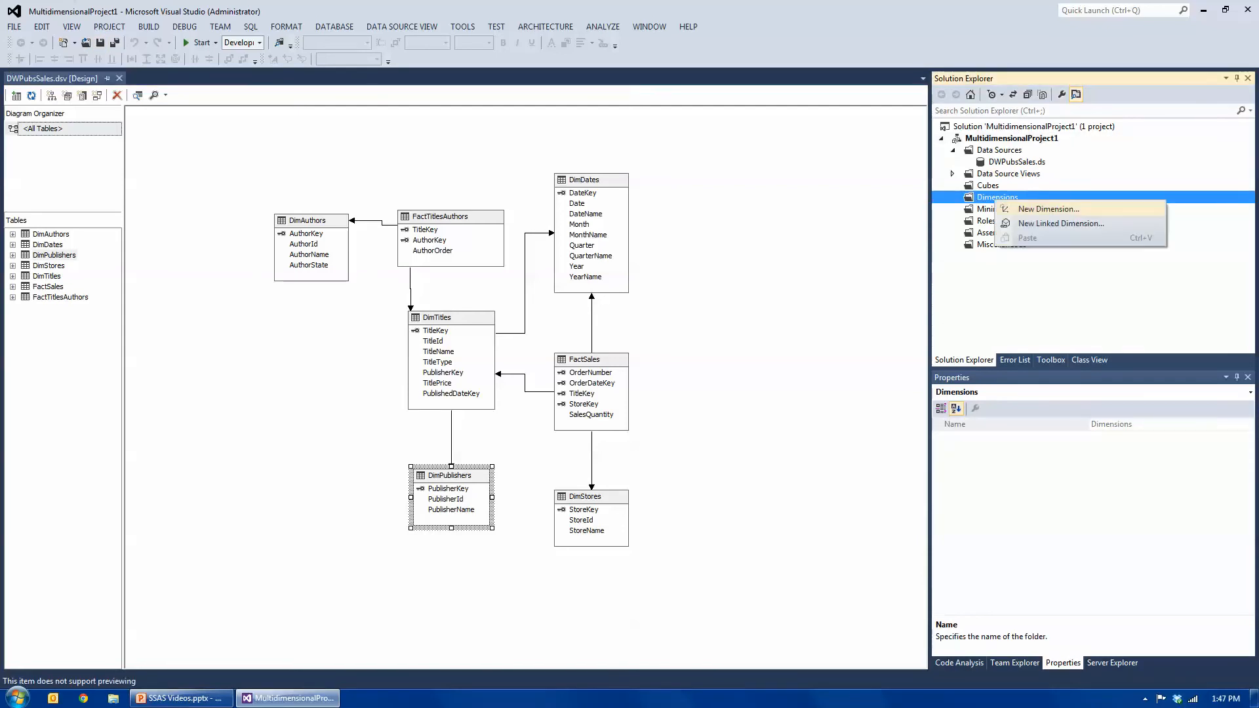
pyautogui.click(1048, 208)
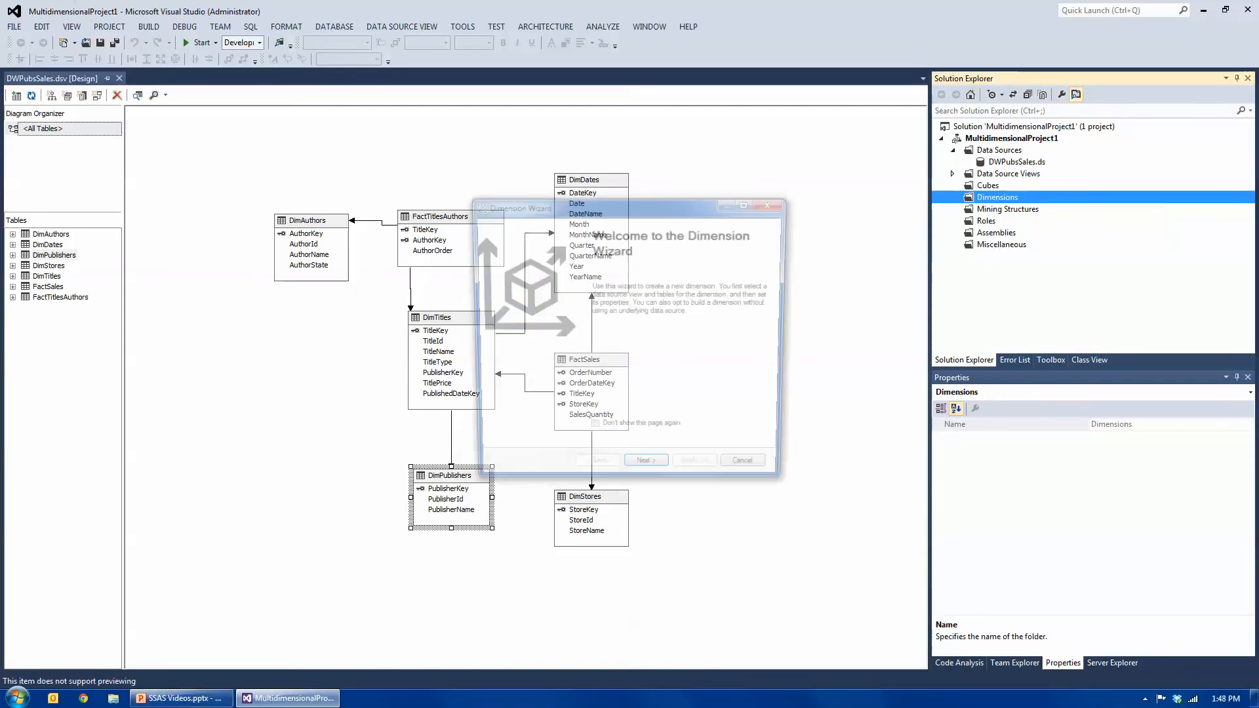
pyautogui.click(649, 475)
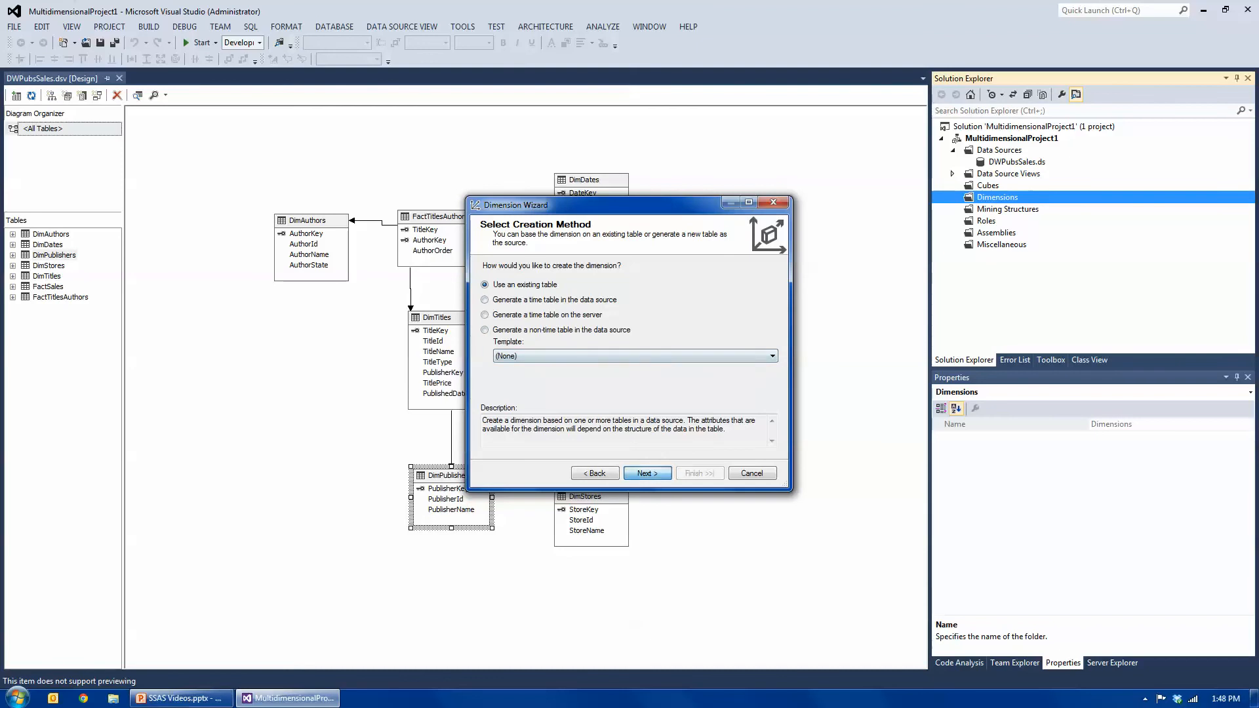
pyautogui.click(647, 473)
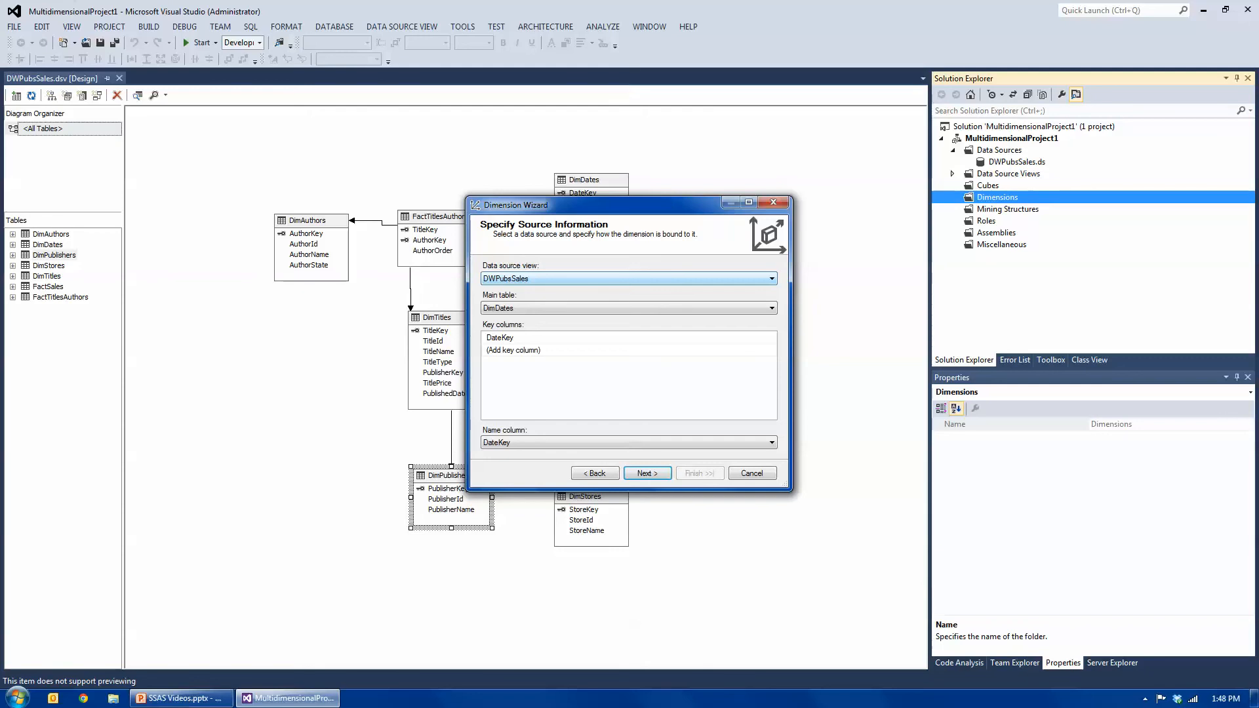
pyautogui.click(751, 473)
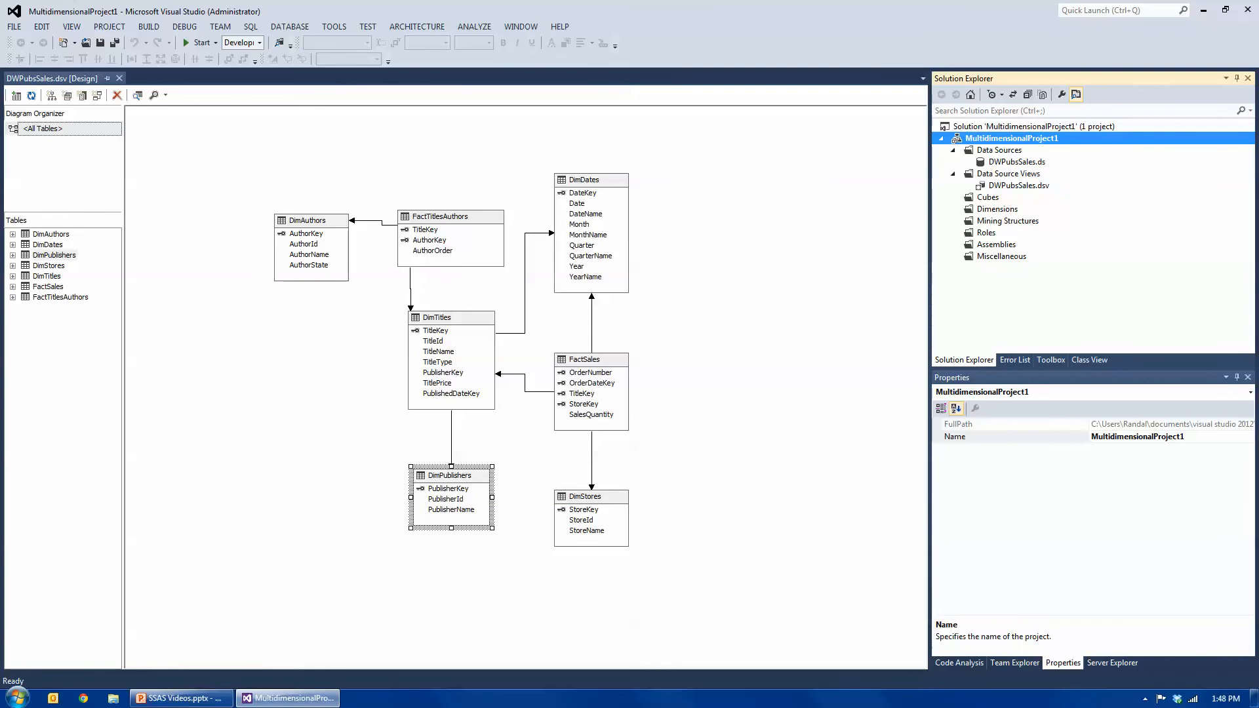
# Start a new data source view and choose to define a new data source for it
pyautogui.rightClick(1013, 174)
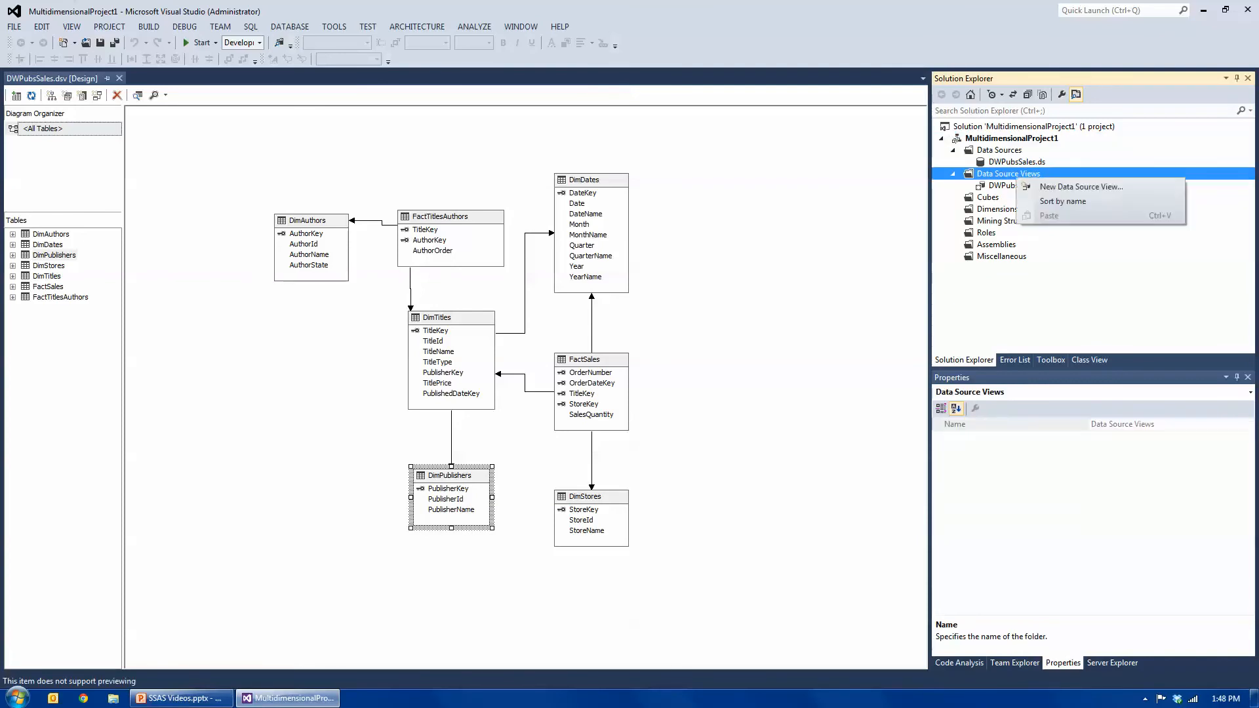
pyautogui.click(1056, 186)
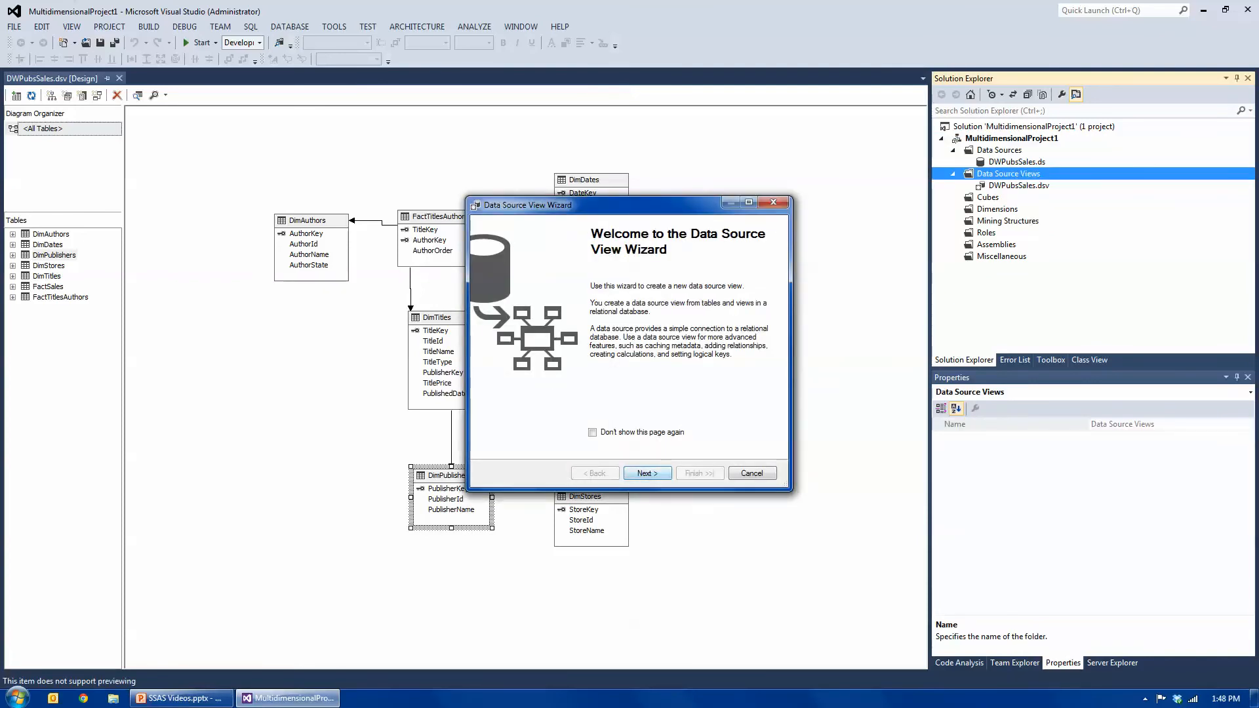
pyautogui.press('Return')
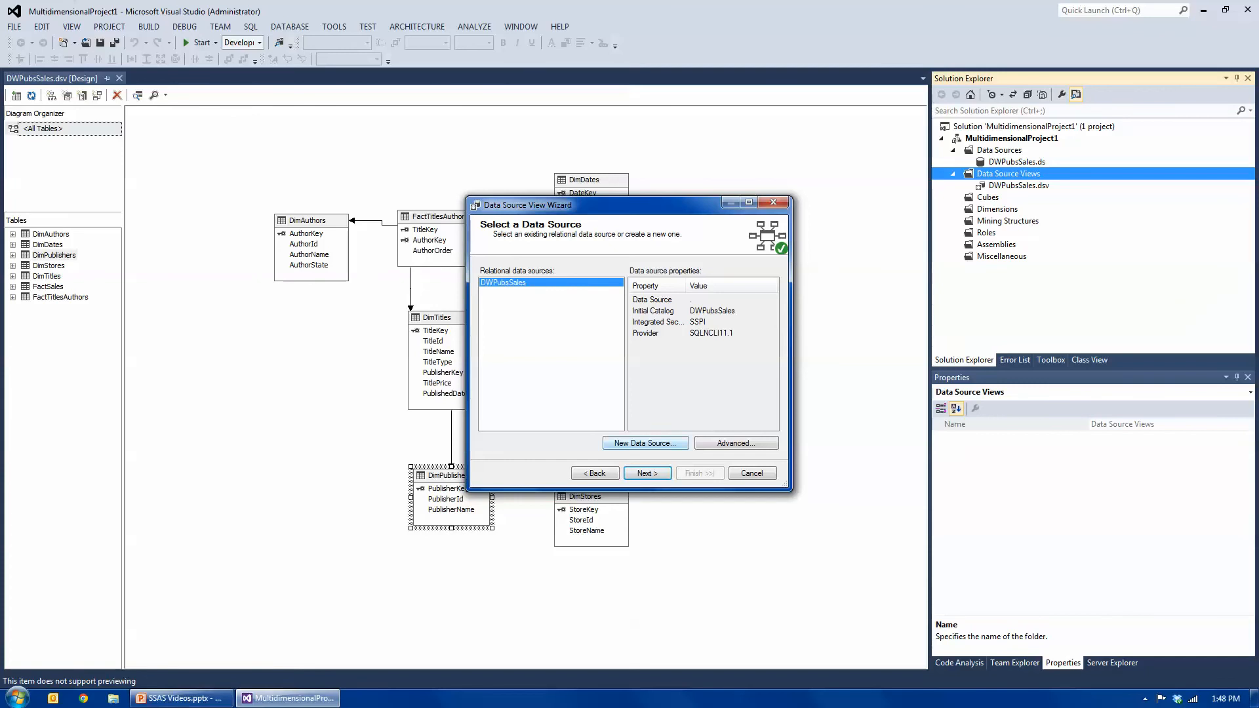
pyautogui.click(645, 443)
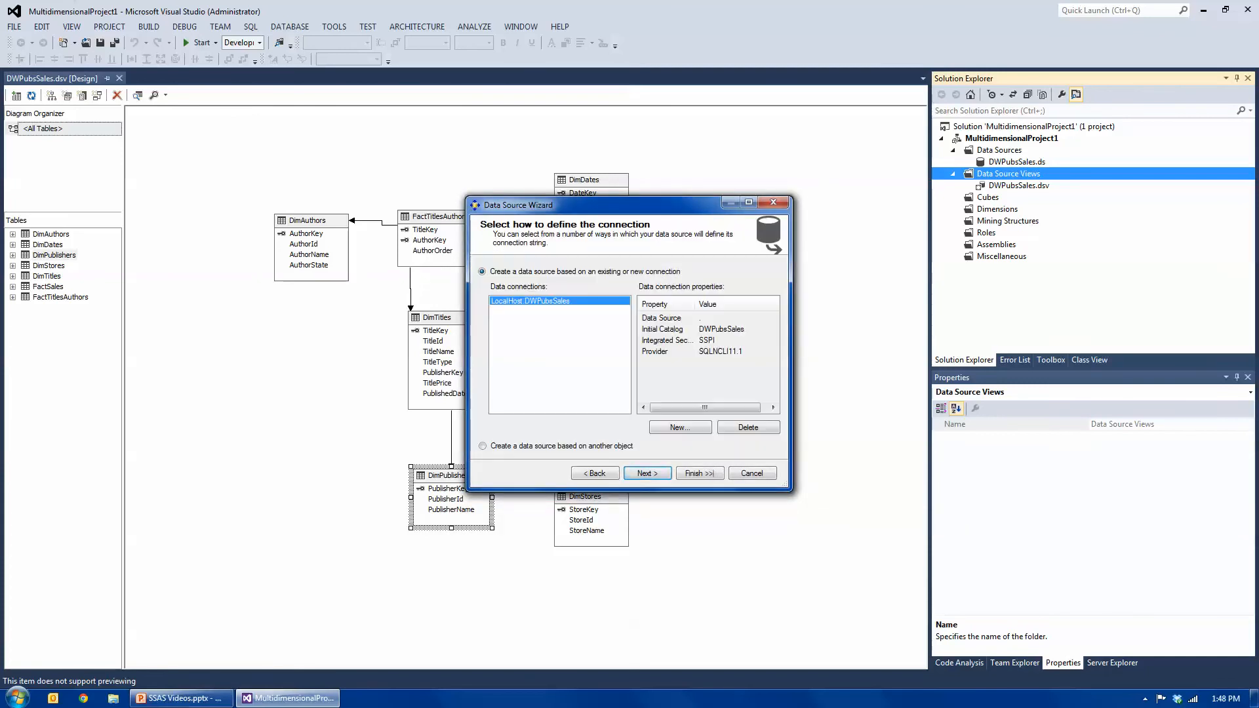
pyautogui.press('Return')
# Add a connection to the DWInventoryManager database on the local server "."
pyautogui.click(679, 427)
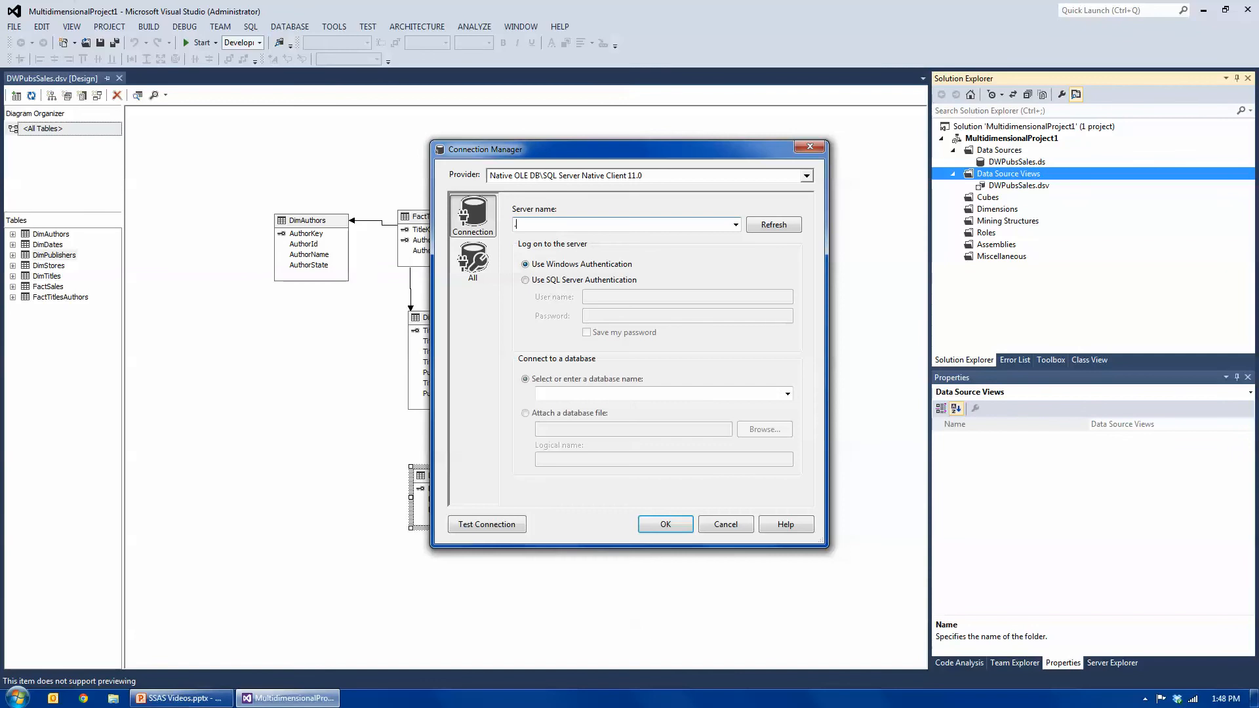
pyautogui.click(787, 393)
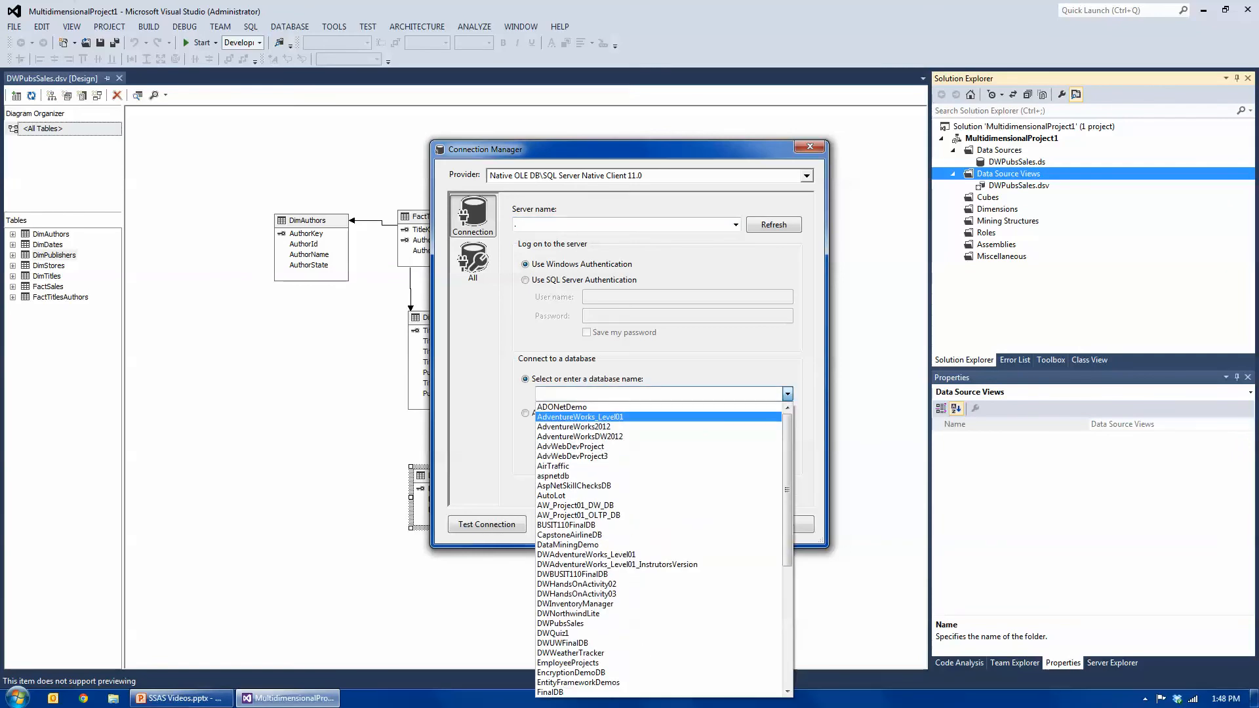
pyautogui.scroll(-1, 658, 603)
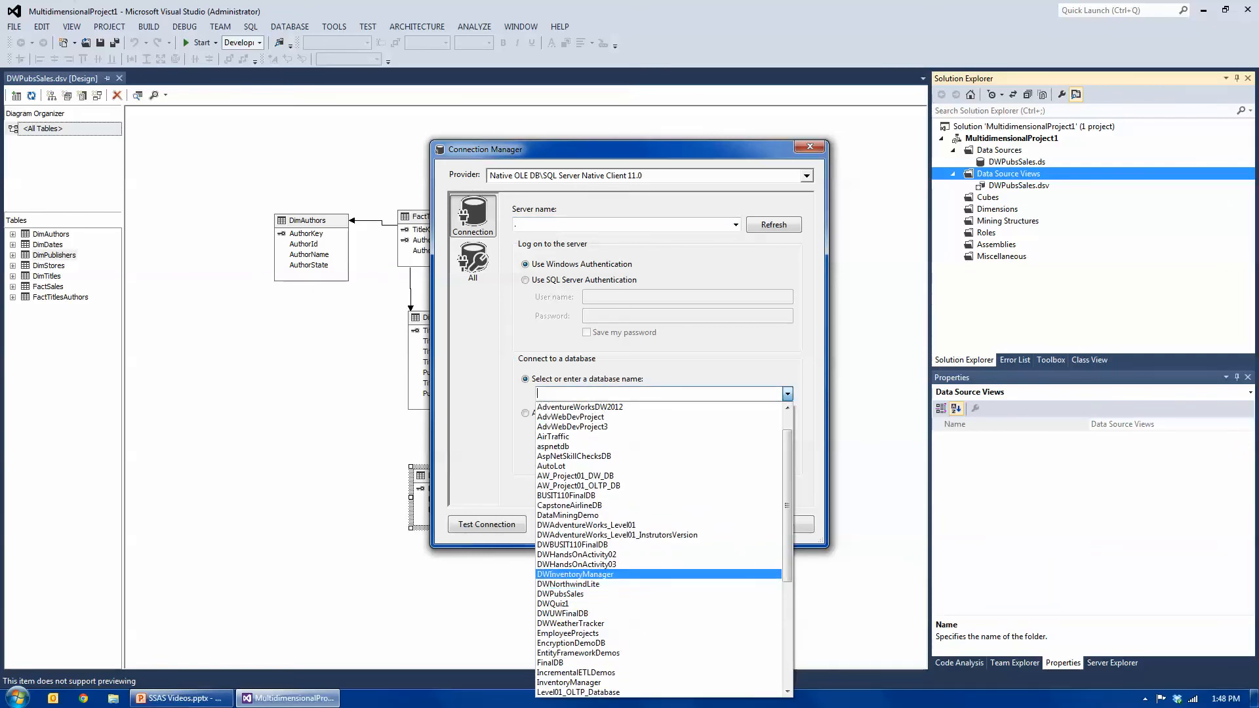
pyautogui.click(590, 574)
pyautogui.click(665, 525)
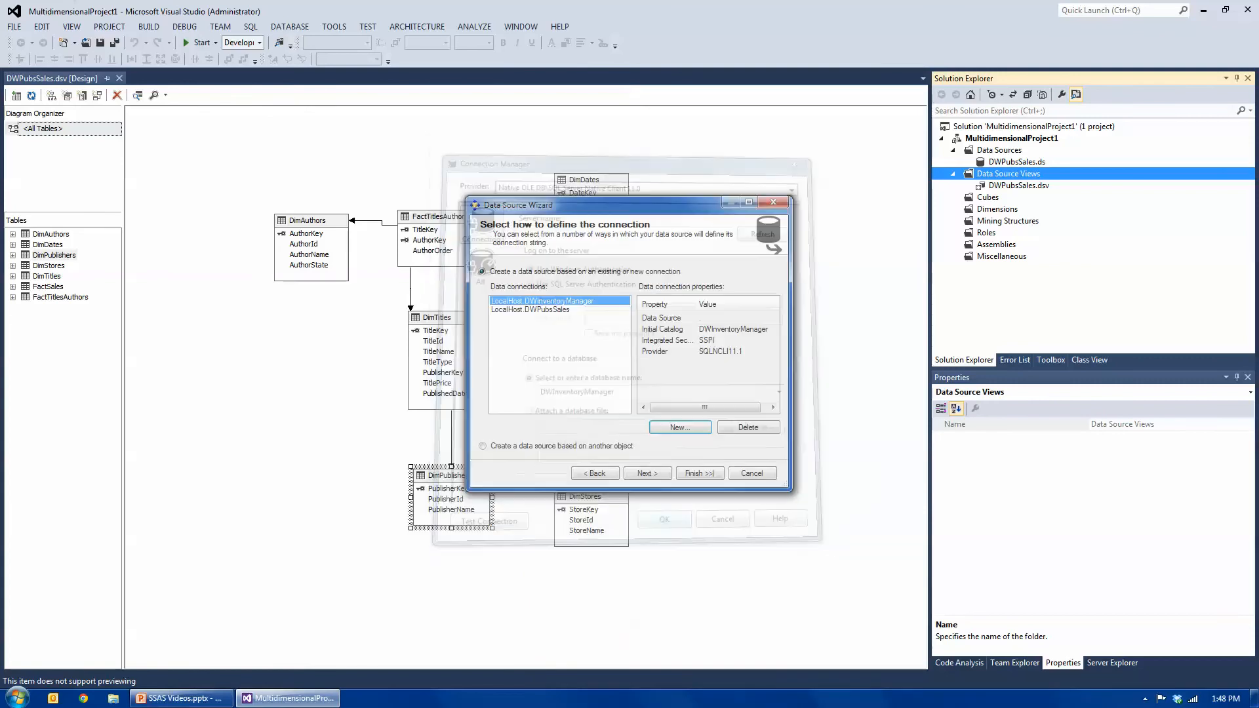
# Set the new data source's impersonation to a specific Windows account, entering its user name and password
pyautogui.click(647, 472)
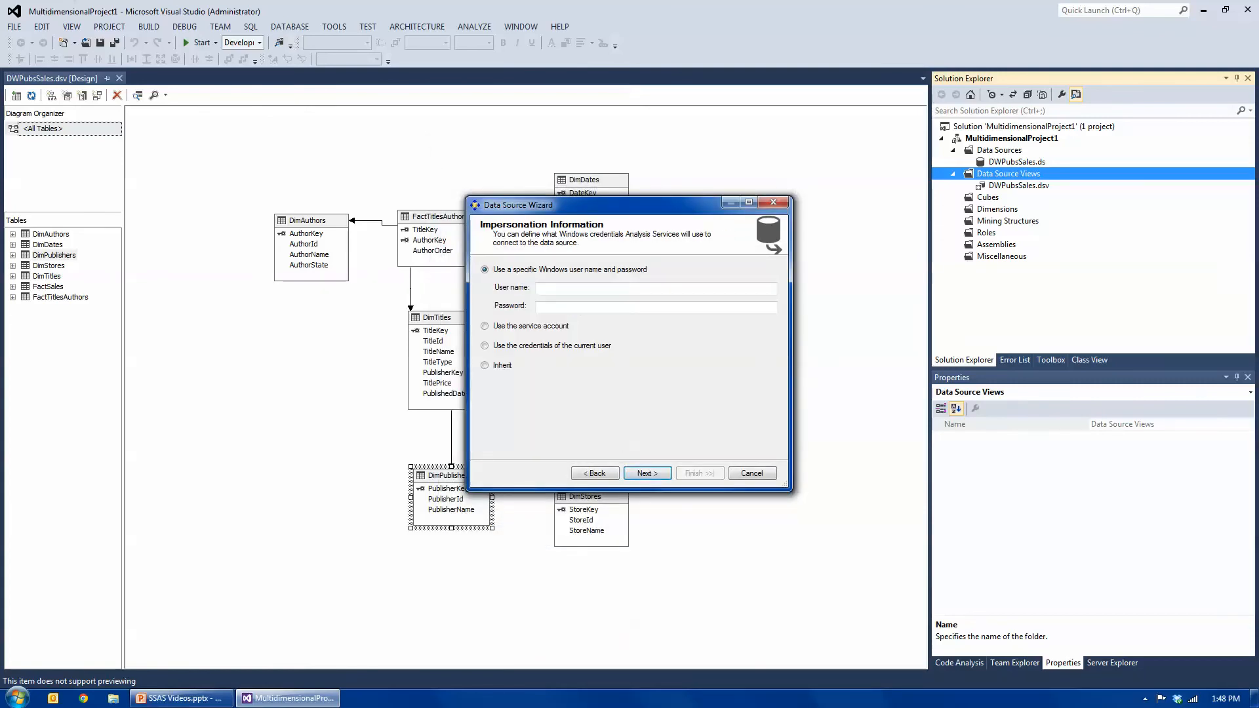
pyautogui.write('.\\Randak')
pyautogui.press('Tab')
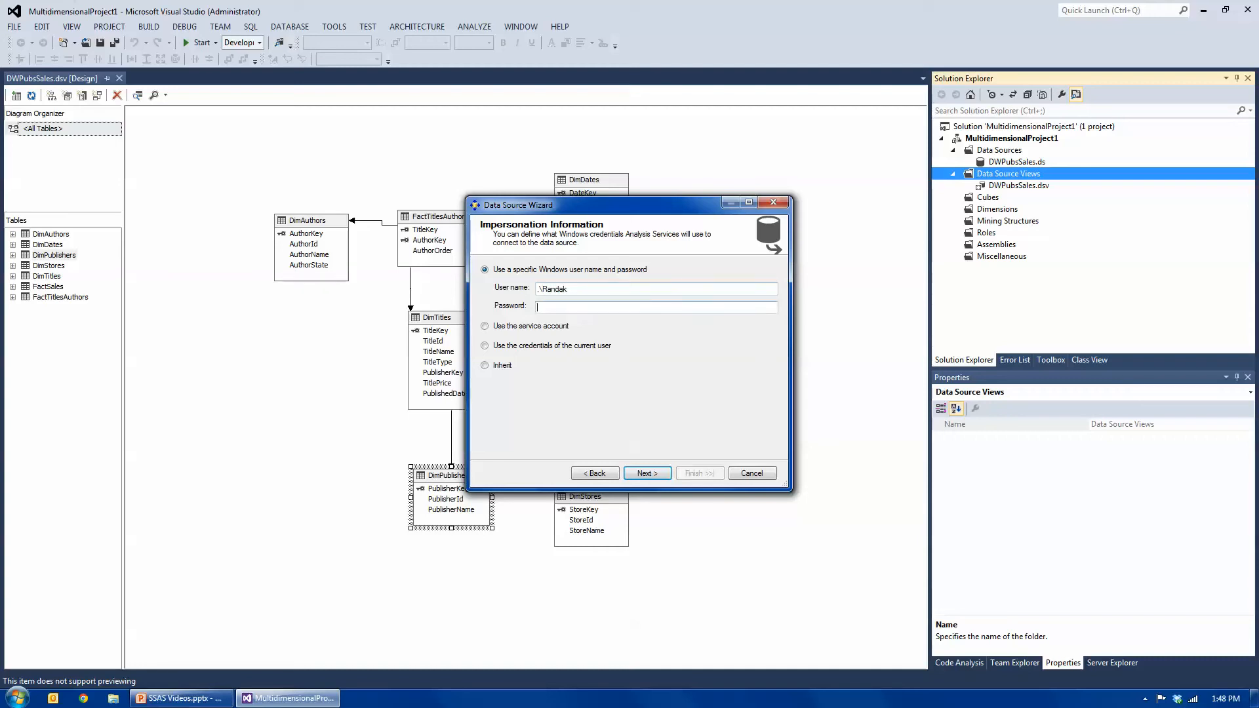
pyautogui.write('***')
pyautogui.click(569, 289)
pyautogui.press('BackSpace')
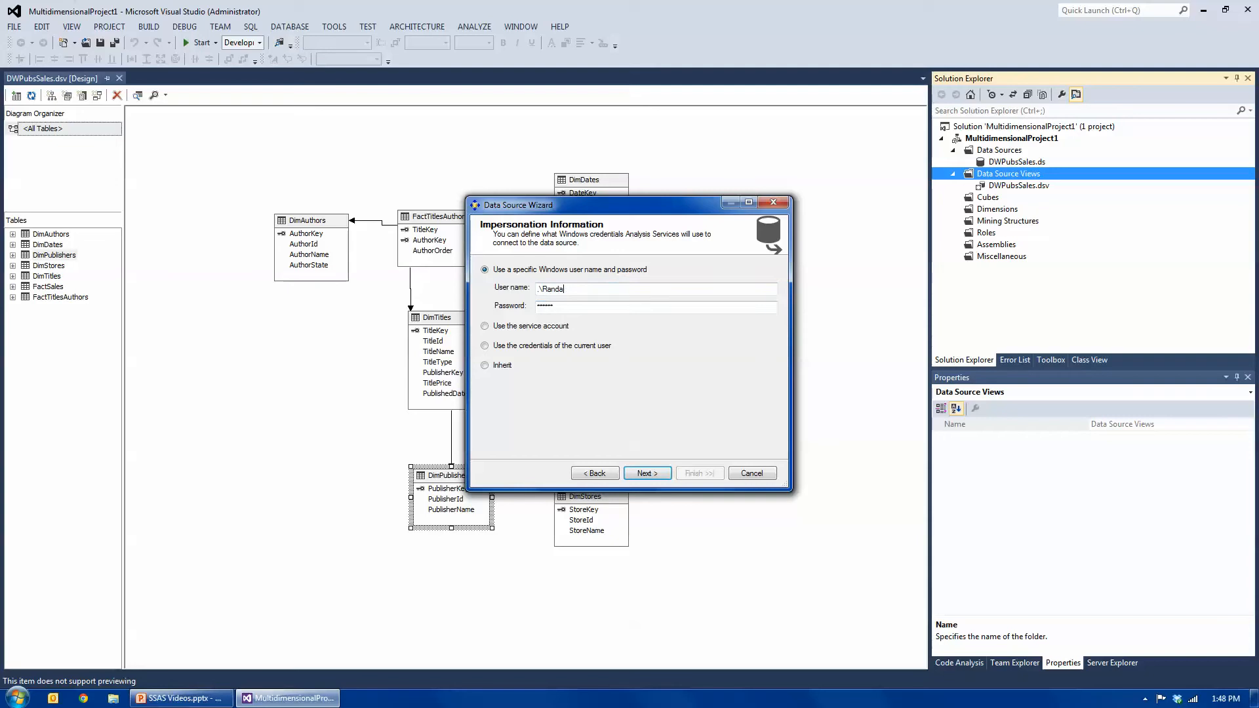
pyautogui.click(647, 474)
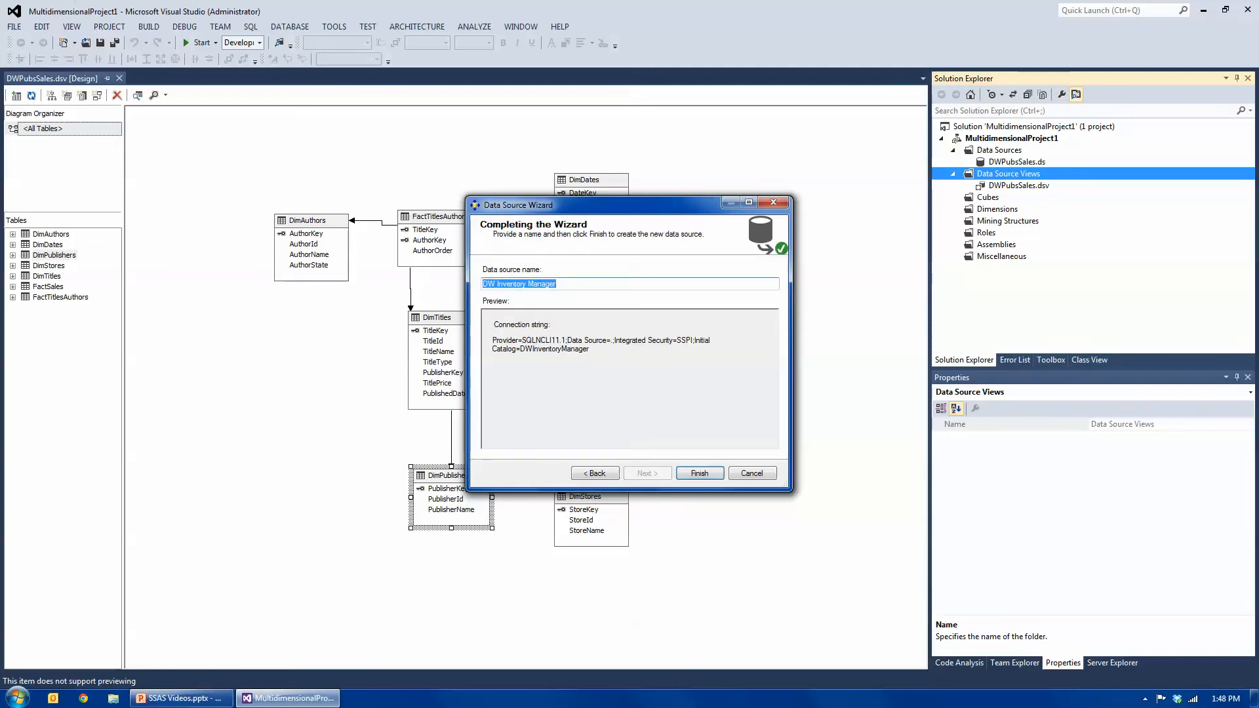
# Name the data source DWInventoryManager without spaces and create it
pyautogui.click(495, 283)
pyautogui.press('BackSpace')
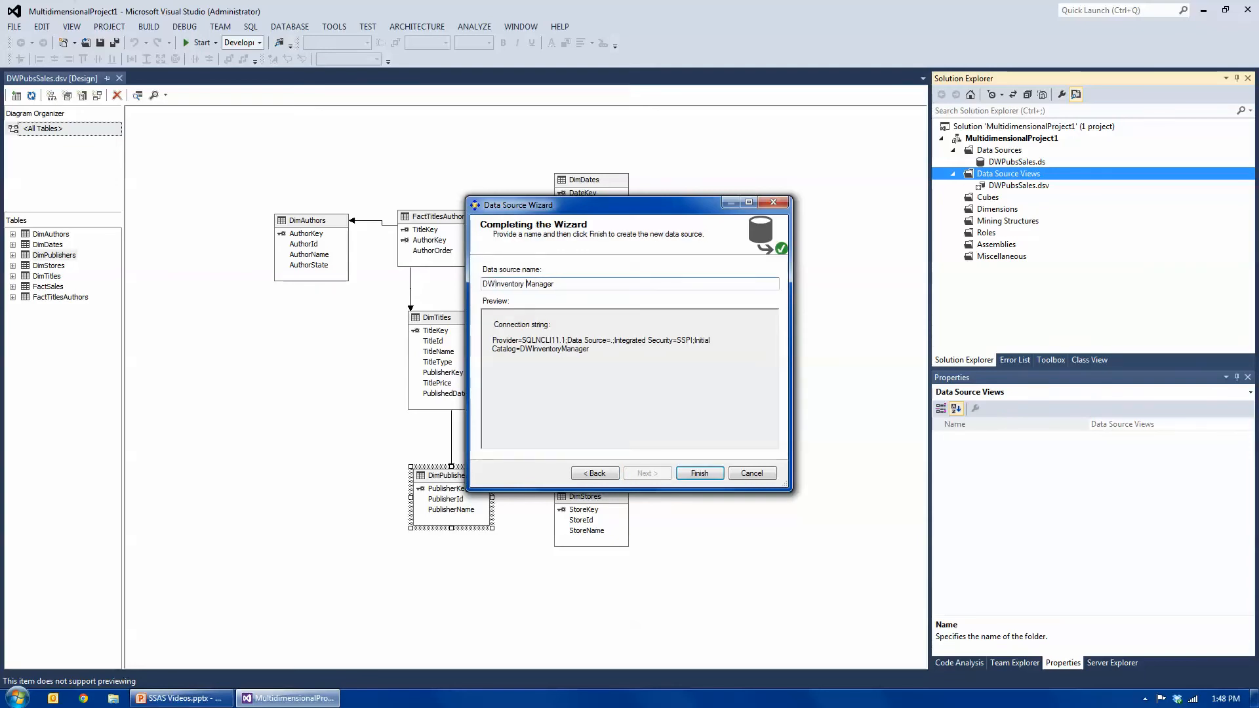
pyautogui.press('BackSpace')
pyautogui.click(699, 473)
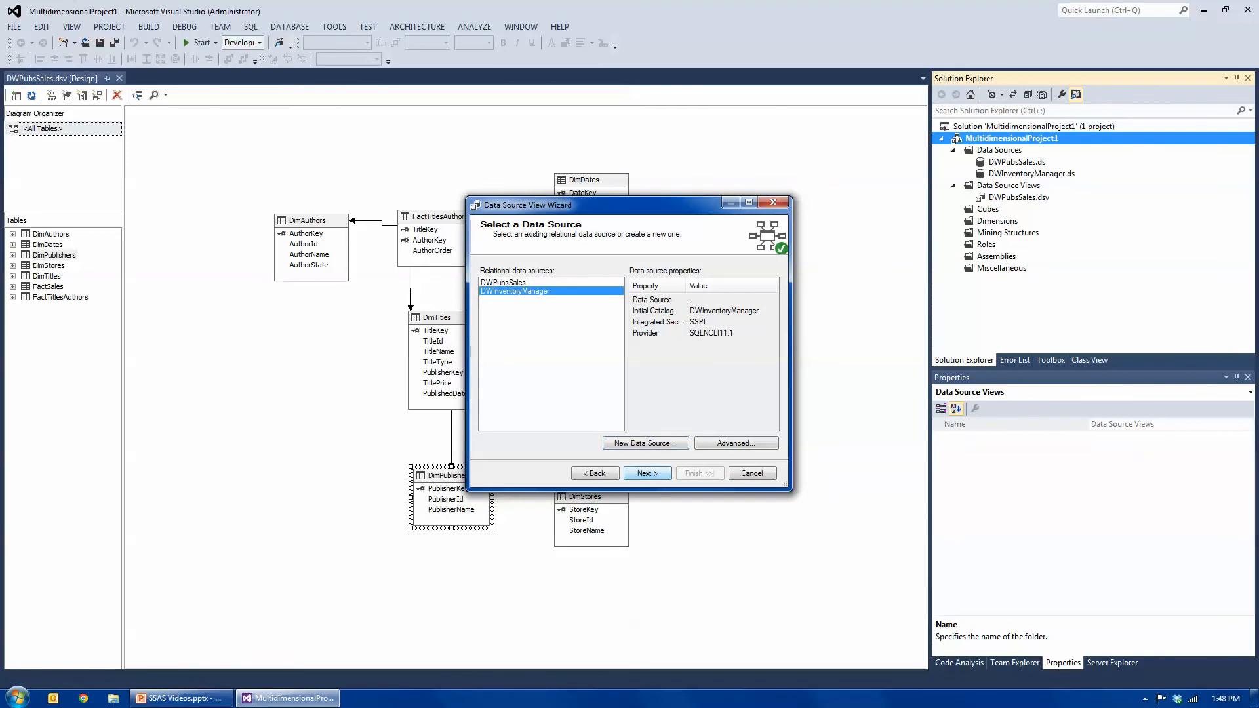
# Continue with DWInventoryManager to name matching, place the wizard clear of the diagram's tables, and study the "Same name as primary key" sample
pyautogui.press('Return')
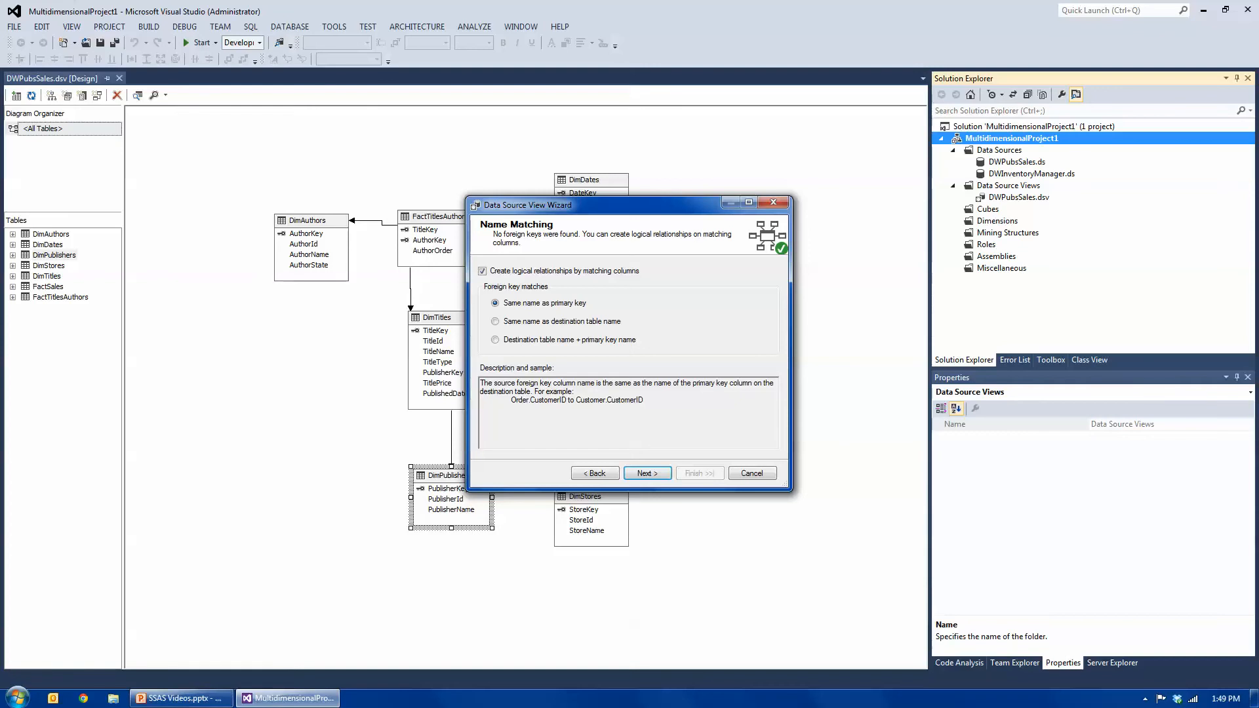
pyautogui.moveTo(622, 205); pyautogui.dragTo(794, 287)
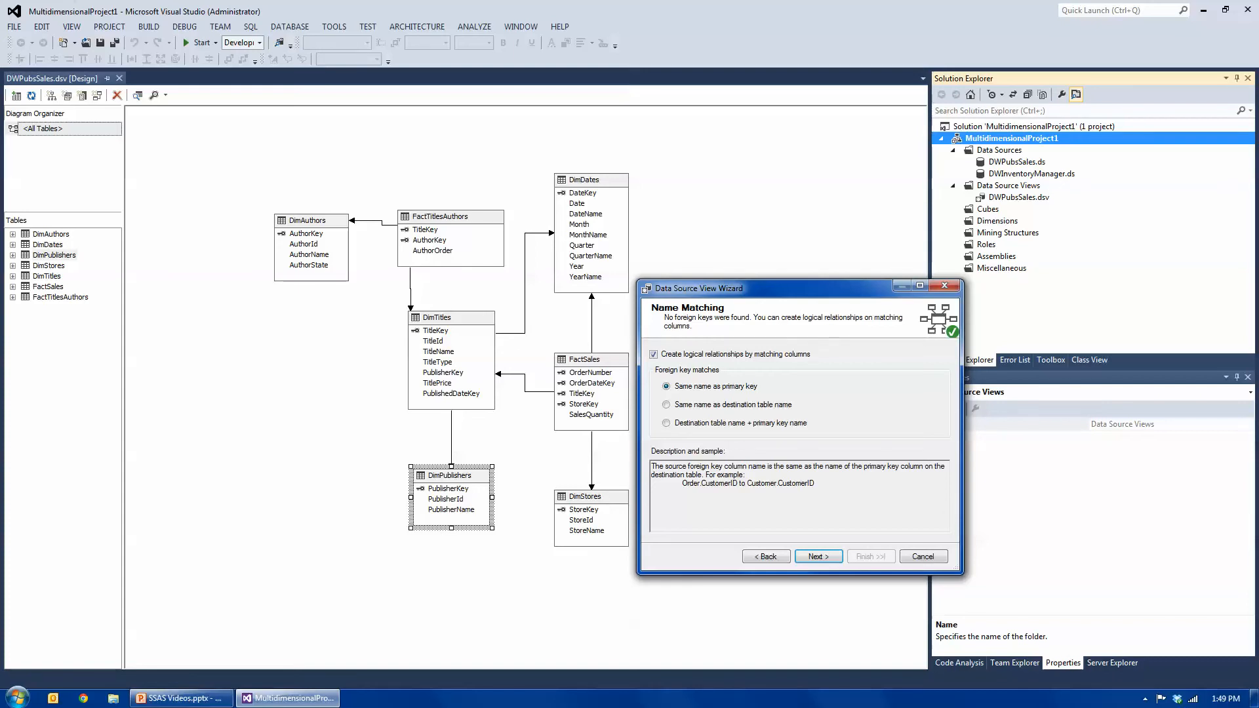
pyautogui.moveTo(799, 288); pyautogui.dragTo(808, 188)
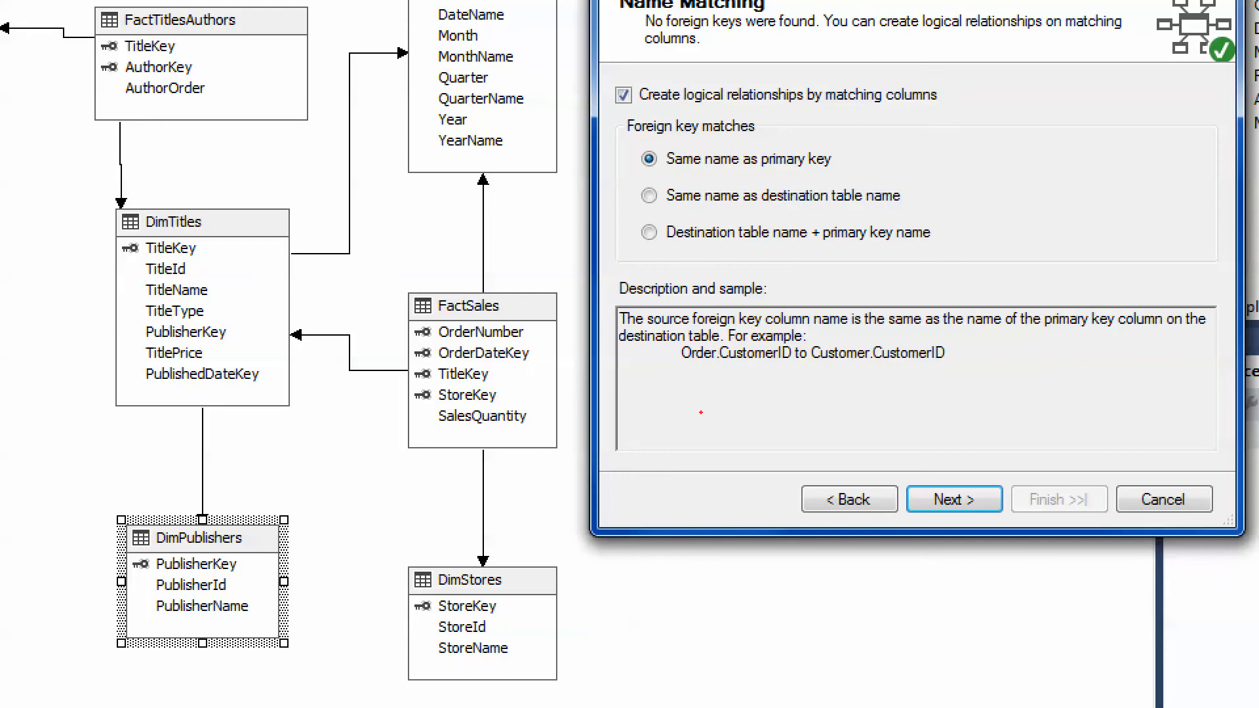
pyautogui.moveTo(675, 371); pyautogui.dragTo(957, 375)
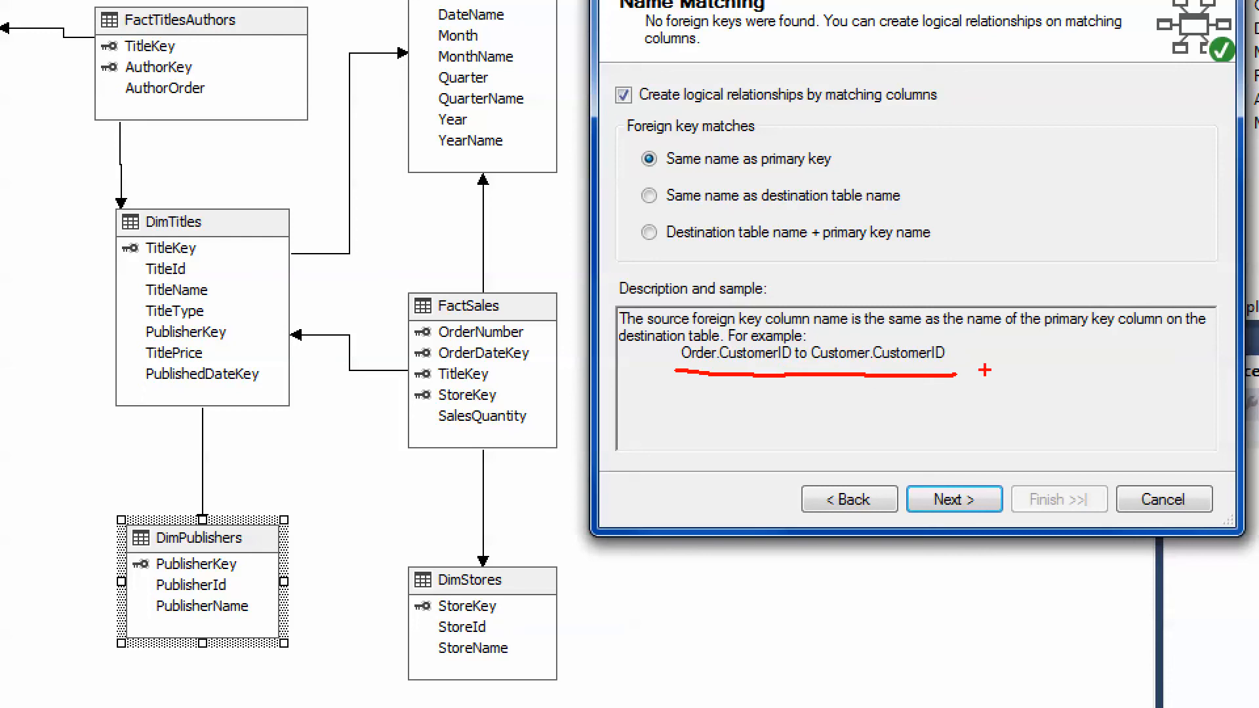
pyautogui.press('Escape')
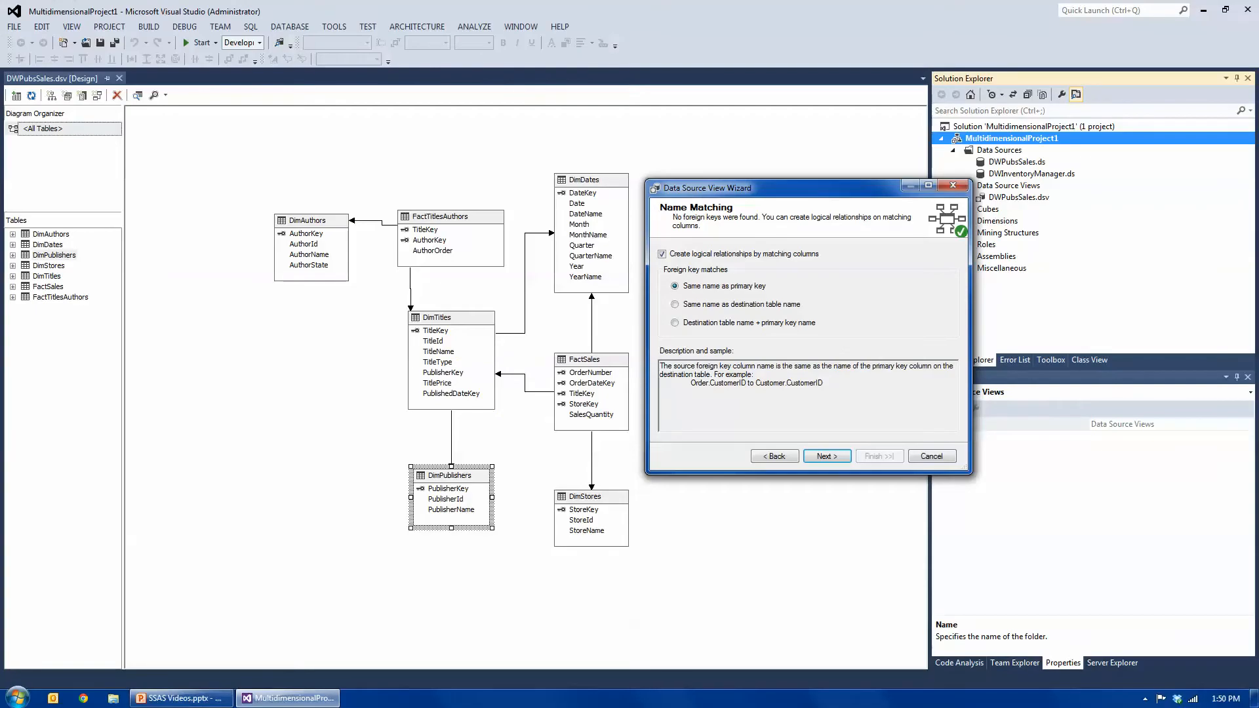
# Compare the samples for matching by destination table name and by destination table name plus primary key name, and return to "Same name as primary key"
pyautogui.click(675, 305)
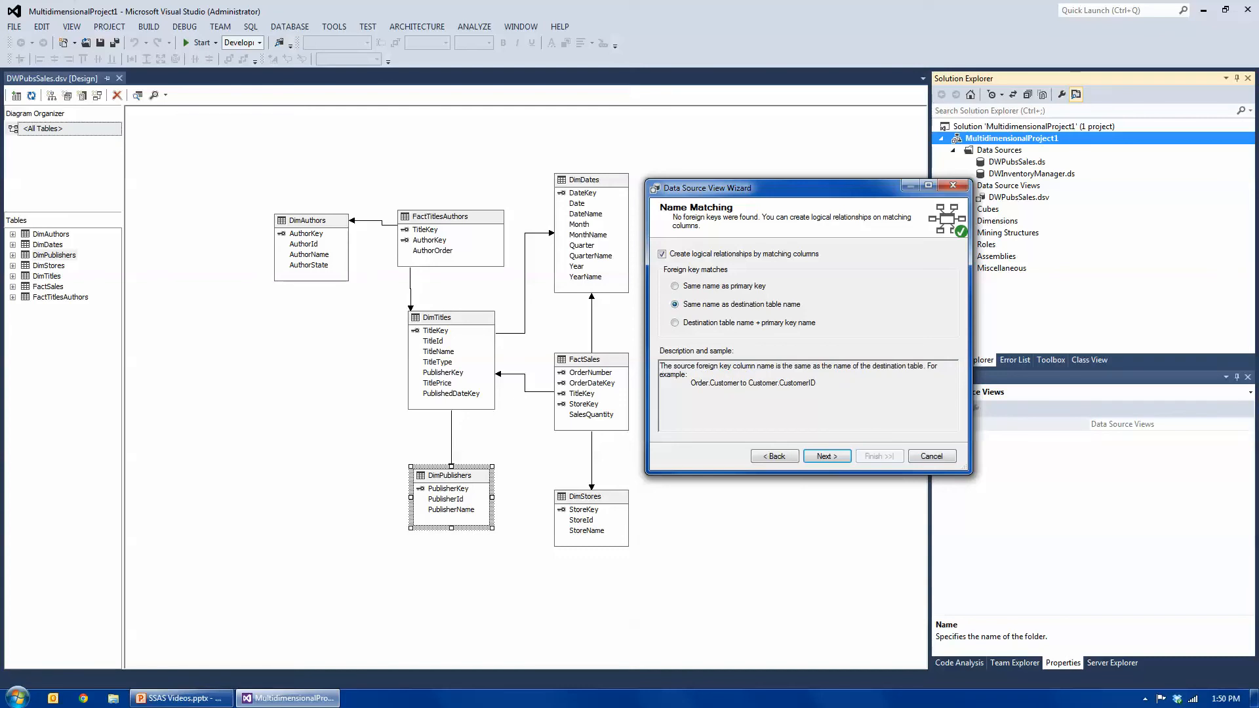
pyautogui.moveTo(708, 383); pyautogui.dragTo(742, 383)
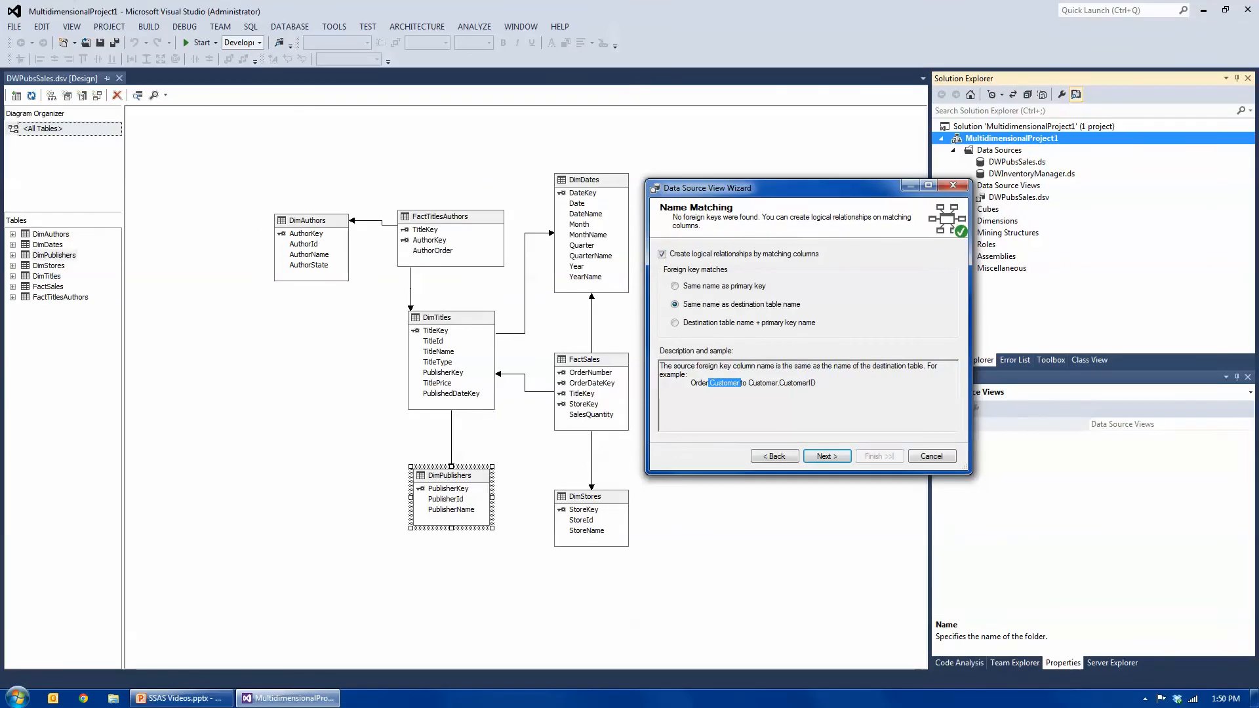
pyautogui.click(674, 323)
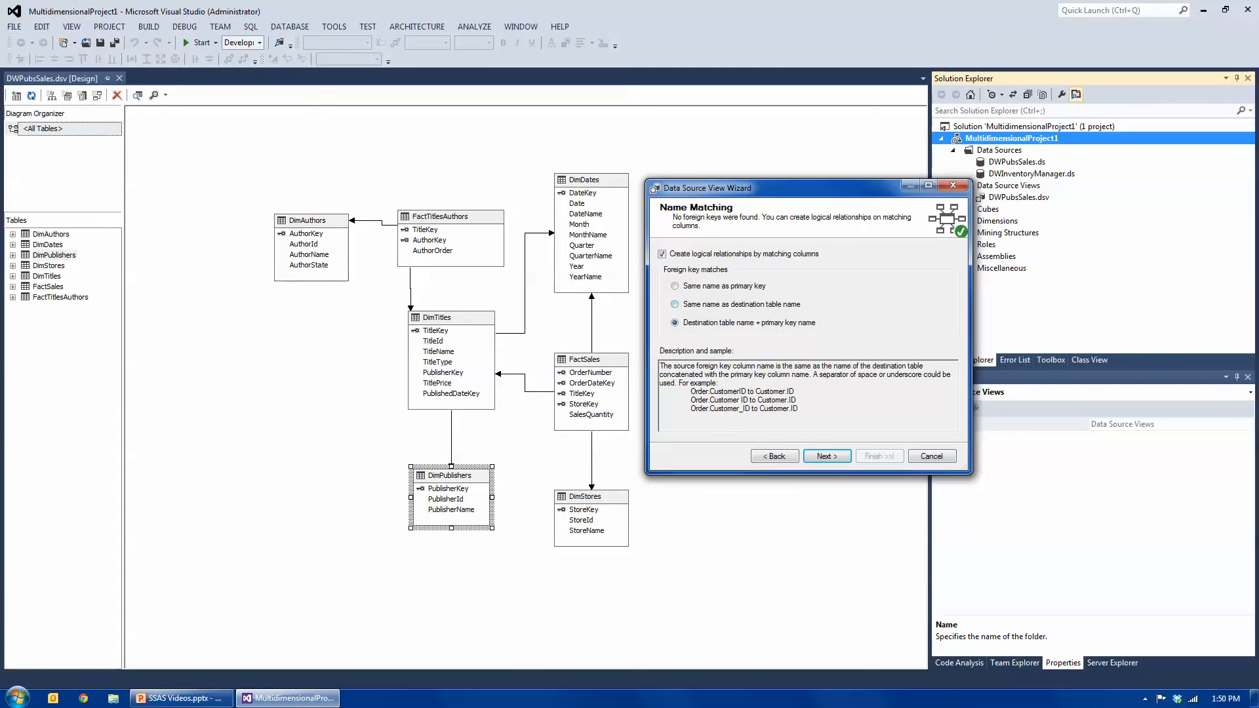
pyautogui.click(674, 286)
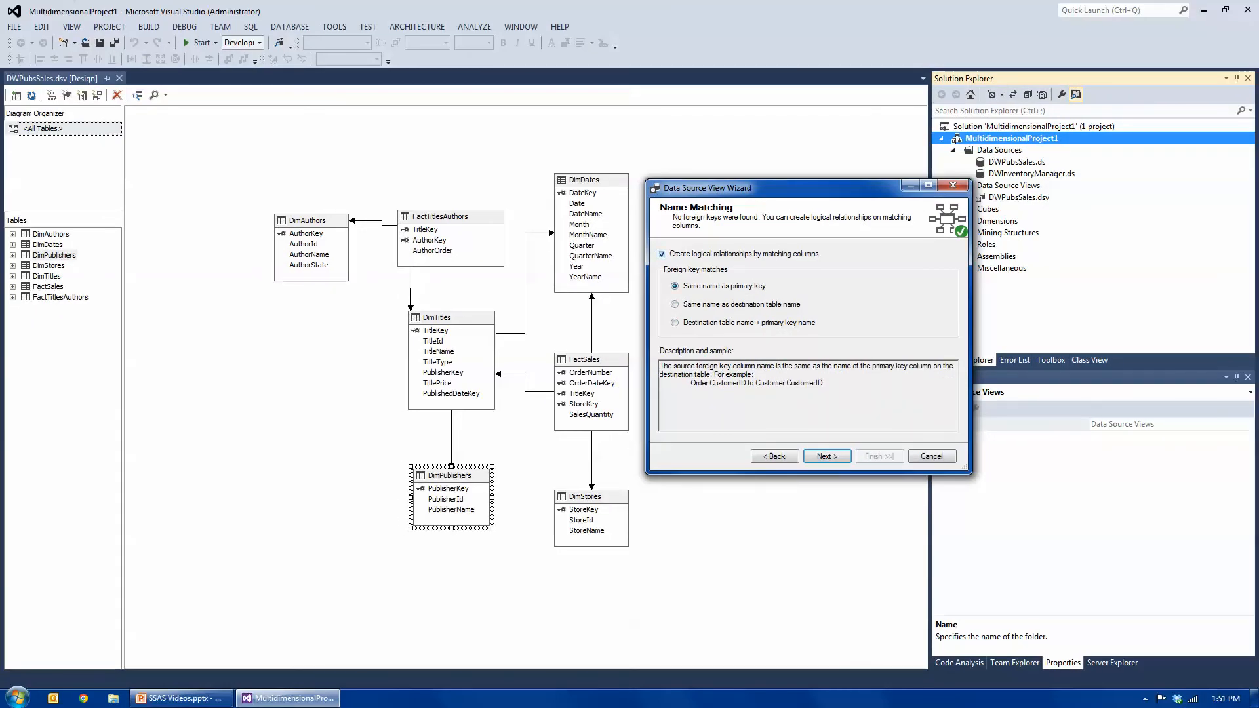
# Turn off creating logical relationships by matching columns, and include the DimProducts and FactInventories tables in the data source view
pyautogui.click(662, 253)
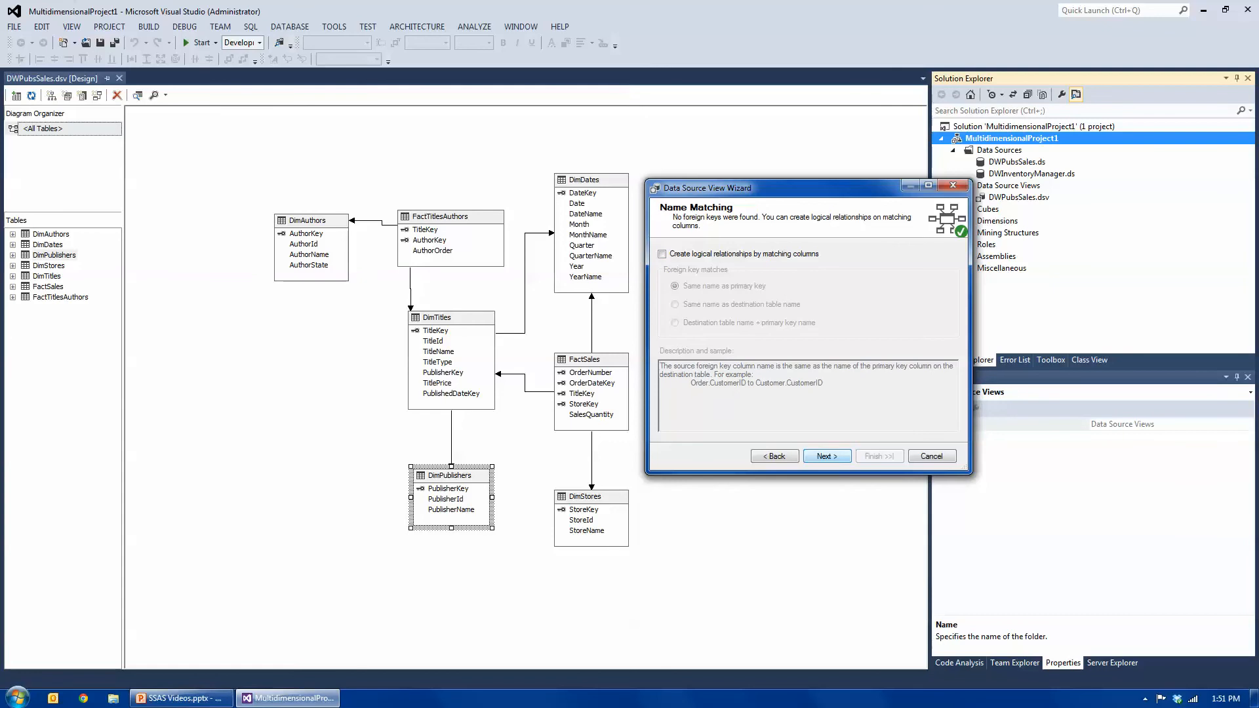
pyautogui.click(827, 456)
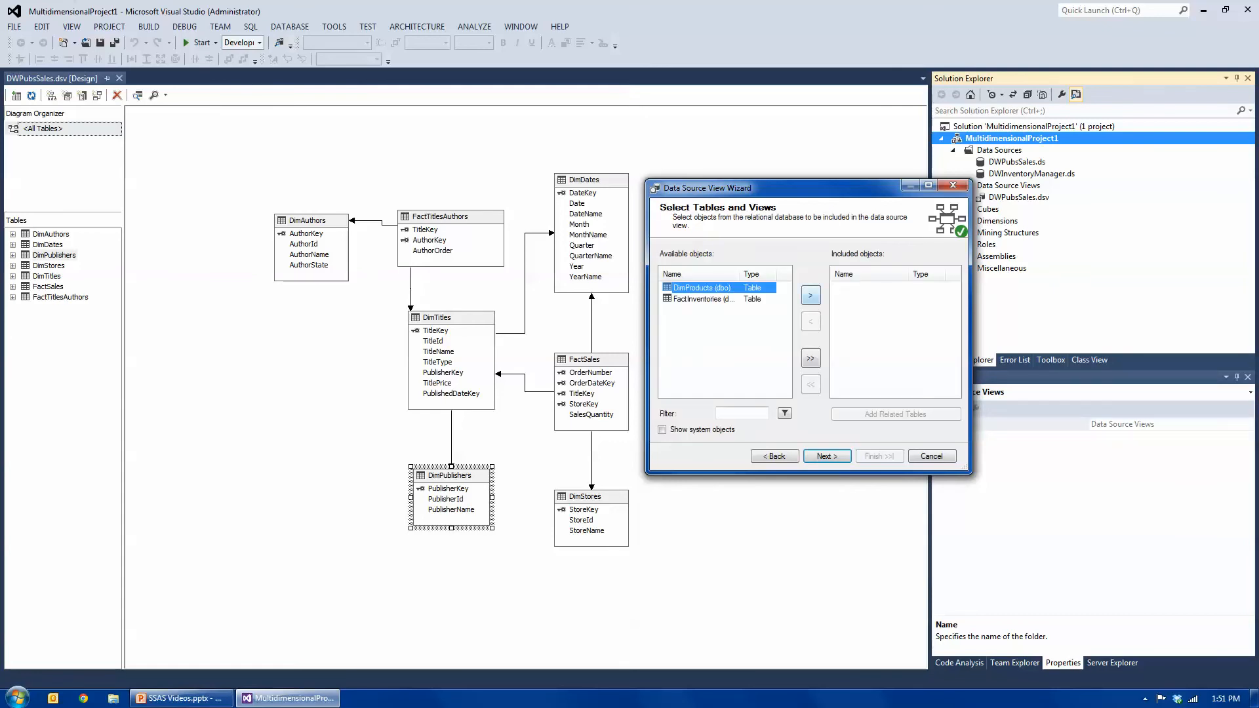
pyautogui.click(811, 295)
pyautogui.click(810, 295)
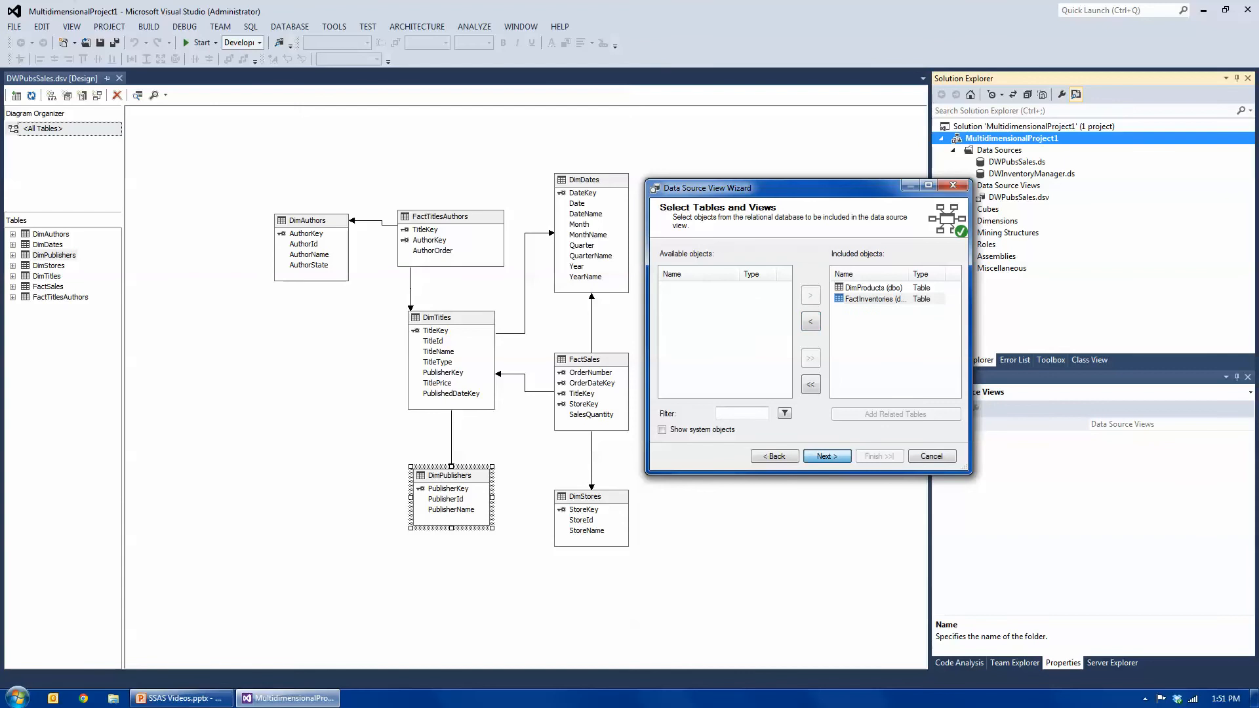
# Name the data source view DWInventoryManager without spaces and create it
pyautogui.click(826, 455)
pyautogui.click(675, 267)
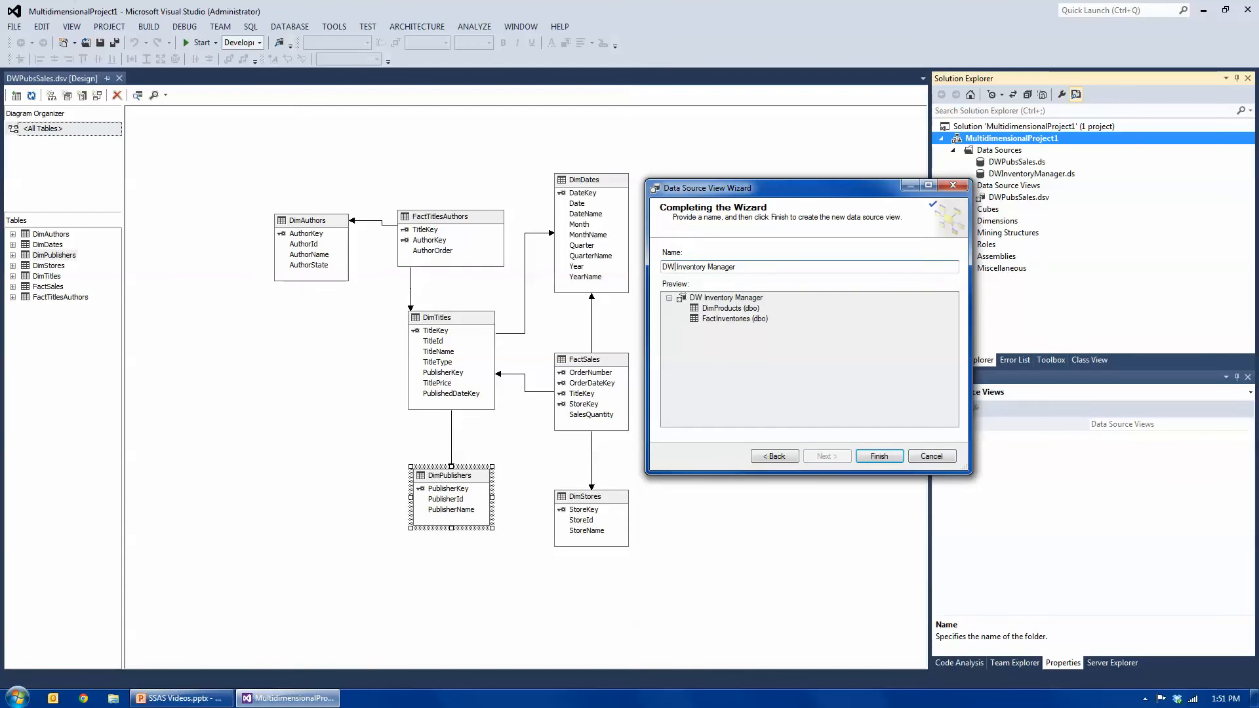
pyautogui.press('BackSpace')
pyautogui.click(705, 267)
pyautogui.press('BackSpace')
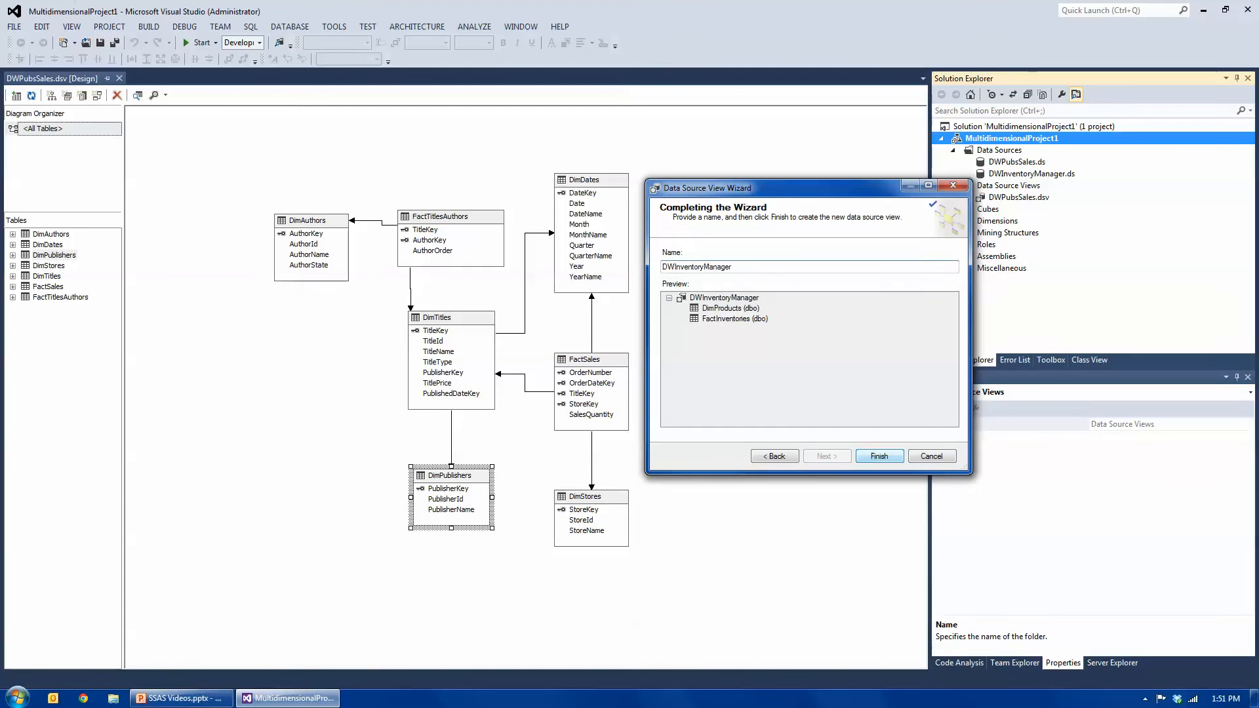
pyautogui.click(879, 456)
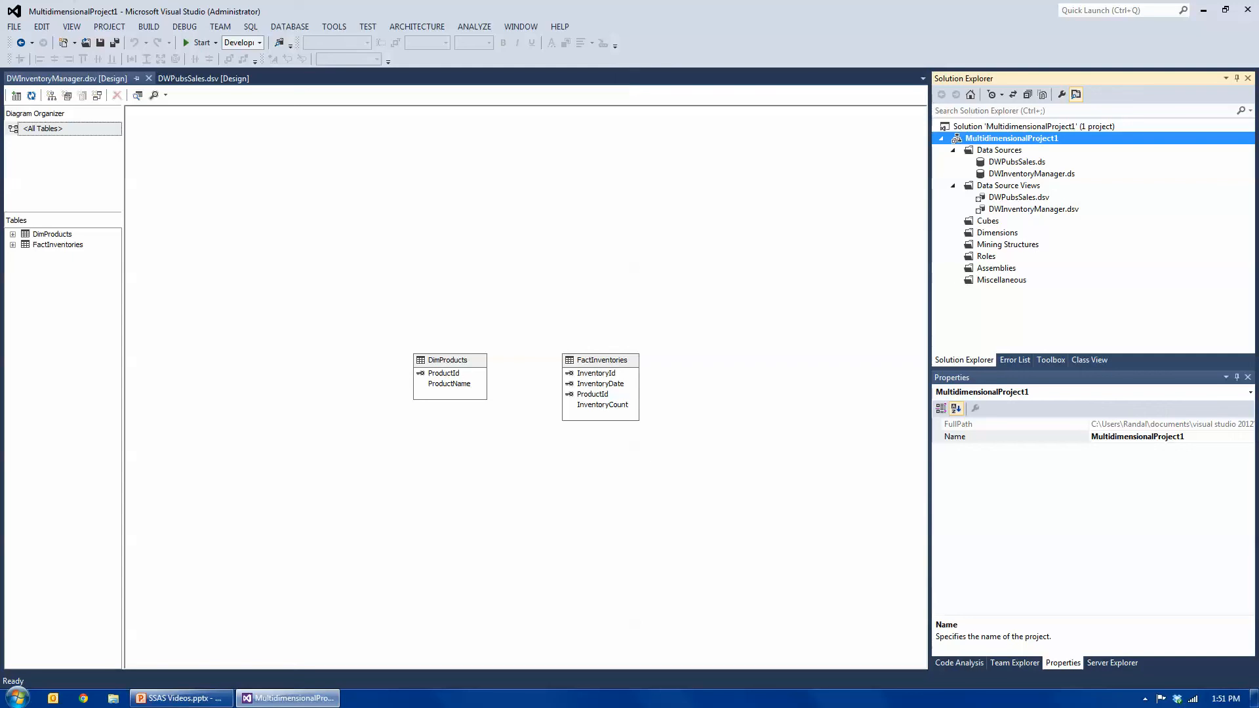
# Save the DWInventoryManager data source view and build the solution
pyautogui.click(100, 43)
pyautogui.click(148, 27)
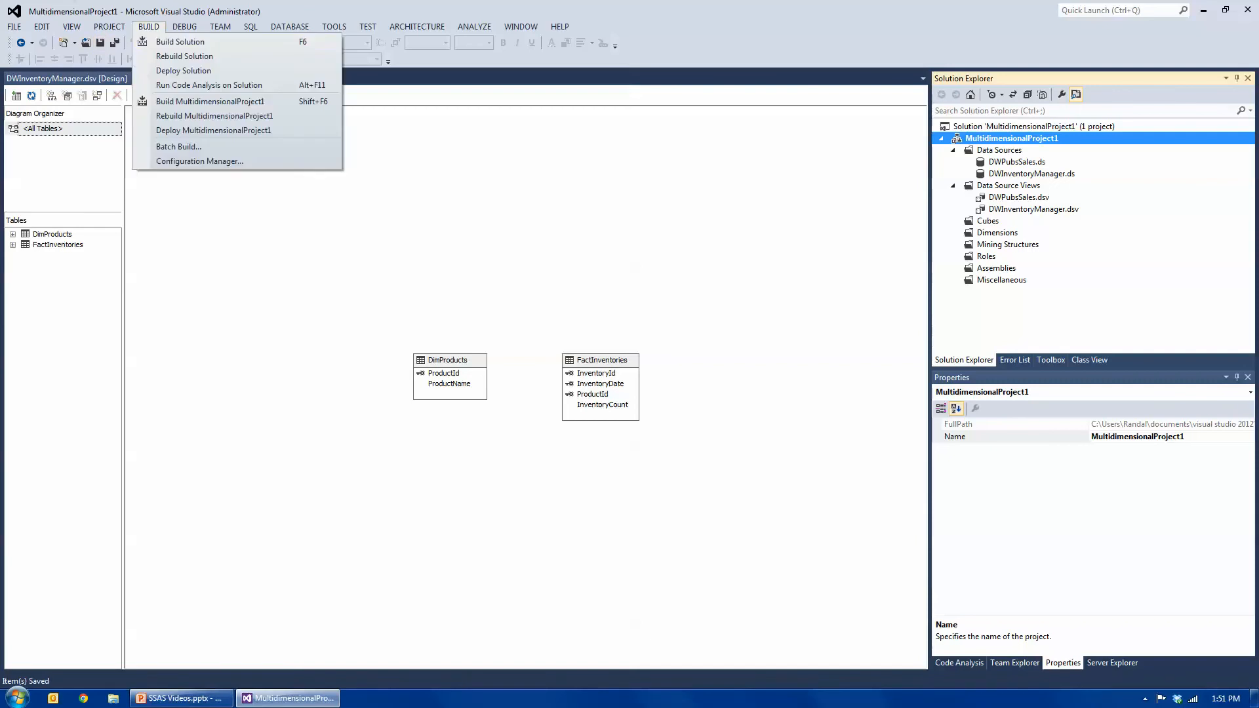
pyautogui.click(180, 41)
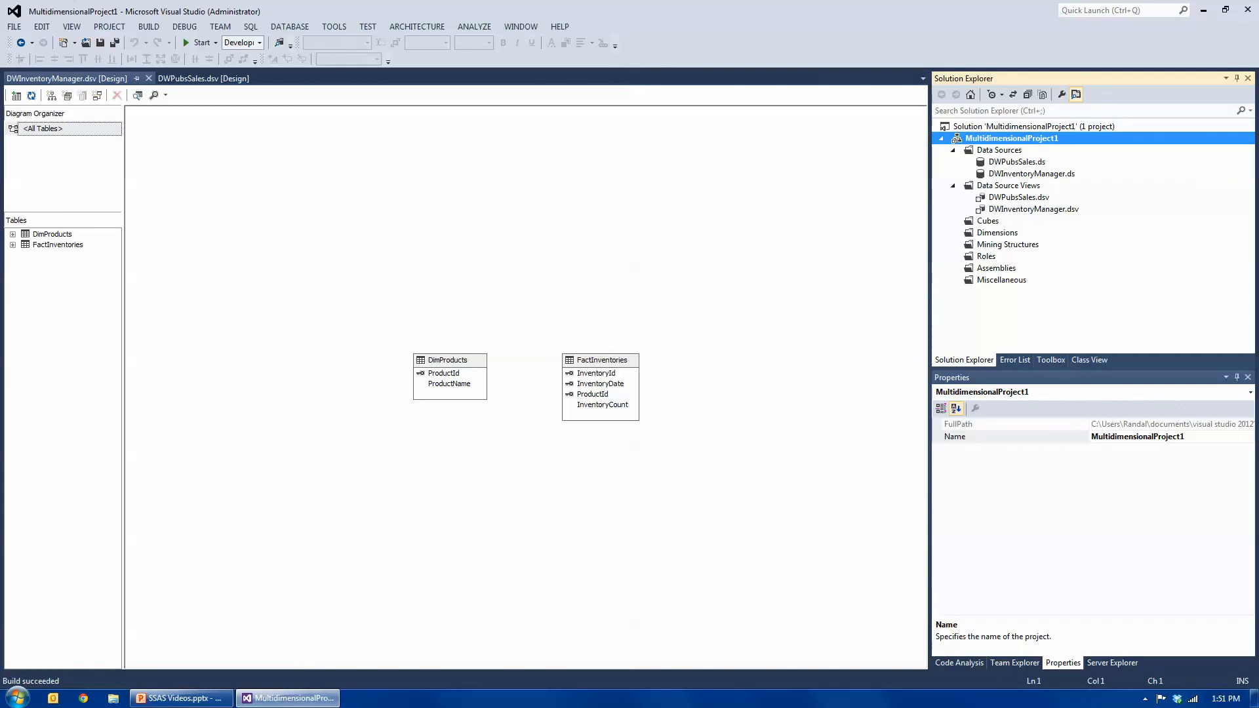
# Create a relationship from ProductId in FactInventories to ProductId in DimProducts, and check which commands the relationship line offers
pyautogui.click(592, 394)
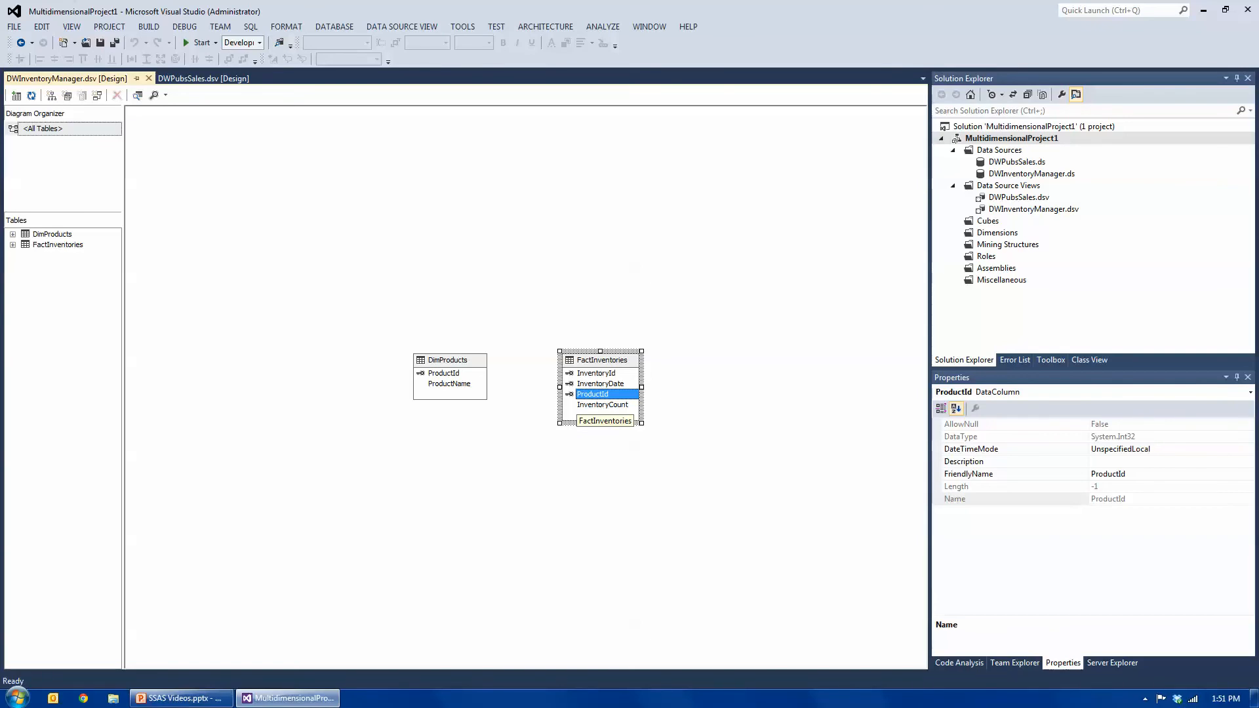
pyautogui.moveTo(581, 396); pyautogui.dragTo(447, 374)
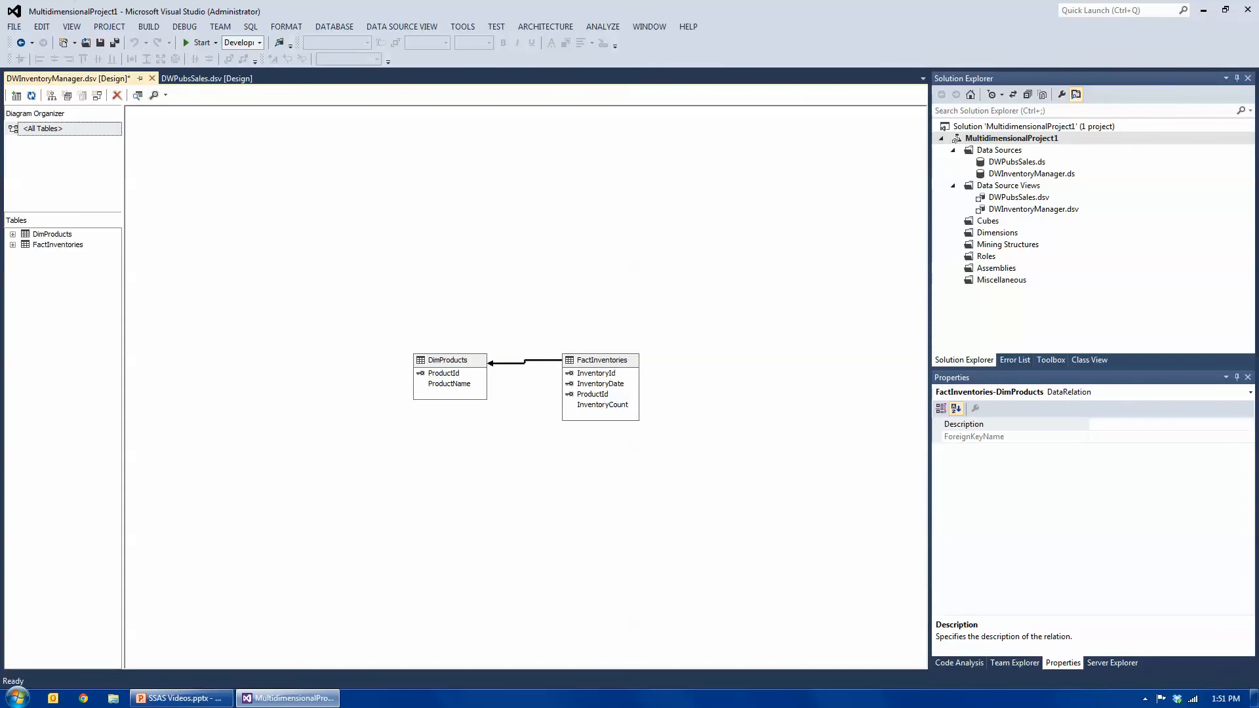
pyautogui.rightClick(538, 361)
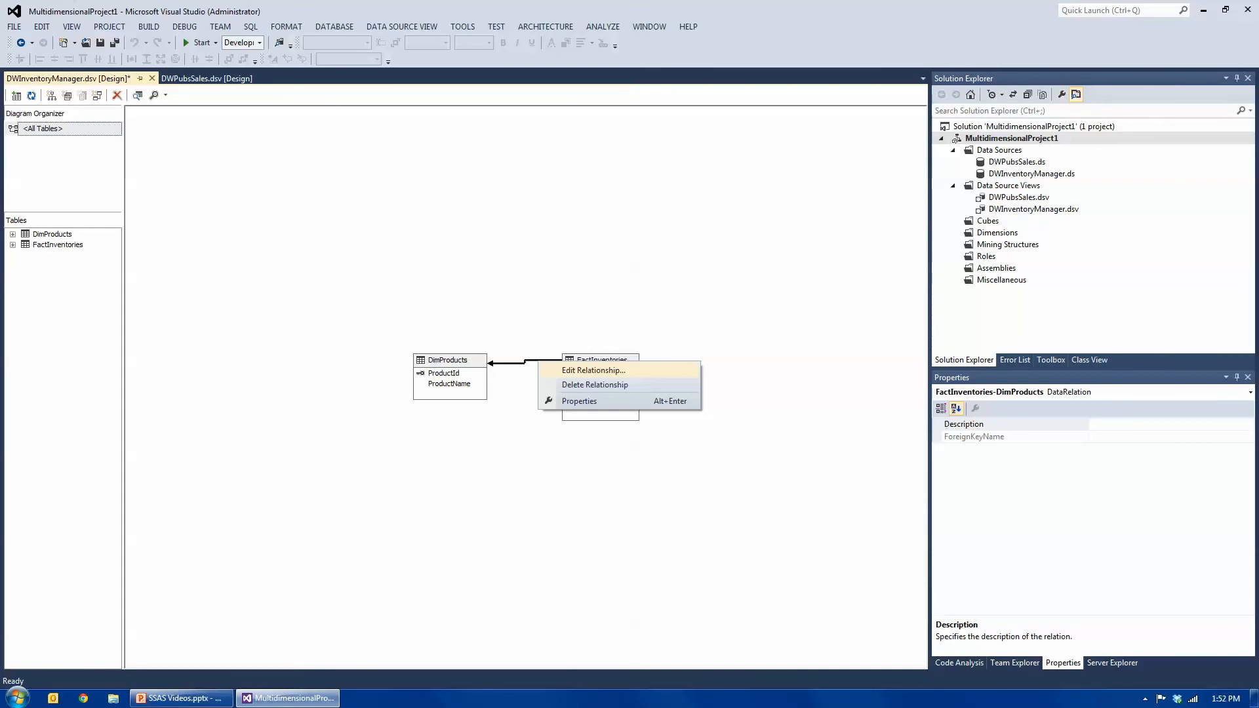
pyautogui.click(384, 332)
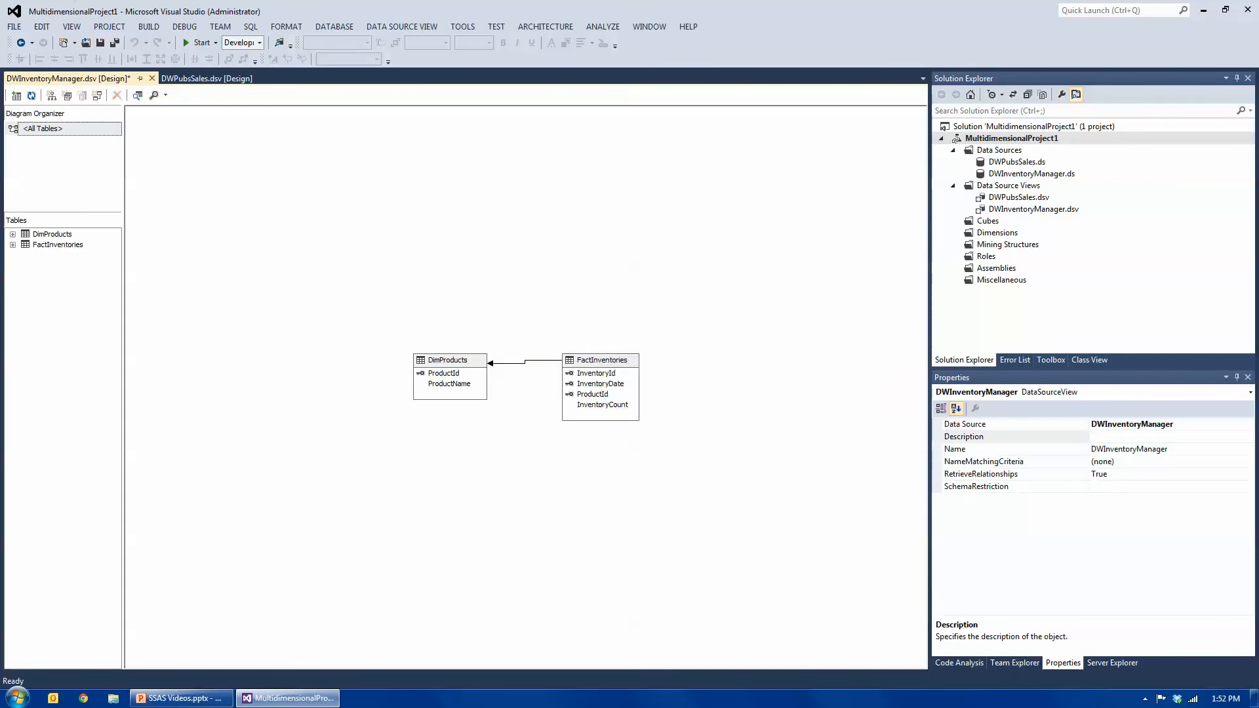
# Explore the data in the DimProducts table and close the data view
pyautogui.moveTo(384, 332); pyautogui.dragTo(712, 434)
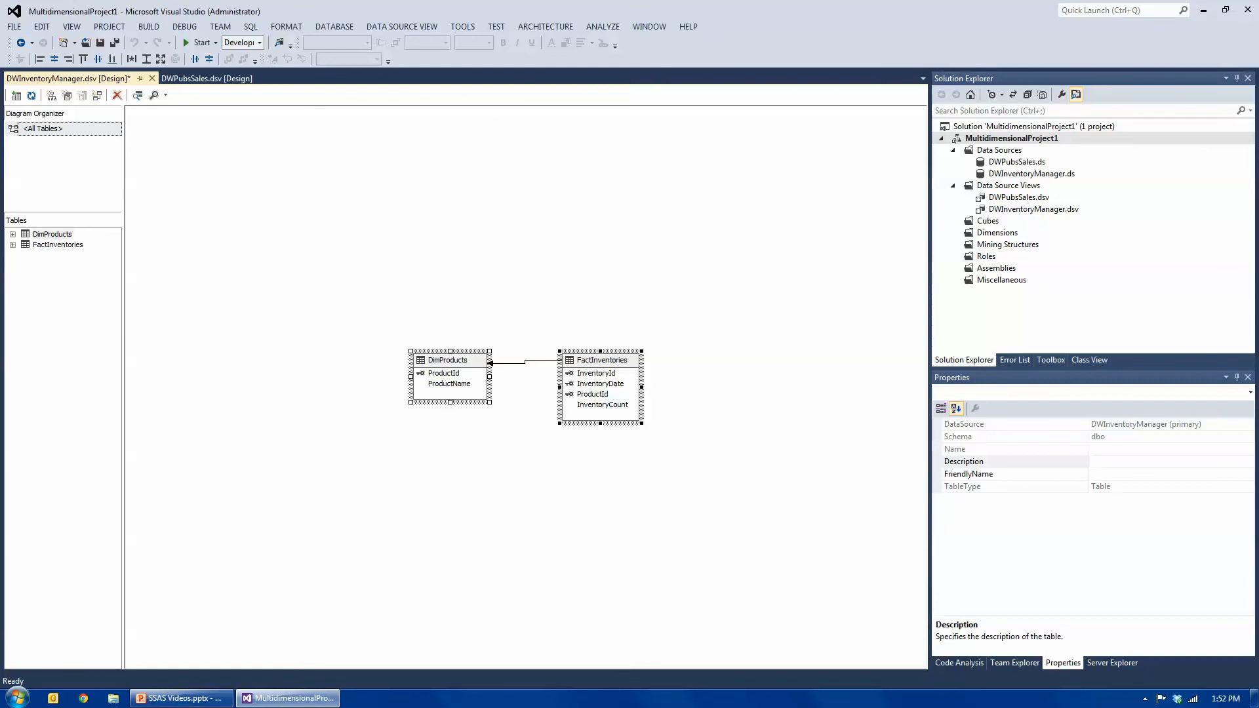
pyautogui.rightClick(446, 362)
pyautogui.click(527, 295)
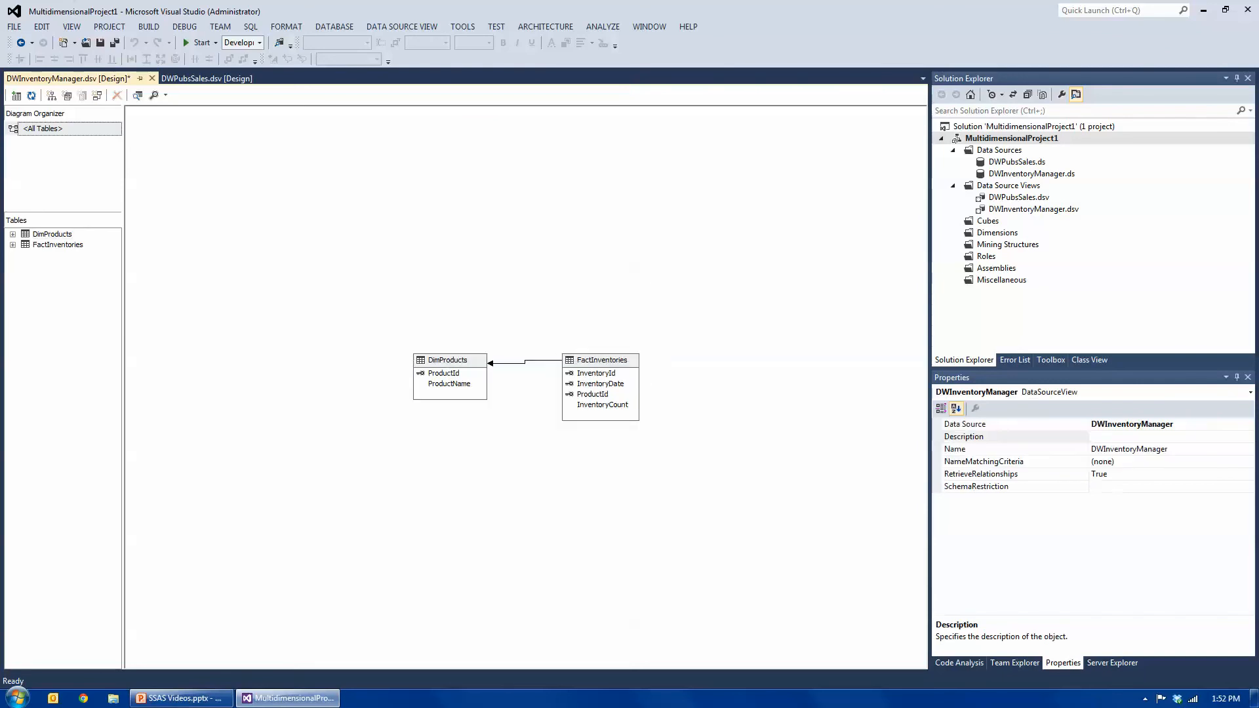
pyautogui.rightClick(473, 361)
pyautogui.click(505, 427)
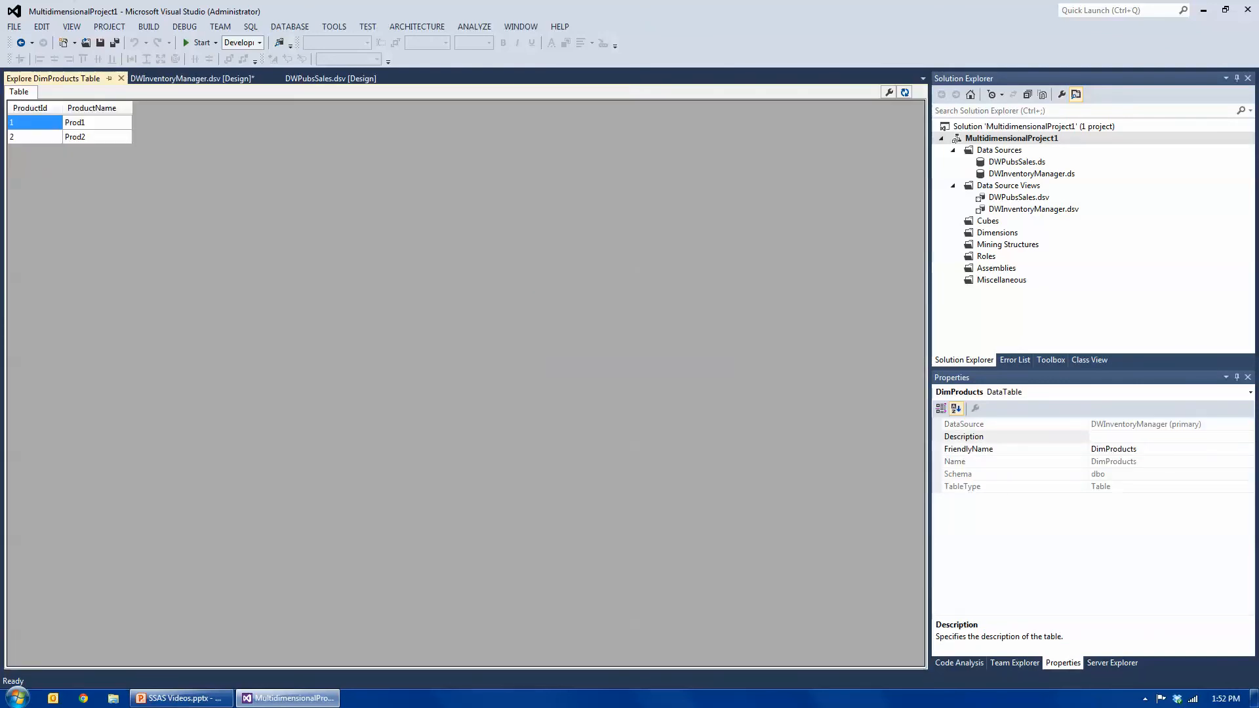
pyautogui.click(121, 78)
# Explore the data in the FactInventories table, close it, and save the DWInventoryManager data source view
pyautogui.rightClick(609, 361)
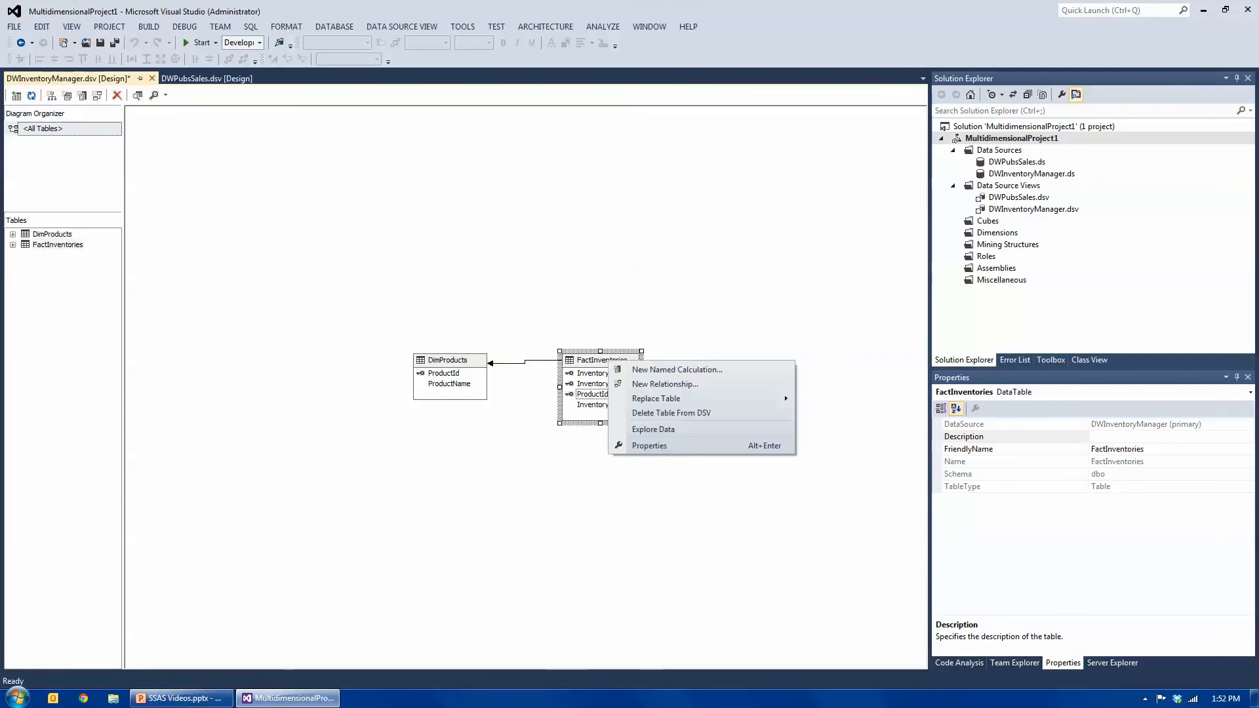
pyautogui.click(653, 429)
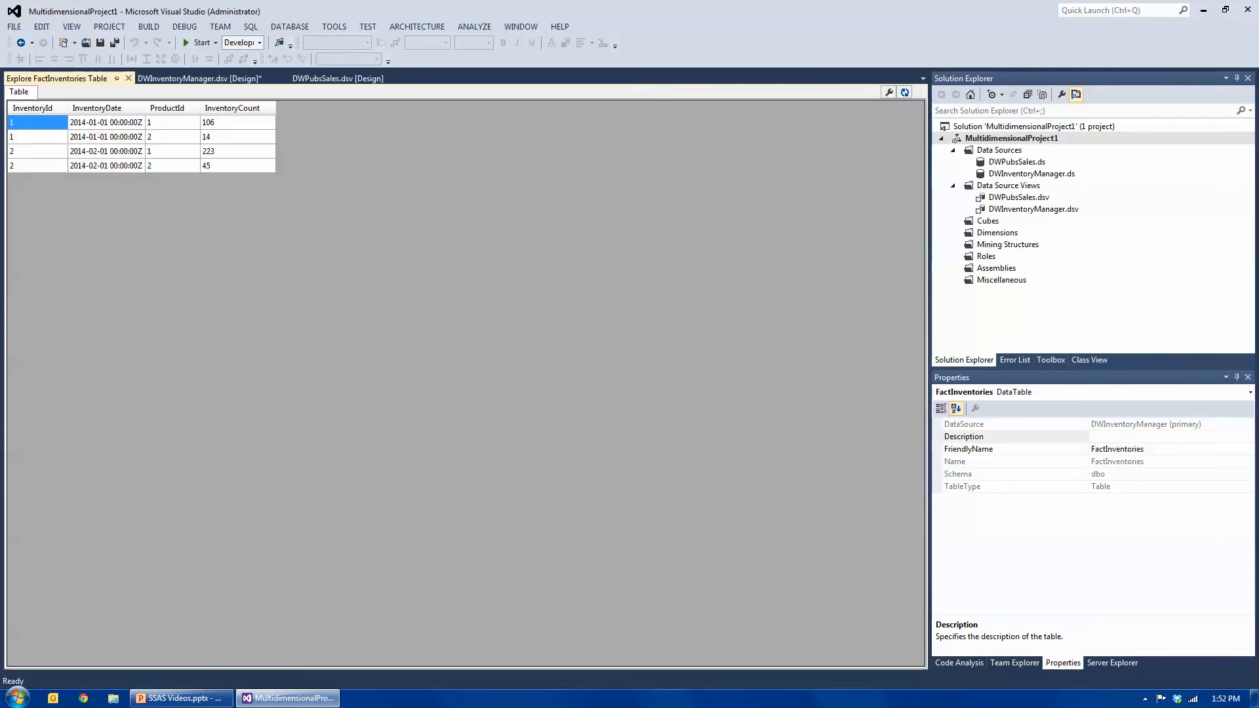
pyautogui.click(128, 78)
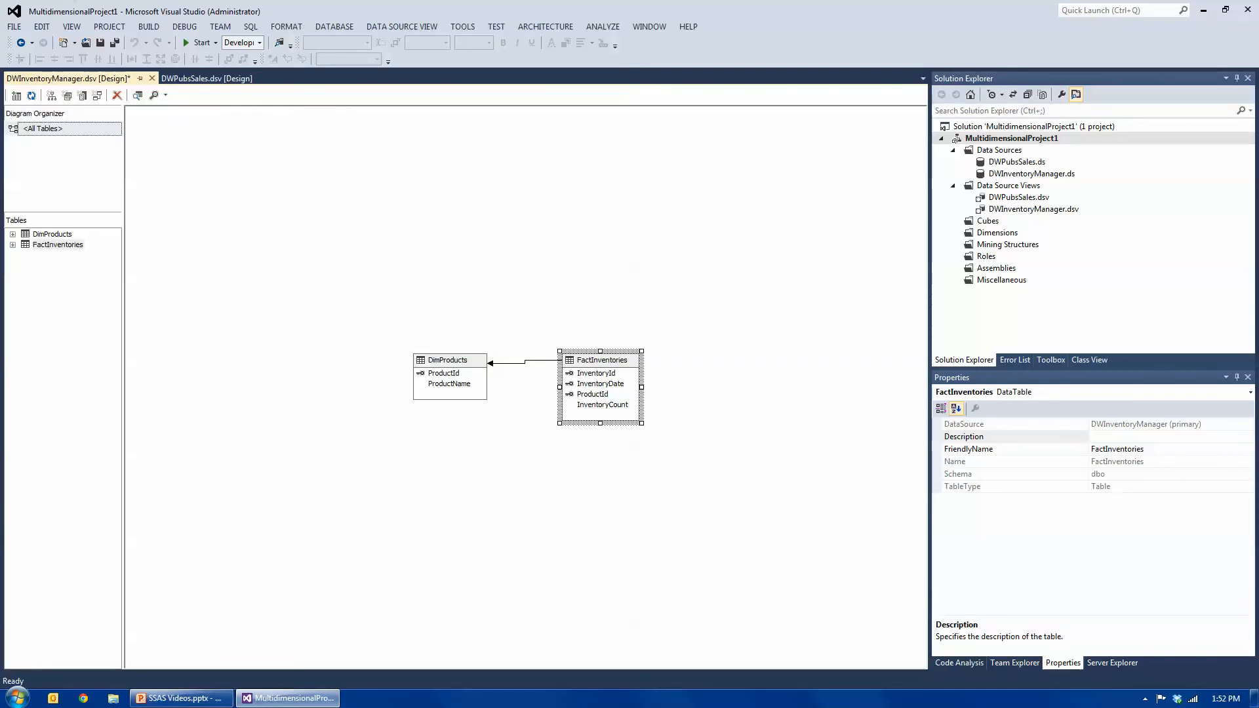
pyautogui.click(99, 42)
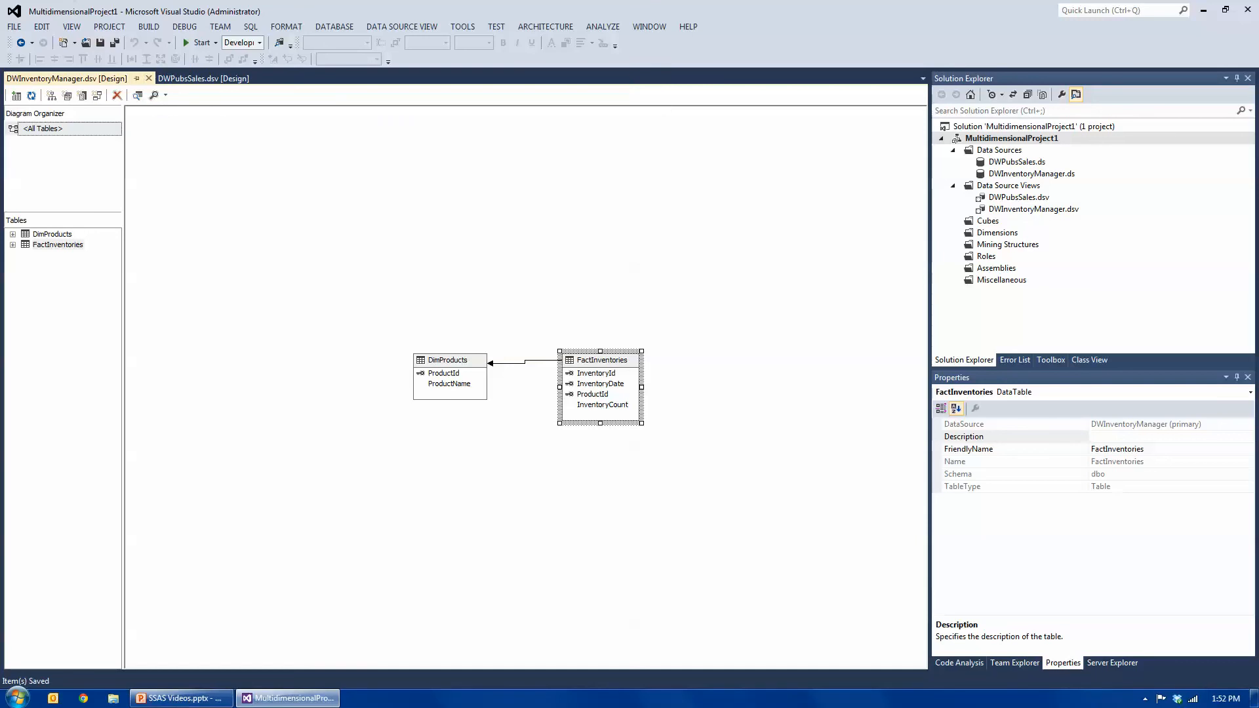
# Start a new data source with a new connection to the local server "." and the pubs database, using Windows Authentication
pyautogui.rightClick(999, 150)
pyautogui.click(1062, 165)
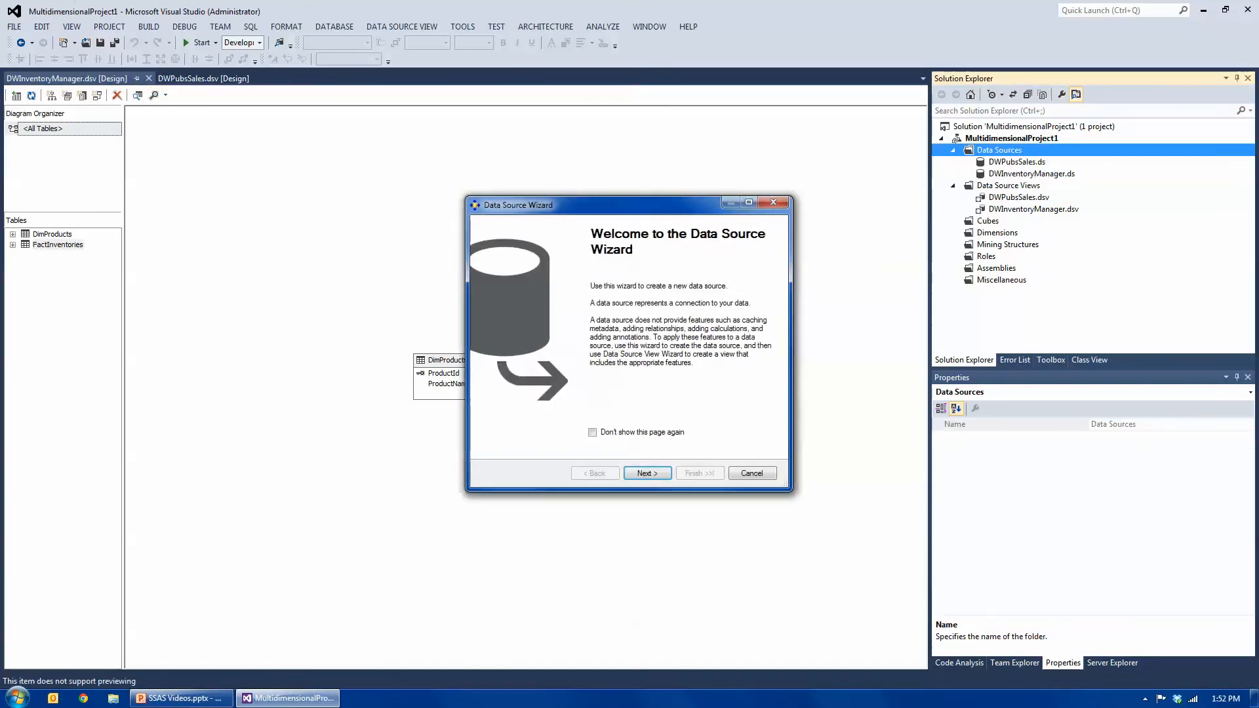
pyautogui.click(647, 473)
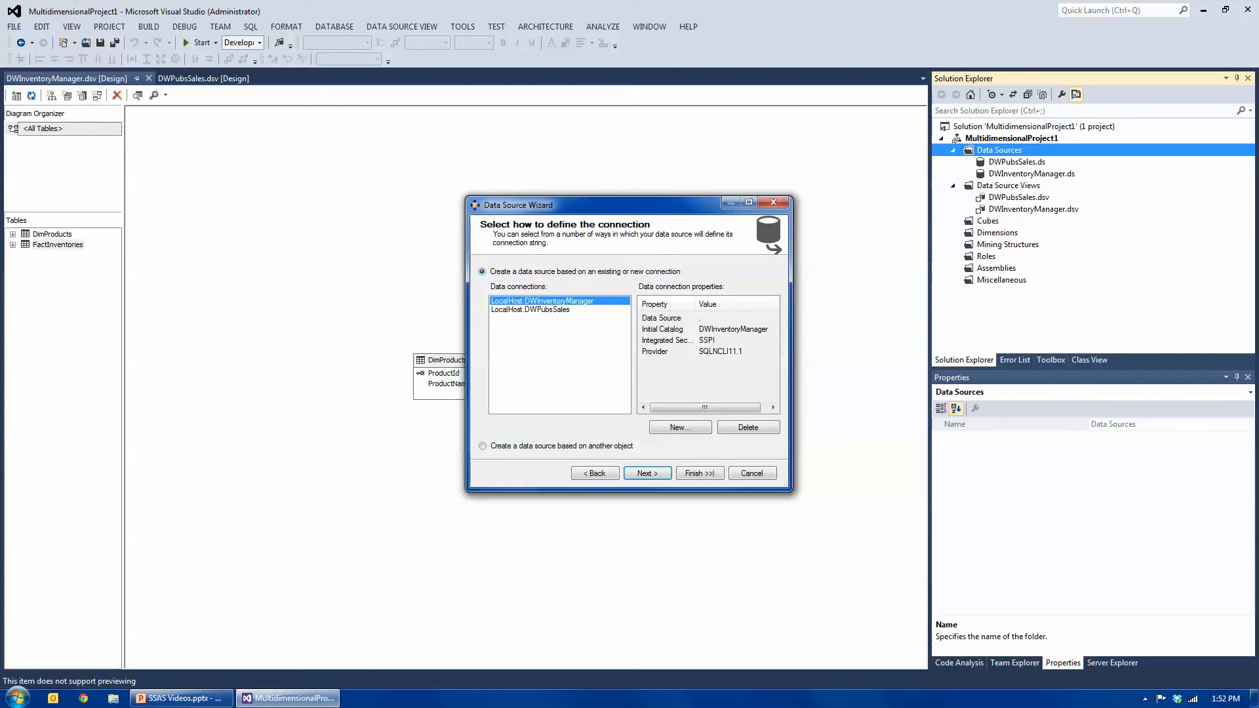
pyautogui.click(680, 427)
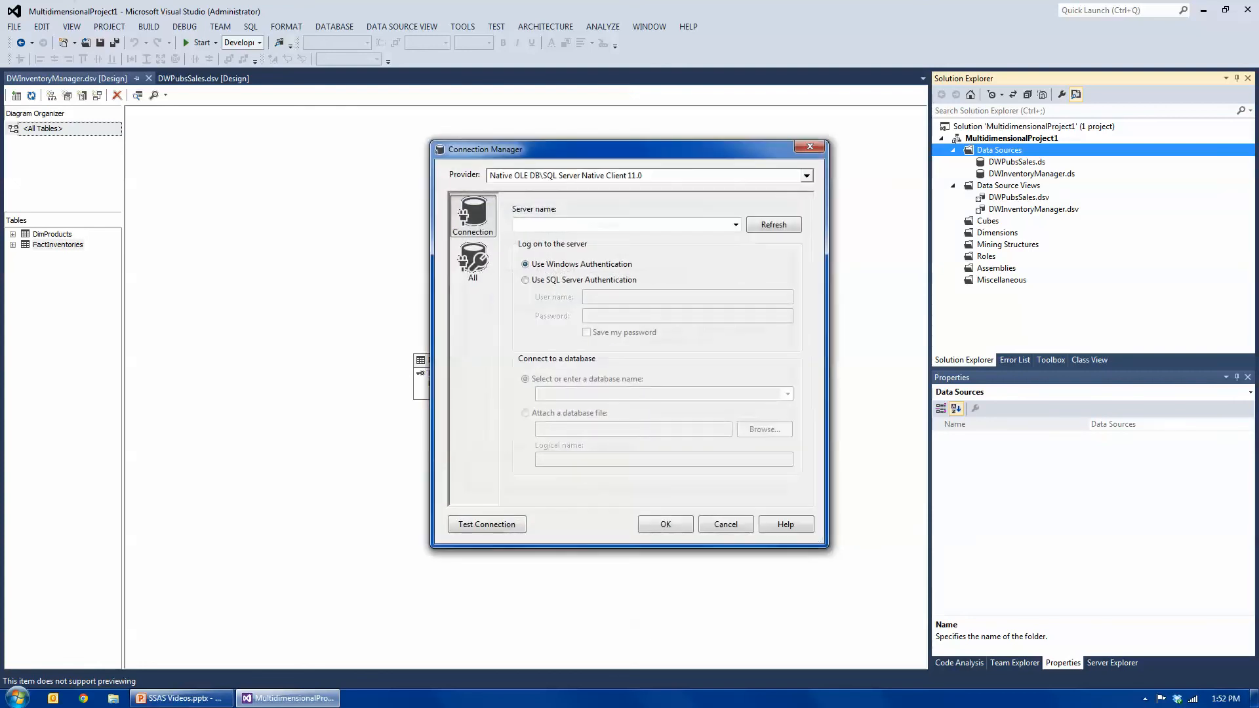
pyautogui.write('.')
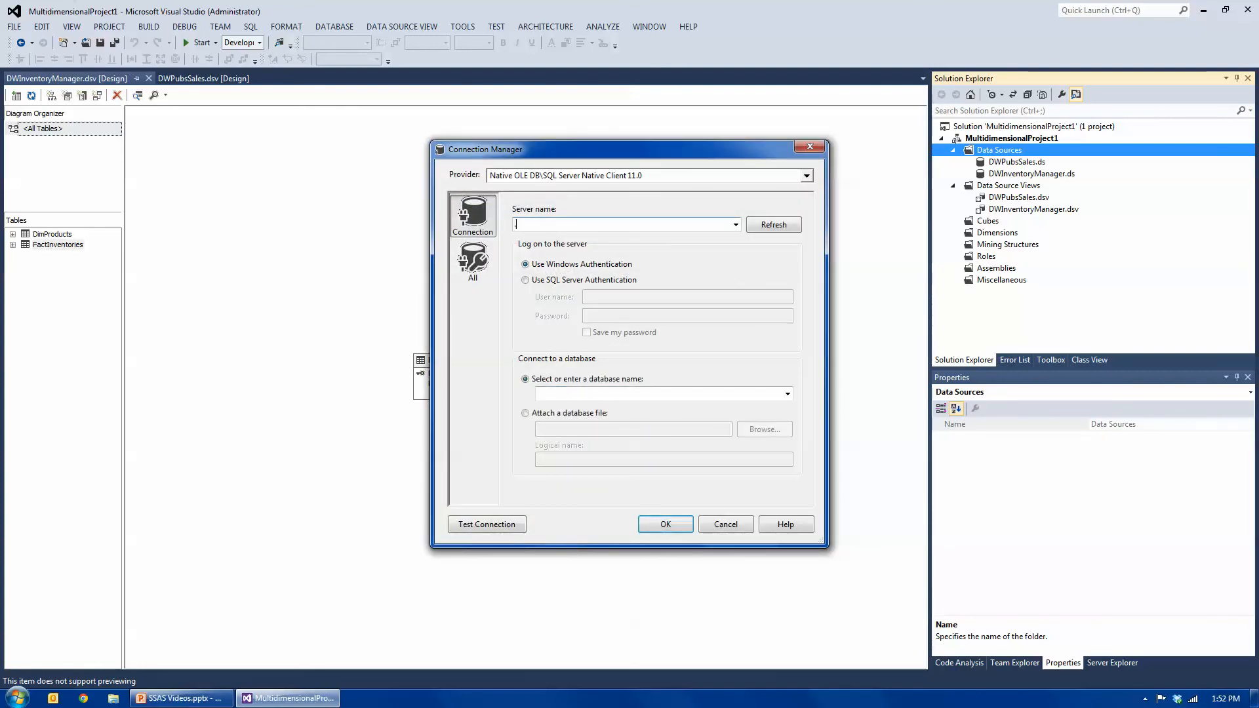
pyautogui.click(787, 394)
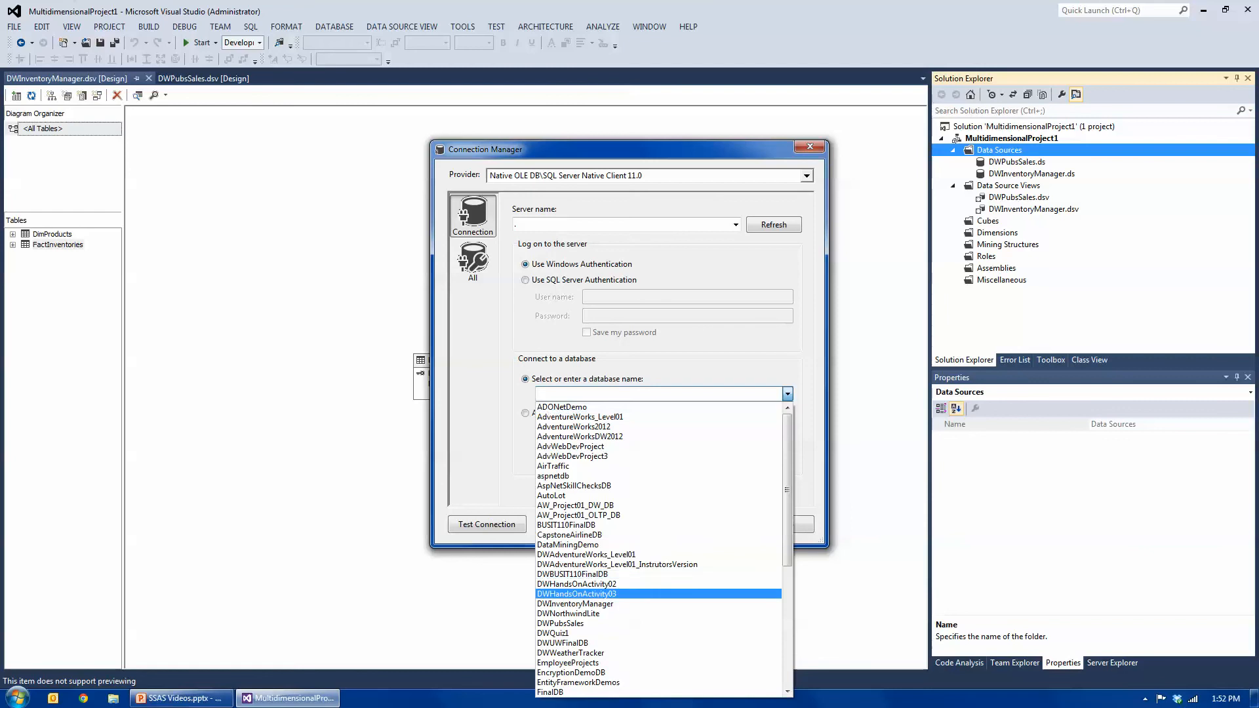
pyautogui.scroll(-3, 655, 629)
pyautogui.scroll(-3, 656, 590)
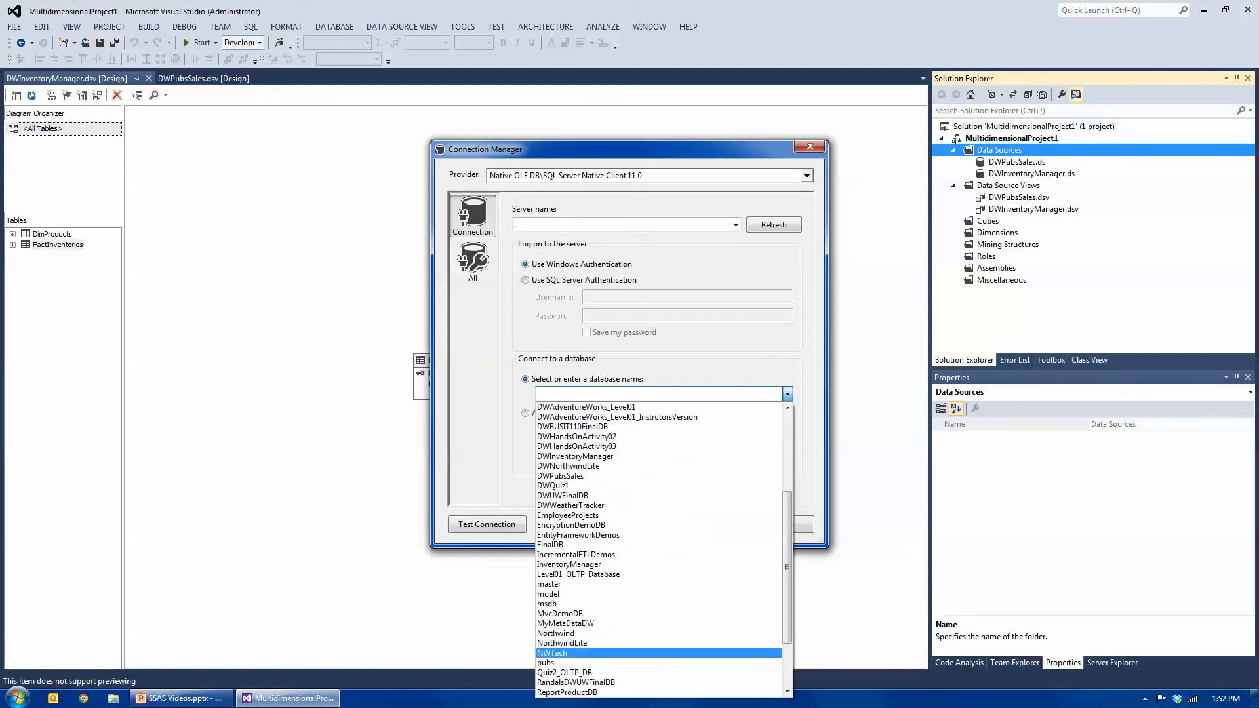
pyautogui.click(590, 604)
pyautogui.press('Return')
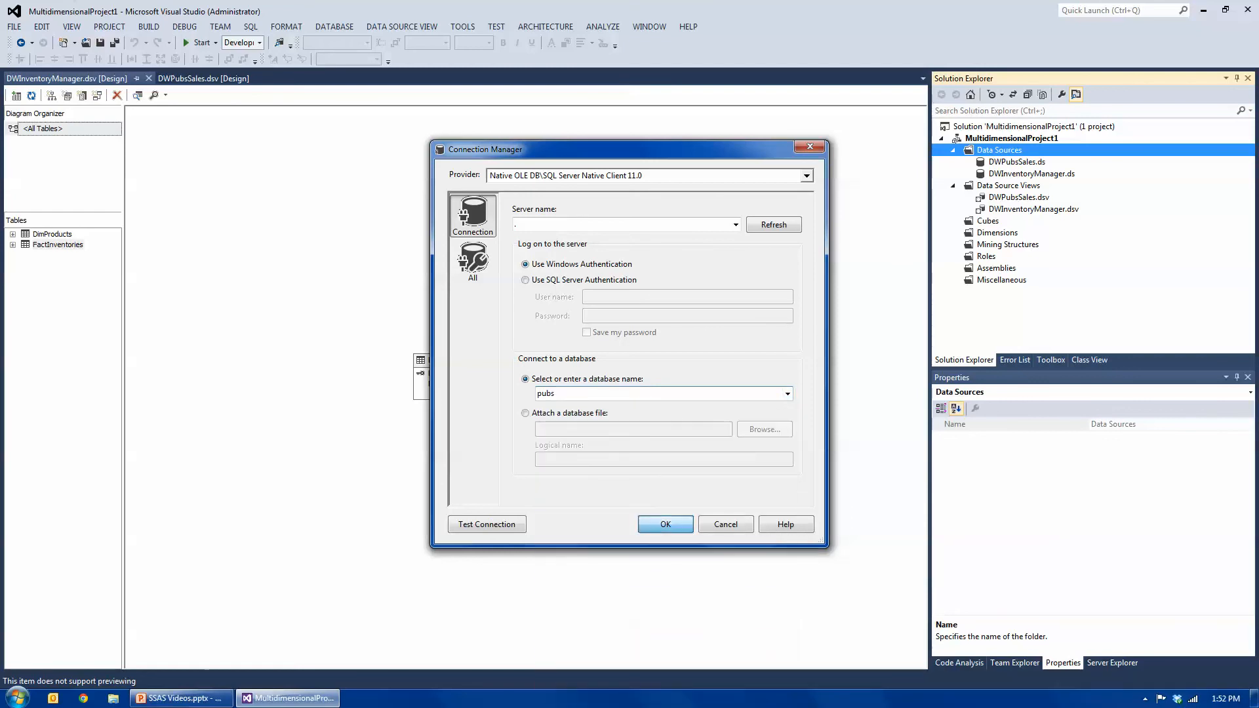
pyautogui.press('Return')
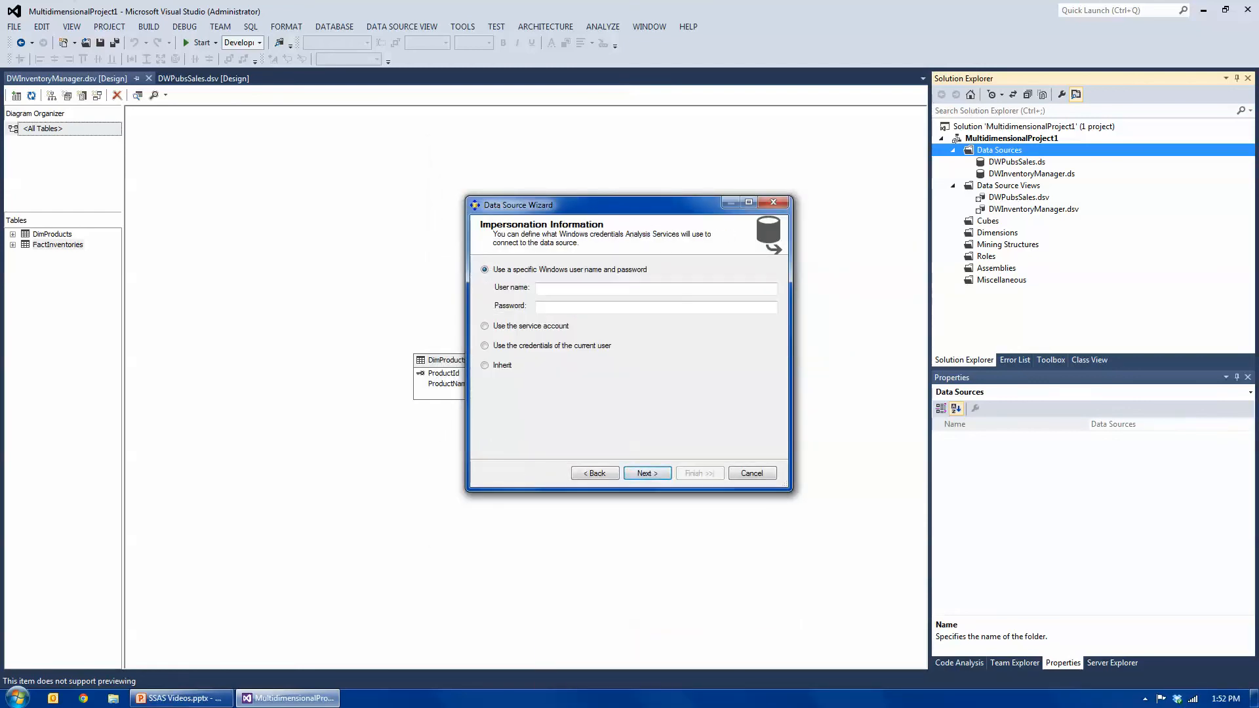
# Enter the Windows user name and account password for impersonation, and create the data source with the name Pubs
pyautogui.click(577, 289)
pyautogui.write('.\\Randal')
pyautogui.press('Tab')
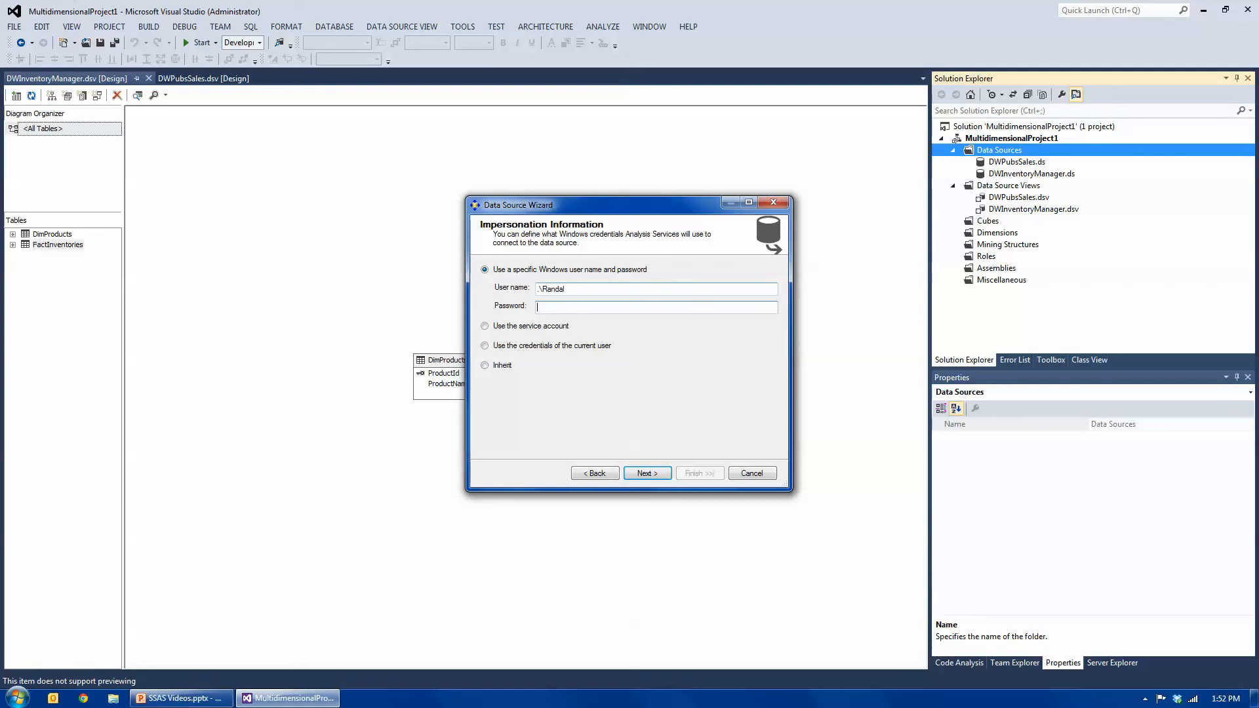
pyautogui.write('****')
pyautogui.press('Return')
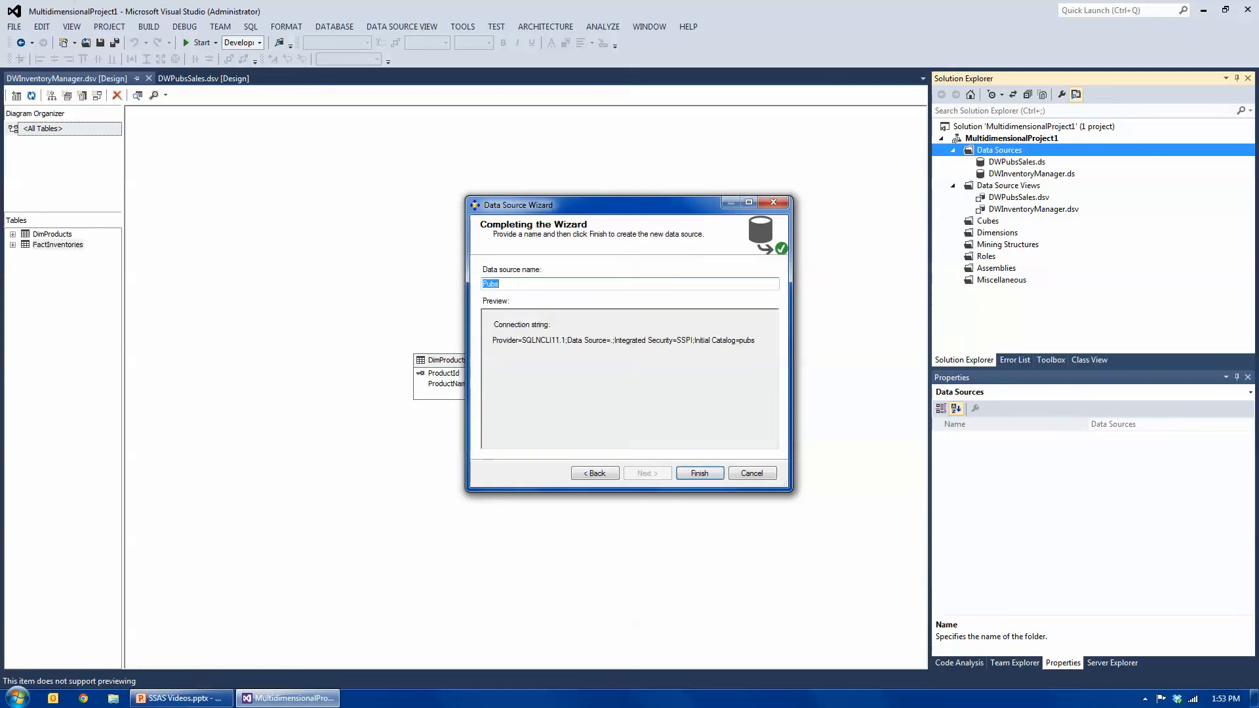
pyautogui.press('Return')
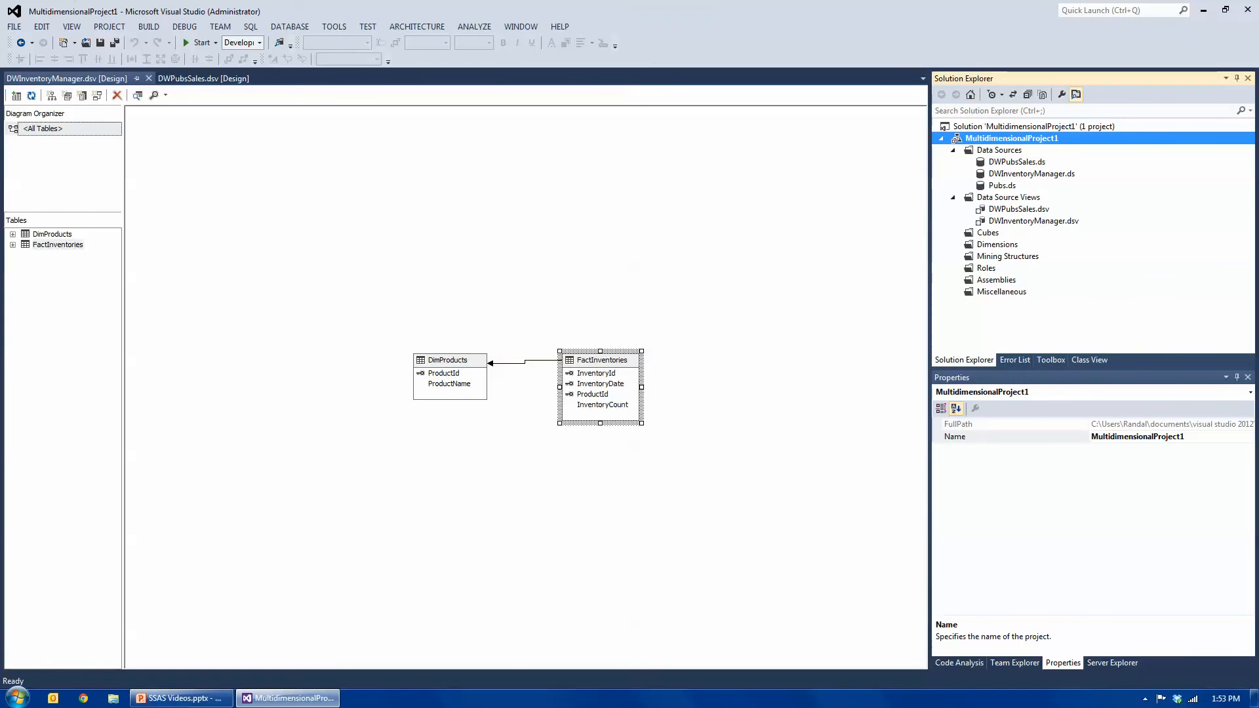
# Collapse the data sources folder and start a new data source view based on the Pubs data source
pyautogui.click(952, 150)
pyautogui.rightClick(997, 162)
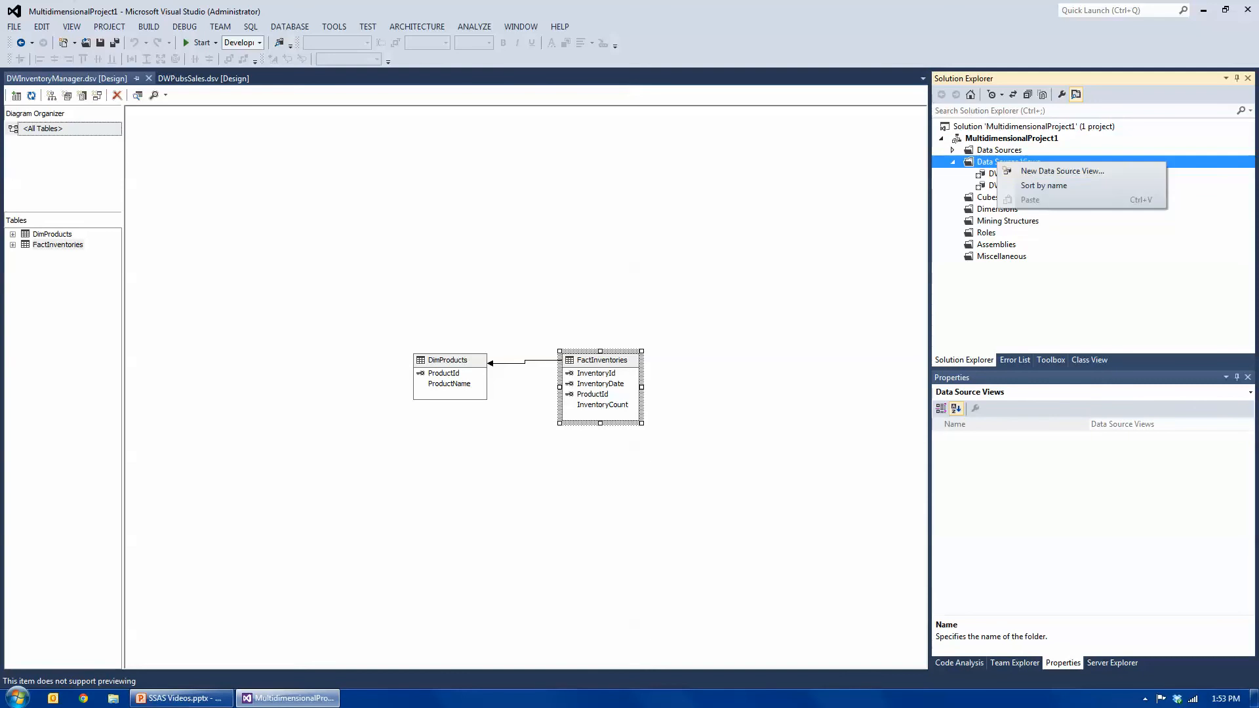
pyautogui.click(1062, 171)
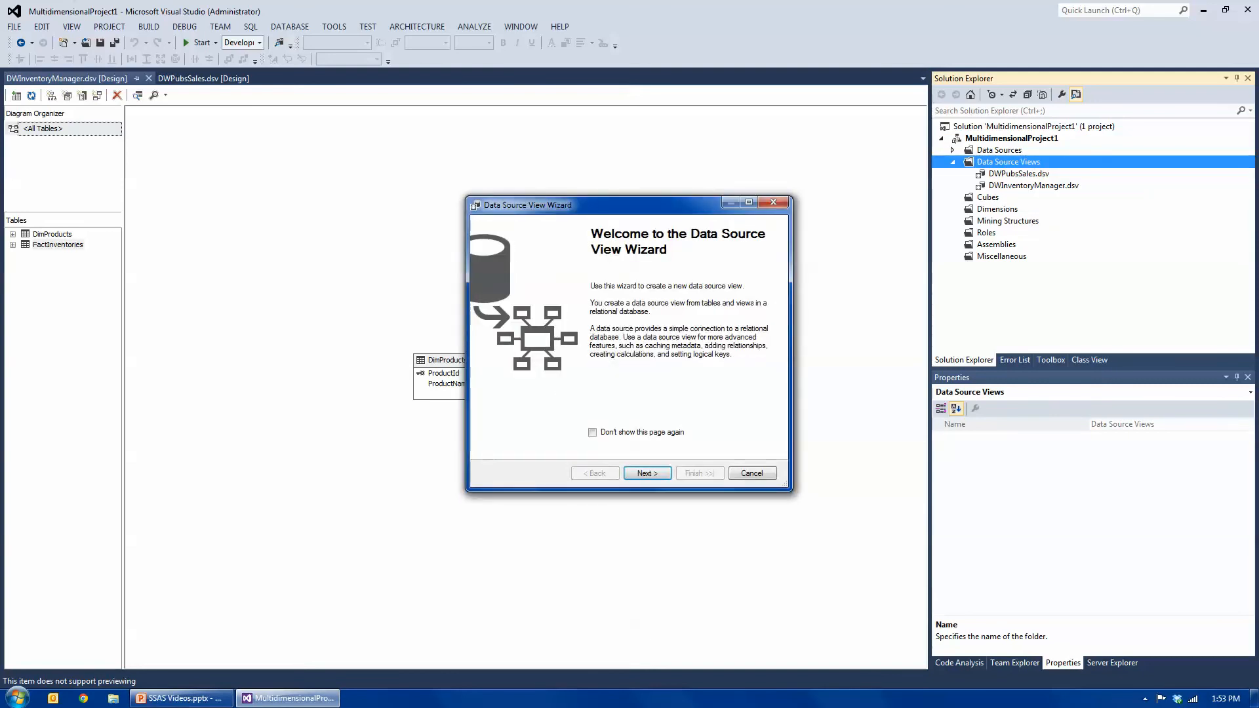
pyautogui.press('Return')
pyautogui.click(488, 299)
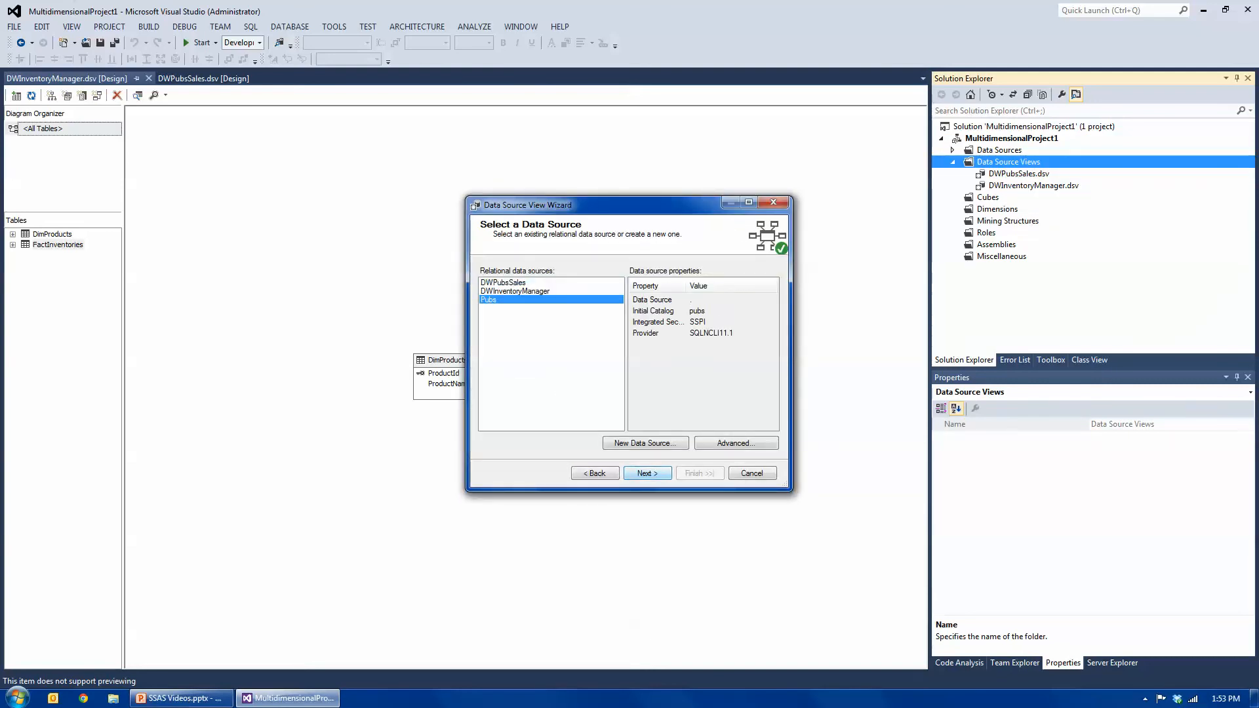
pyautogui.click(647, 473)
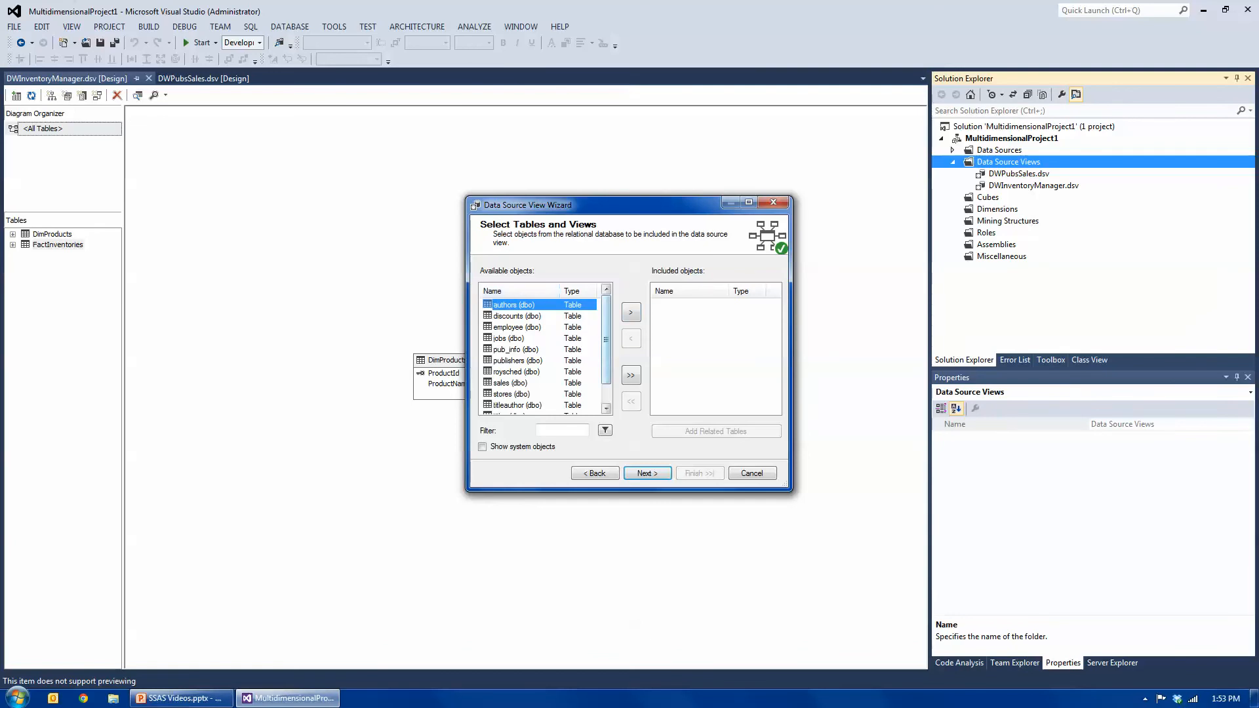
# Include the sales and titles tables in the data source view
pyautogui.scroll(-2, 544, 354)
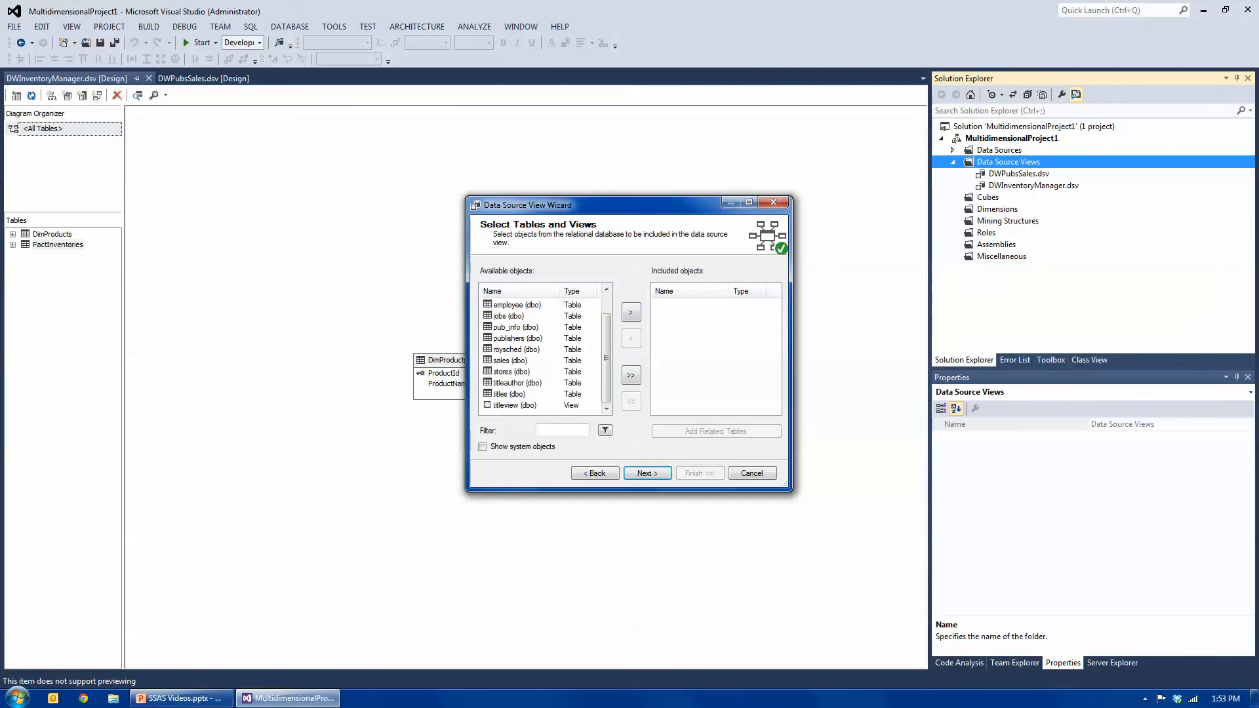
pyautogui.click(510, 360)
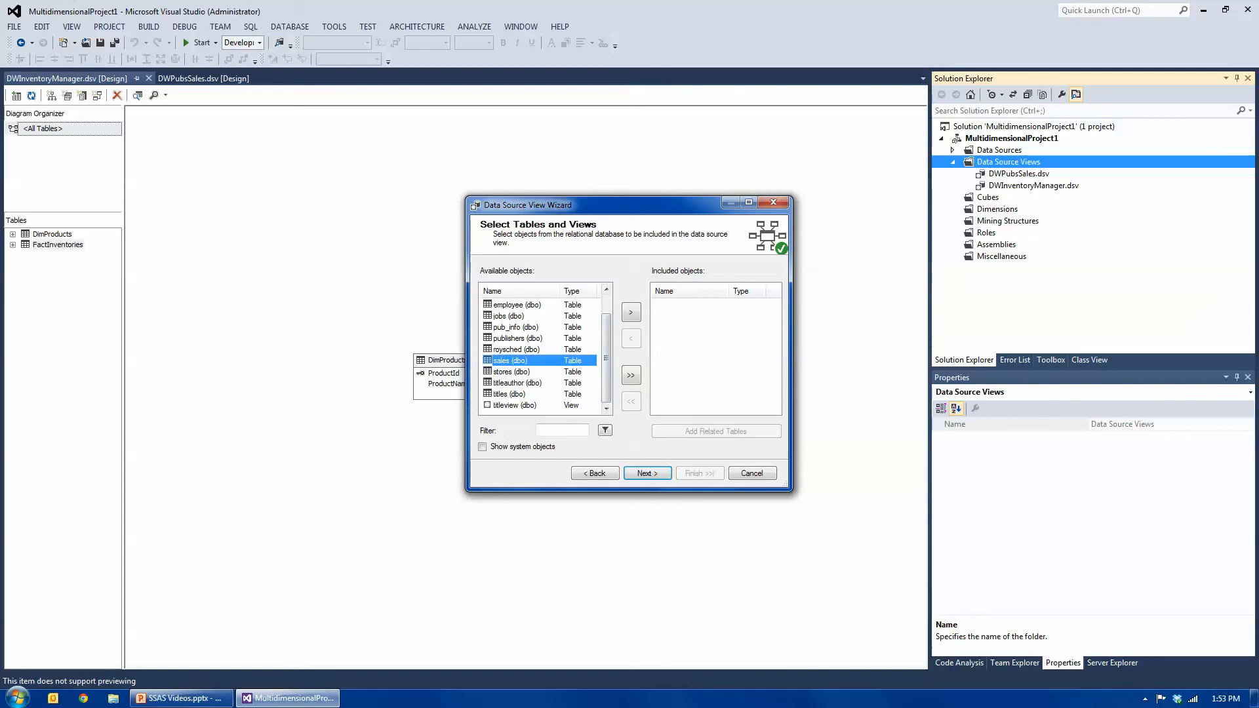
pyautogui.click(631, 312)
pyautogui.scroll(1, 606, 347)
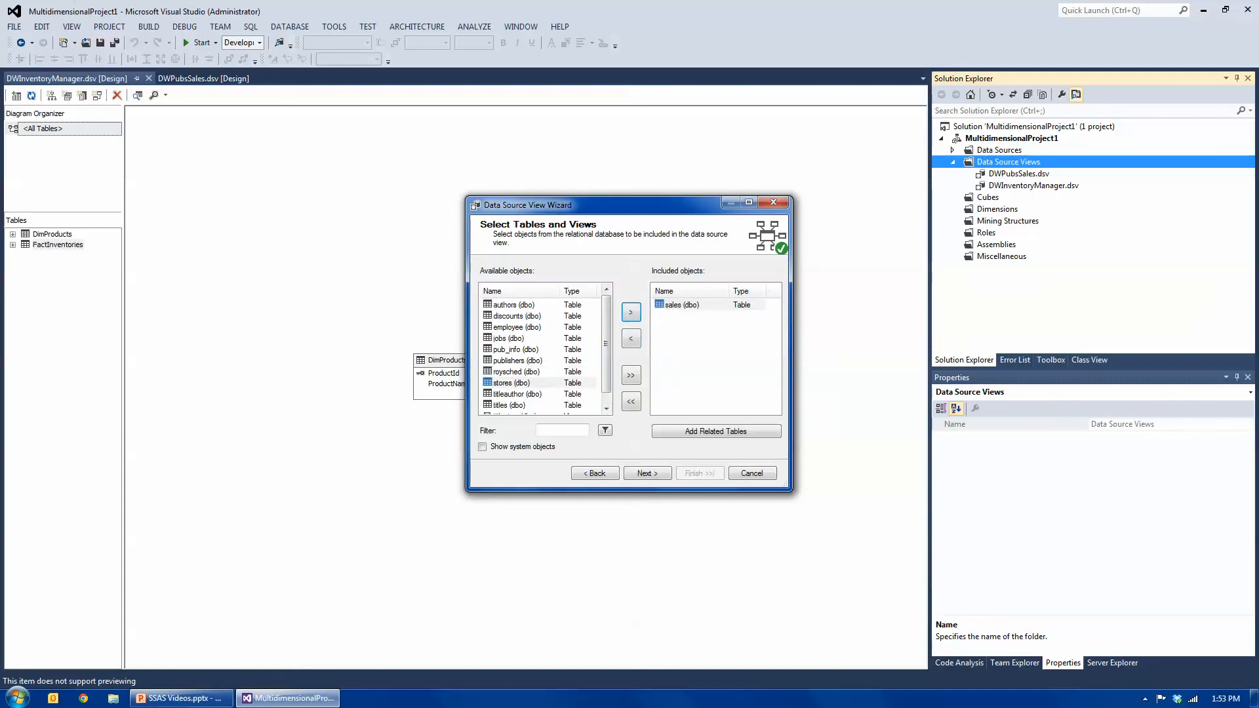
pyautogui.click(509, 406)
pyautogui.click(631, 312)
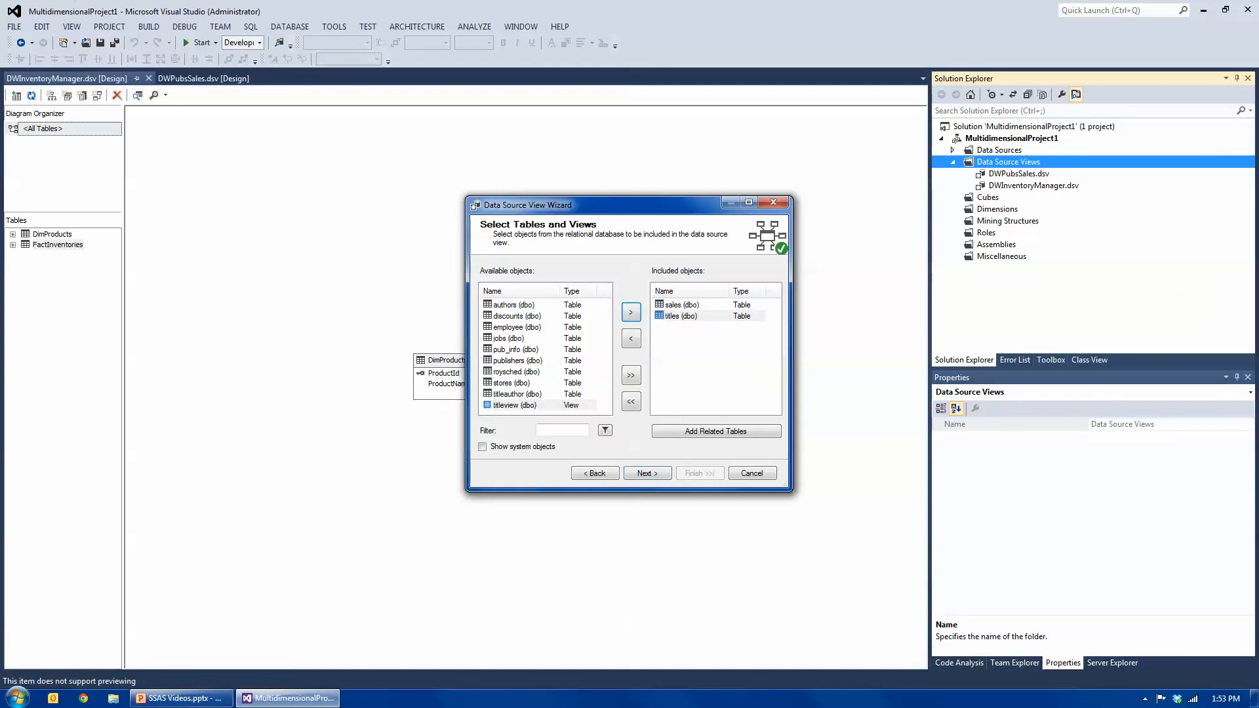
# Add the titleauthor and authors tables, and create the data source view with the name Pubs
pyautogui.click(517, 394)
pyautogui.click(630, 312)
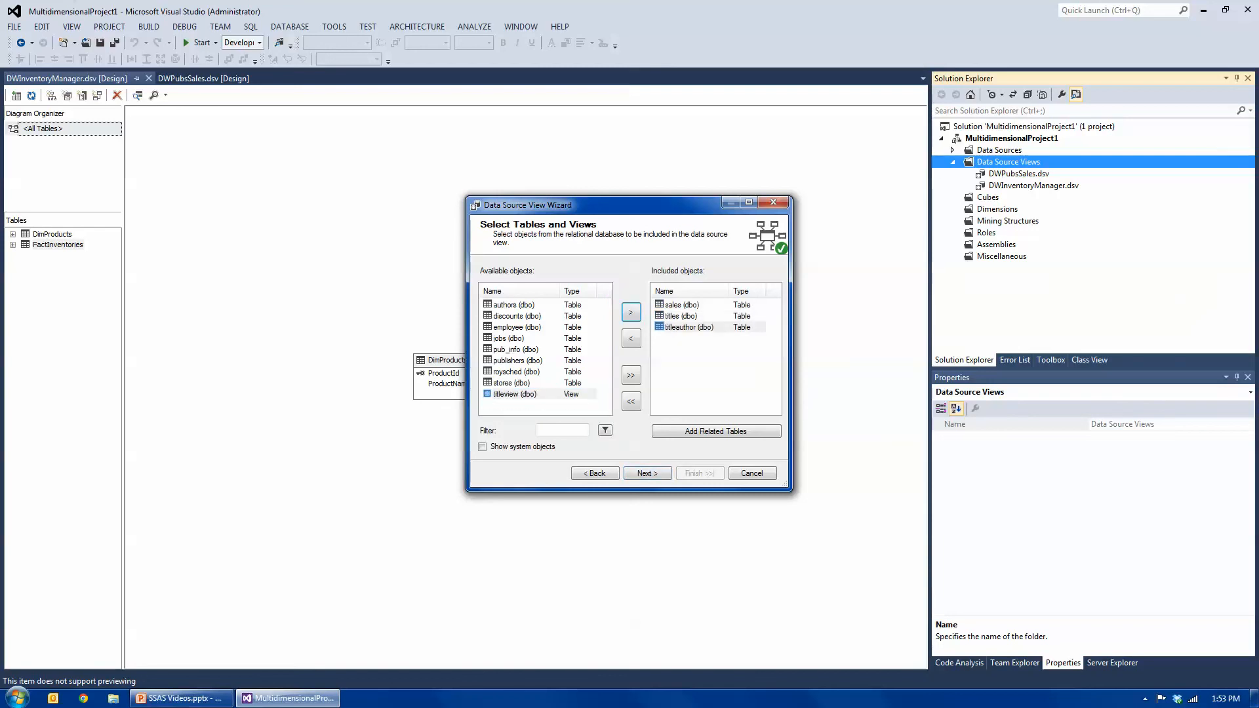
pyautogui.click(514, 305)
pyautogui.click(630, 312)
pyautogui.click(647, 474)
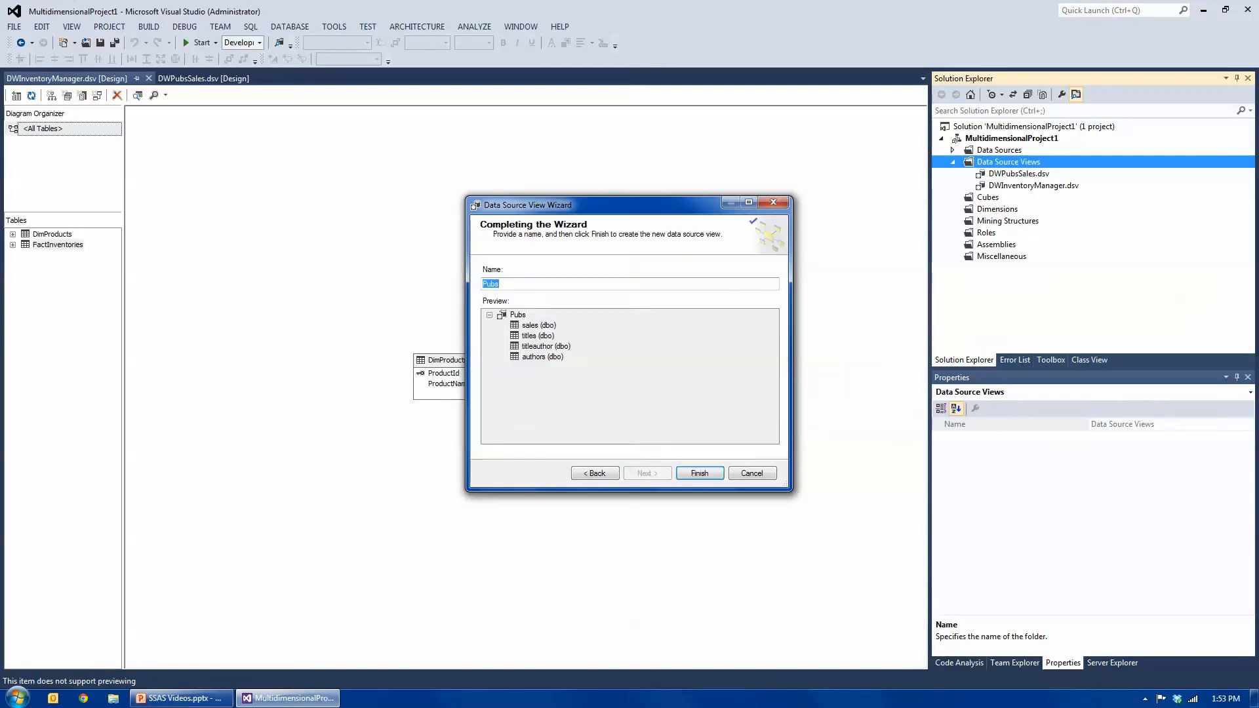
pyautogui.click(700, 474)
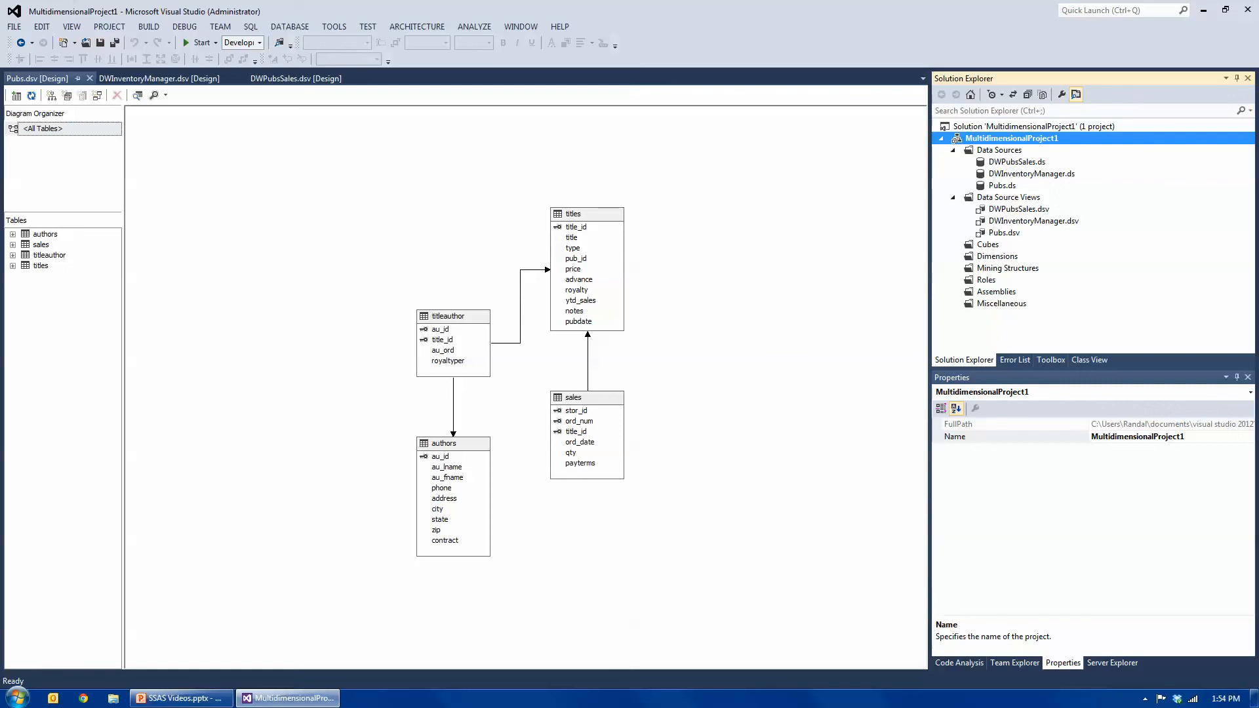
# Set the friendly name of the authors table in the Pubs diagram to DimAuthors
pyautogui.click(470, 446)
pyautogui.rightClick(470, 445)
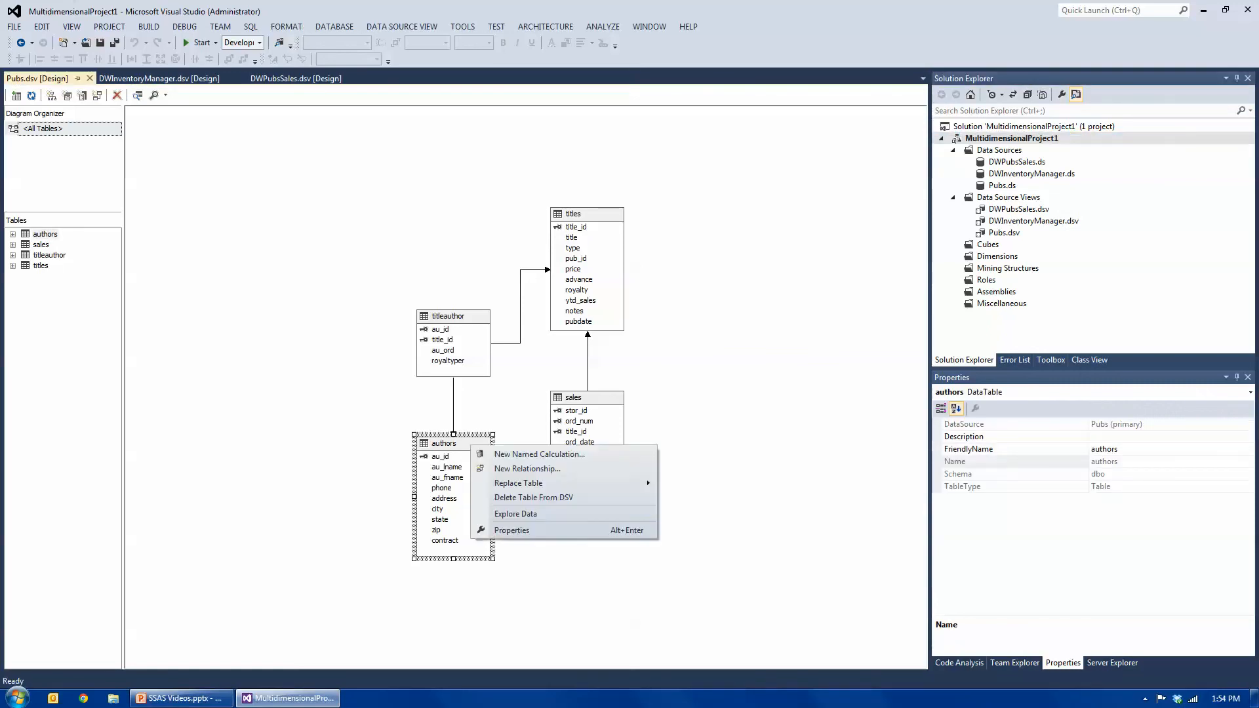
pyautogui.click(511, 529)
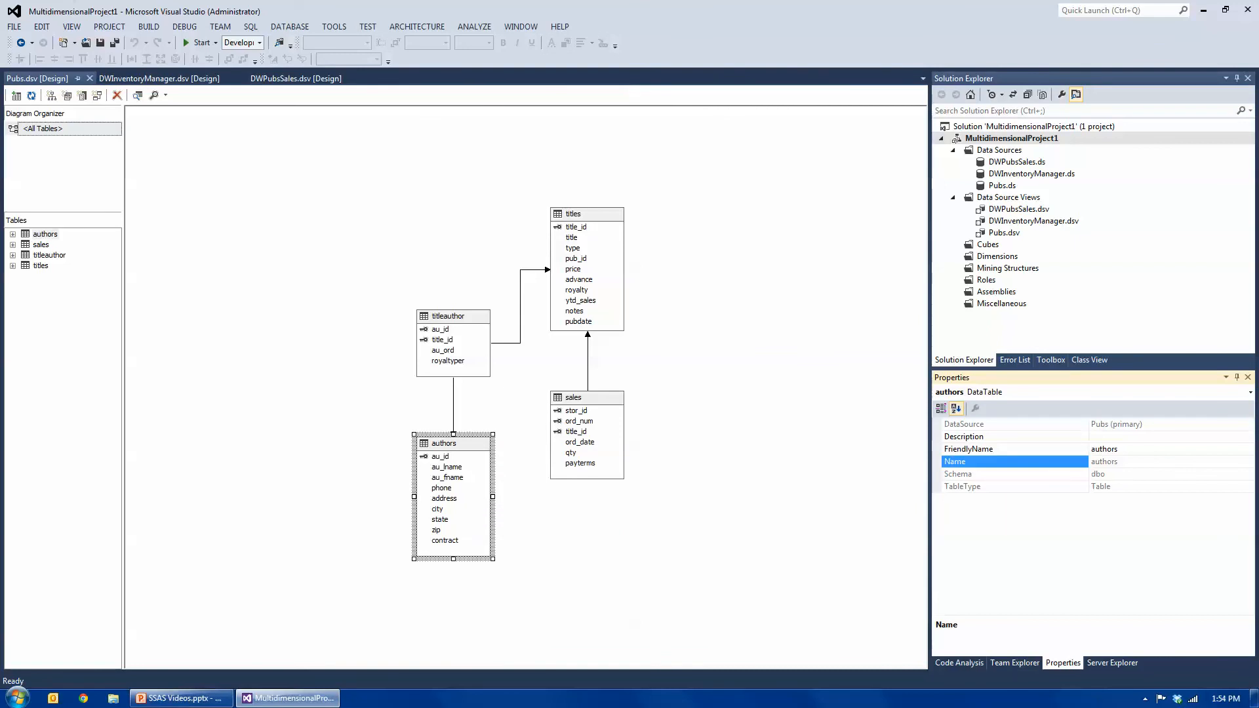
pyautogui.click(1092, 449)
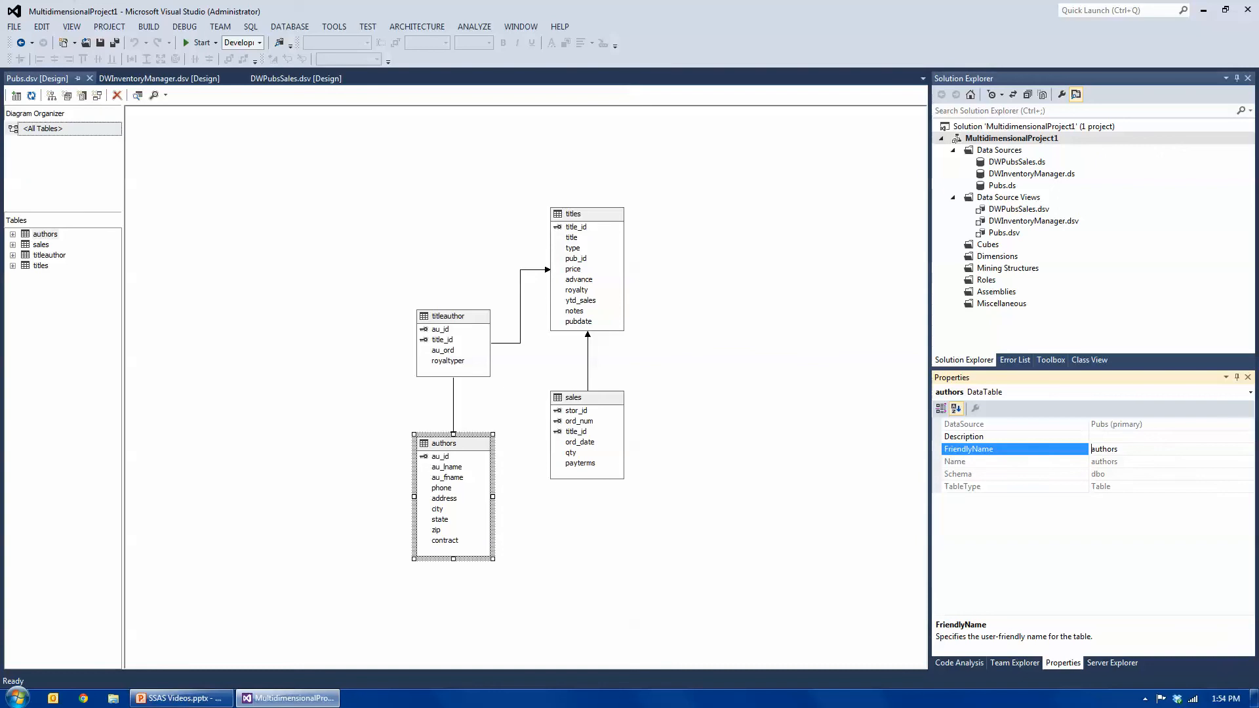
pyautogui.write('DimA')
pyautogui.press('Delete')
pyautogui.click(754, 406)
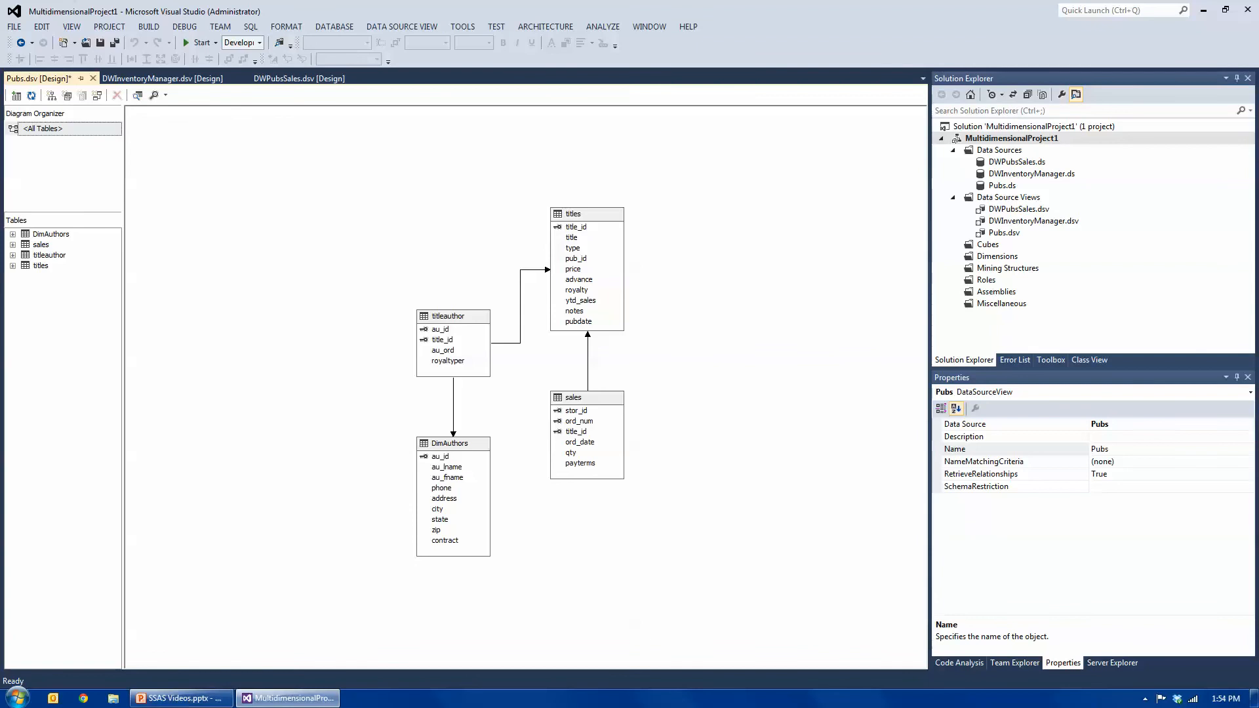
# Set the friendly name of the au_id column in DimAuthors to AuthorID
pyautogui.click(440, 457)
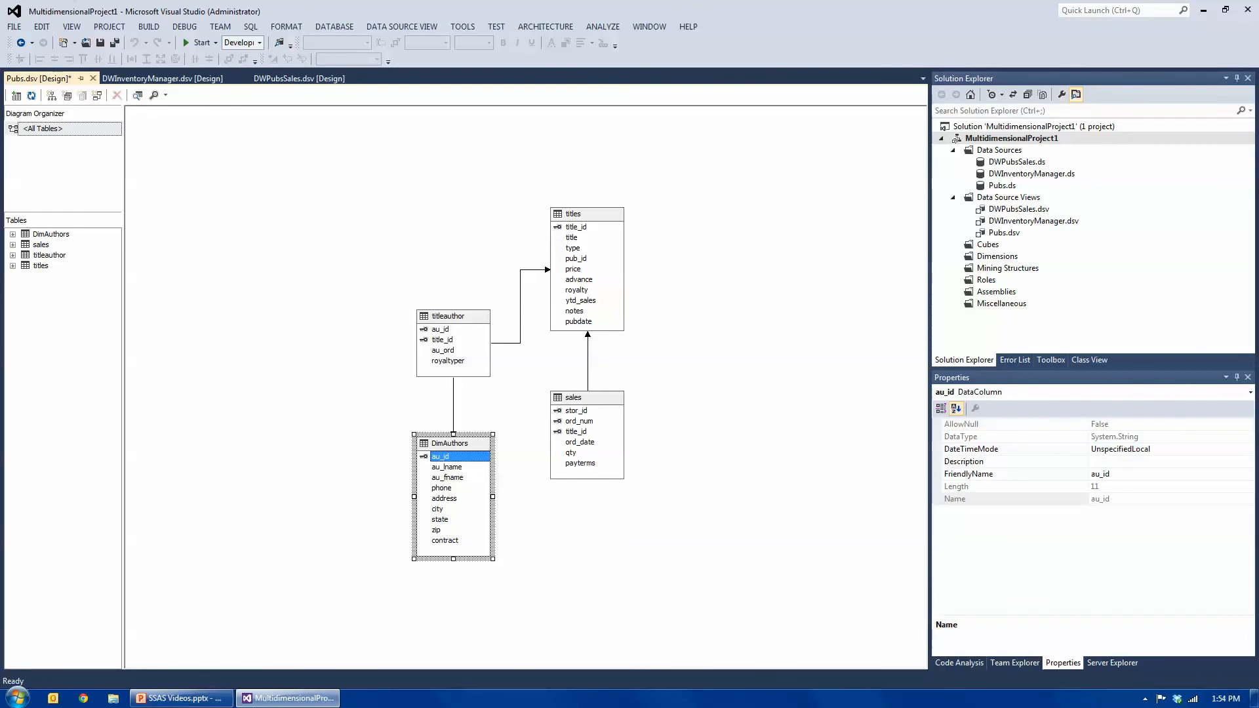
pyautogui.click(1100, 474)
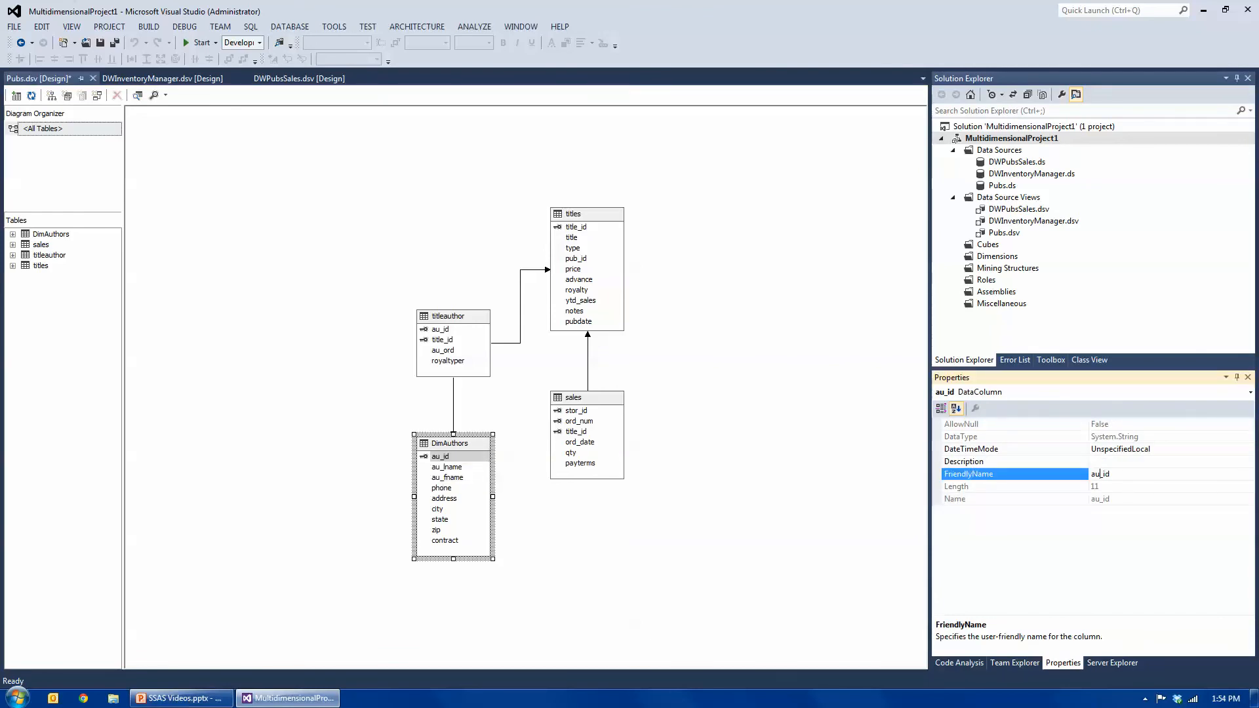
pyautogui.press('BackSpace')
pyautogui.press('BackSpace')
pyautogui.press('BackSpace')
pyautogui.press('BackSpace')
pyautogui.press('BackSpace')
pyautogui.write('Auth')
# Set the friendly name of the au_lname column in DimAuthors to AuthorLastName
pyautogui.click(446, 467)
pyautogui.click(447, 467)
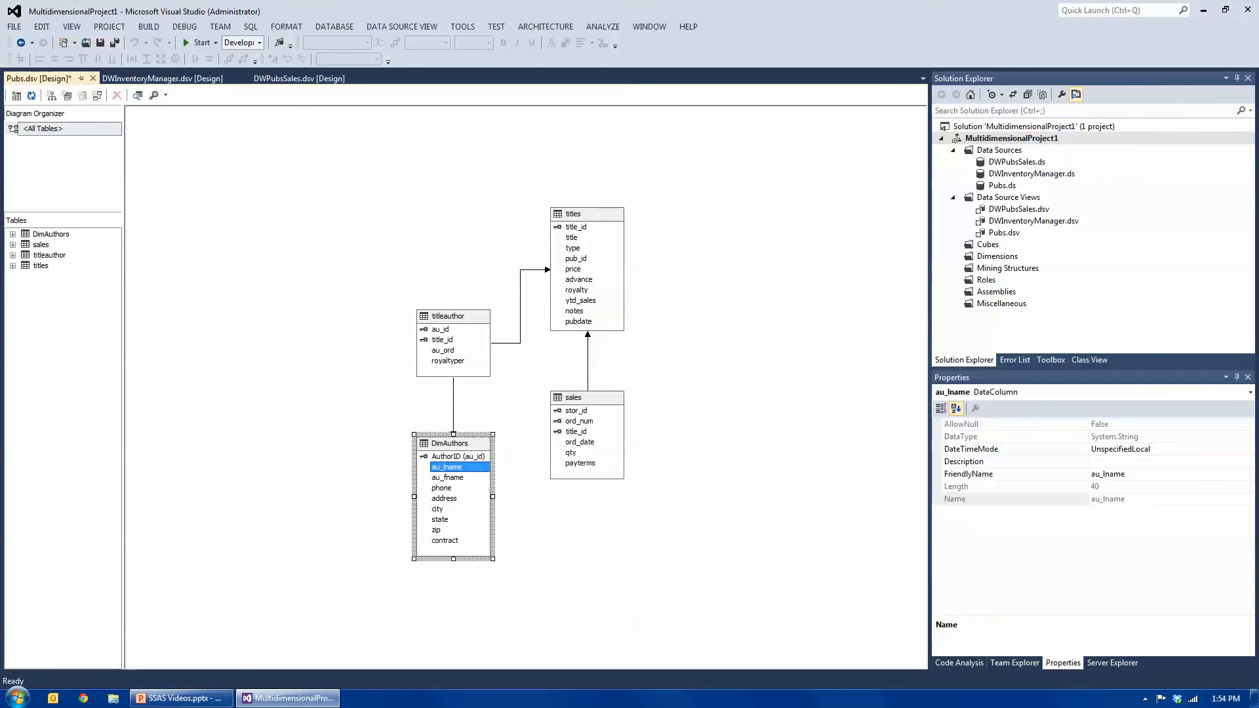
pyautogui.click(1108, 474)
pyautogui.doubleClick(1108, 474)
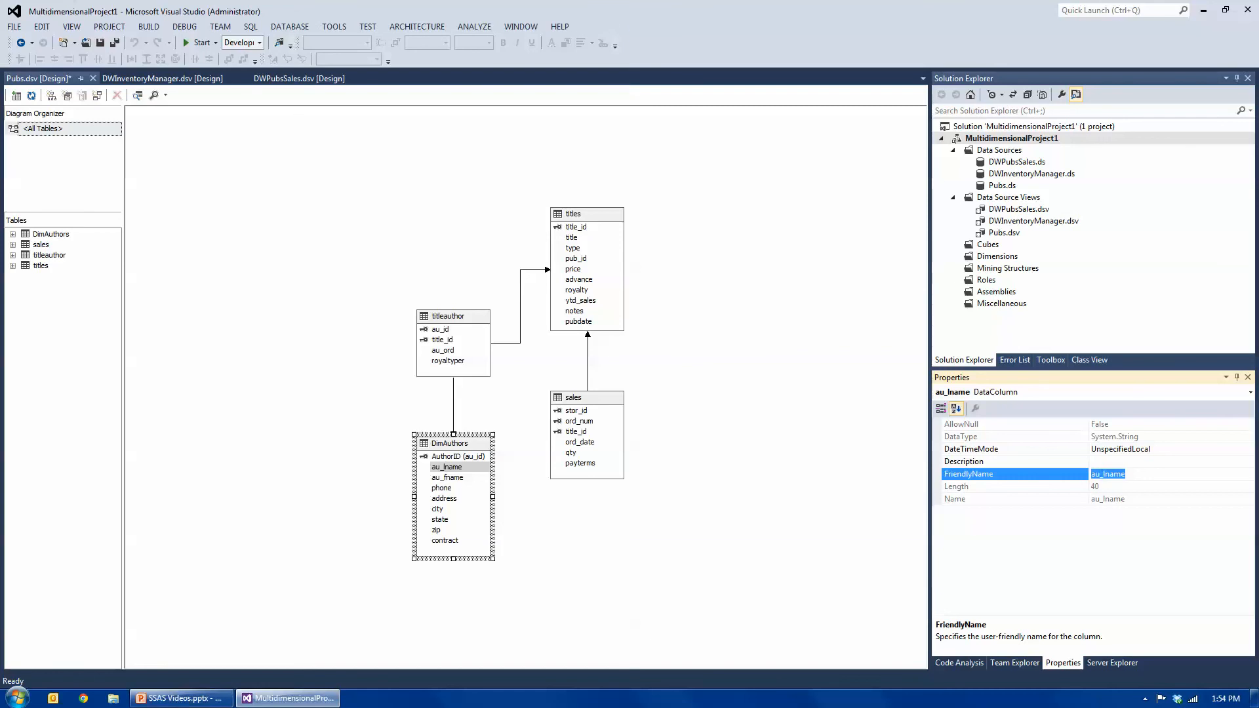
pyautogui.write('AuthorLastNam')
pyautogui.click(774, 361)
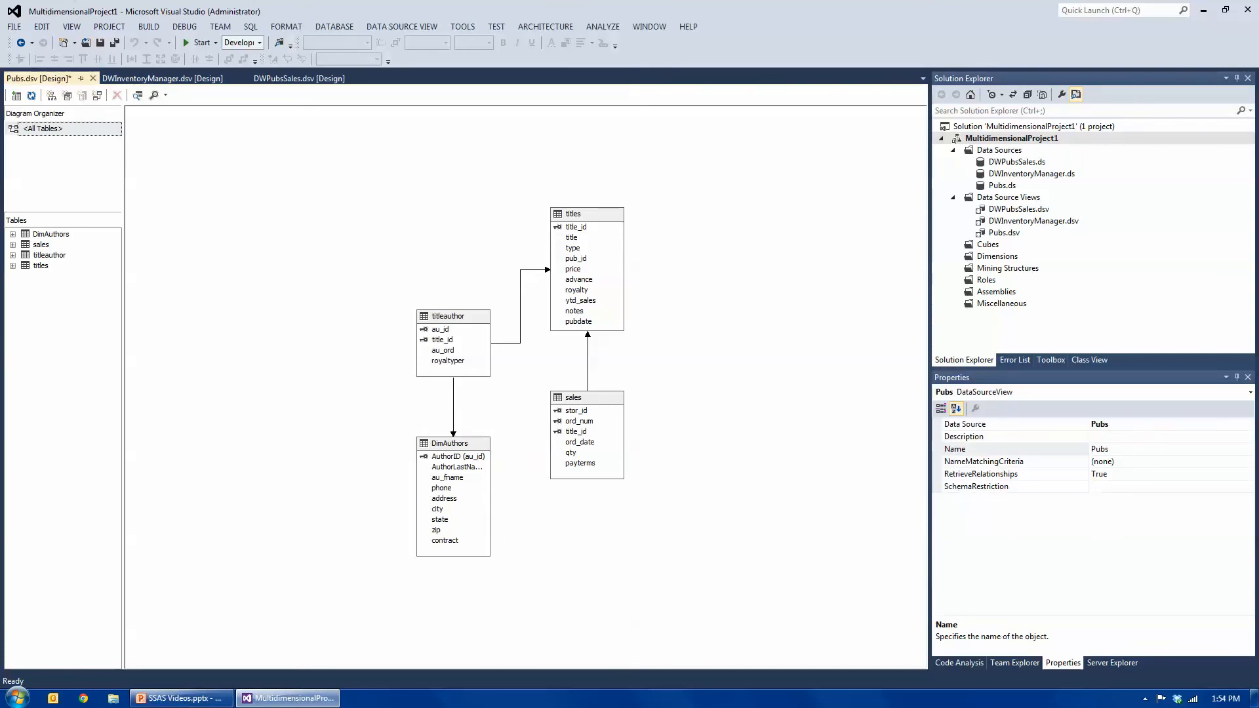
# Start a new dimension from an existing table, using DimAuthors in DWPubsSales as the main table, and review the available key columns
pyautogui.rightClick(997, 256)
pyautogui.click(1046, 264)
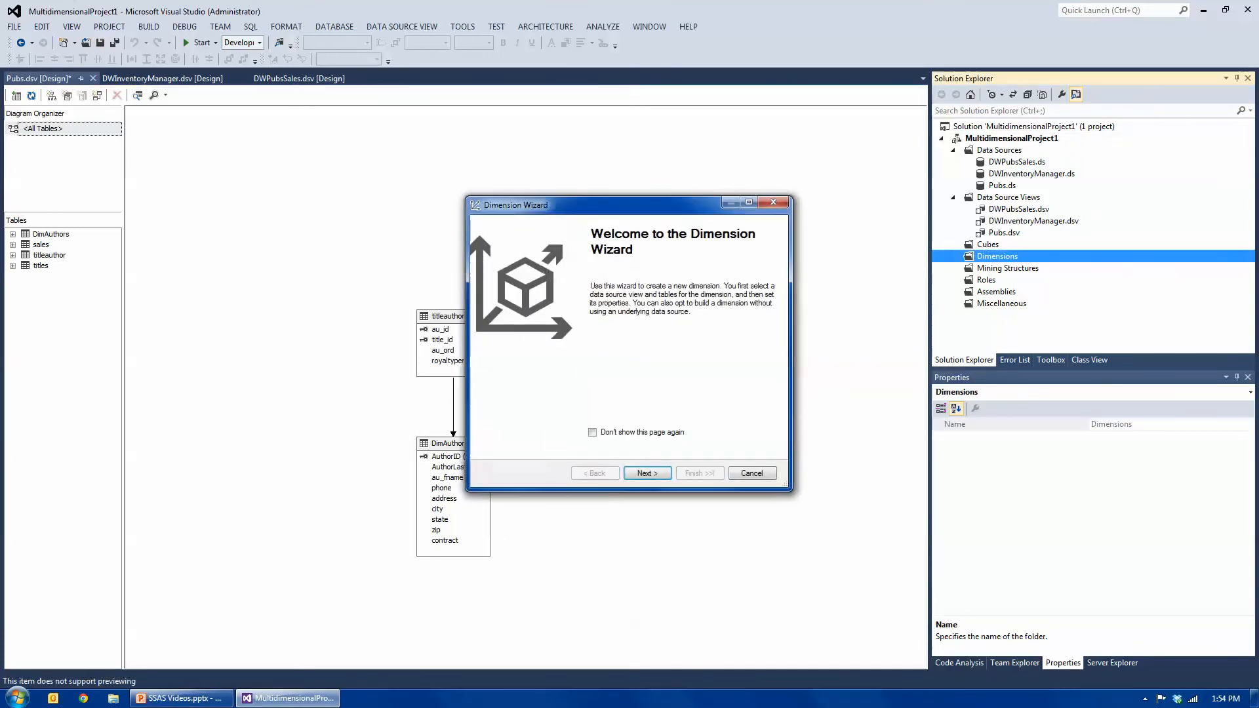
pyautogui.press('Return')
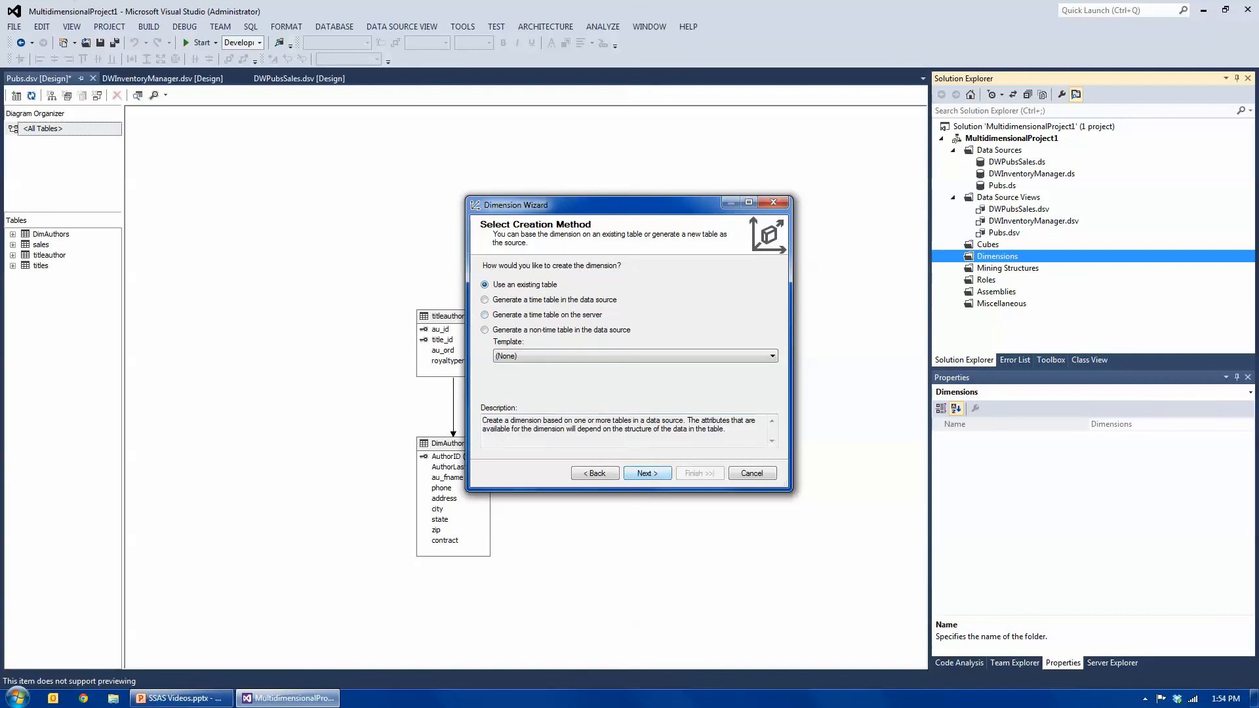
pyautogui.press('Return')
pyautogui.click(628, 308)
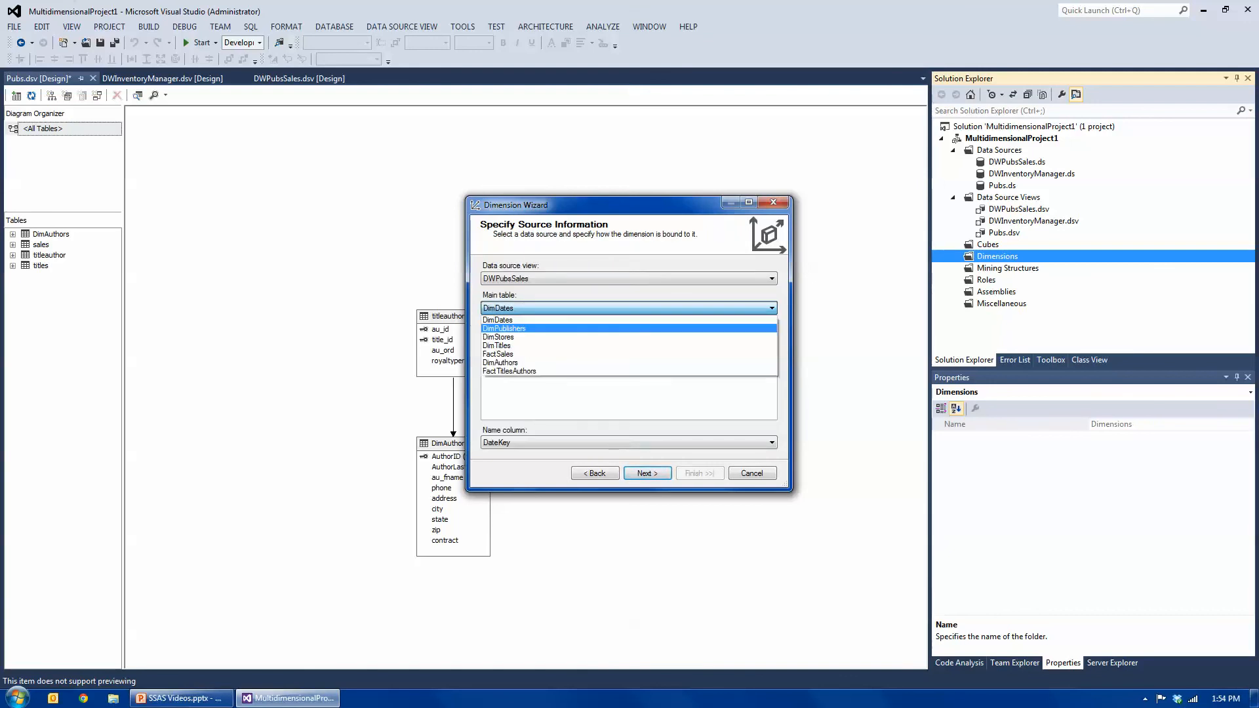
pyautogui.click(628, 363)
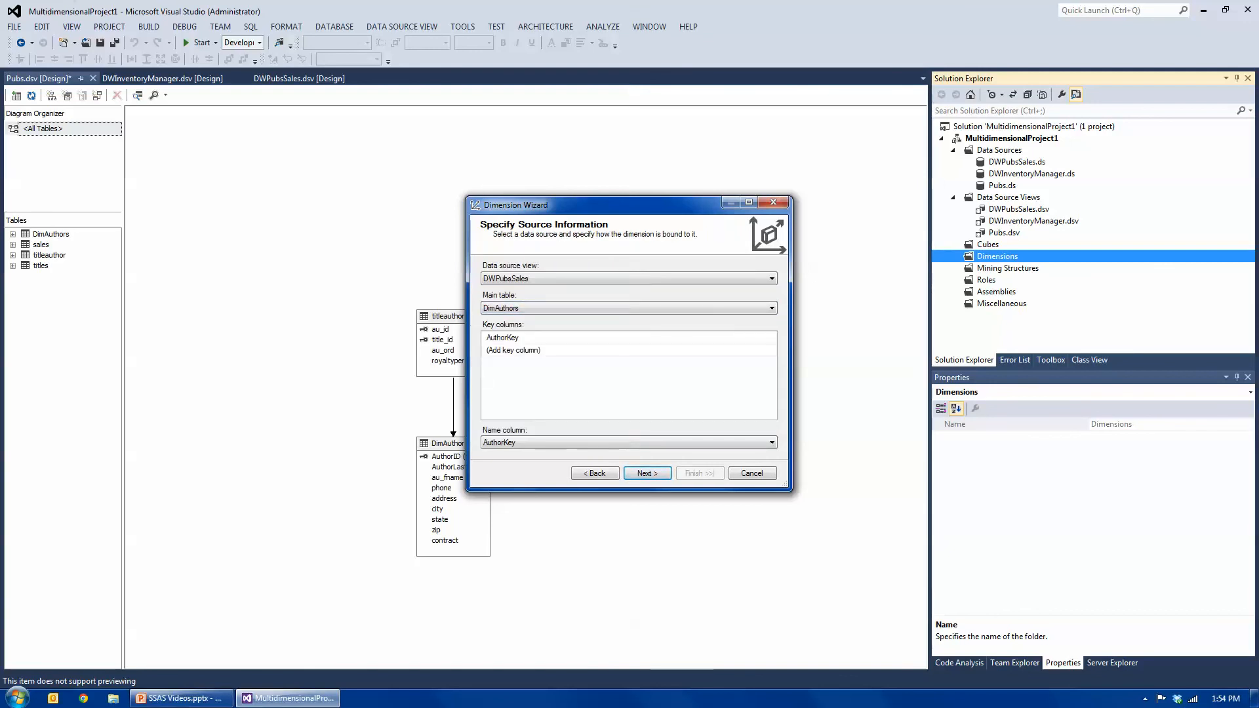
pyautogui.click(628, 337)
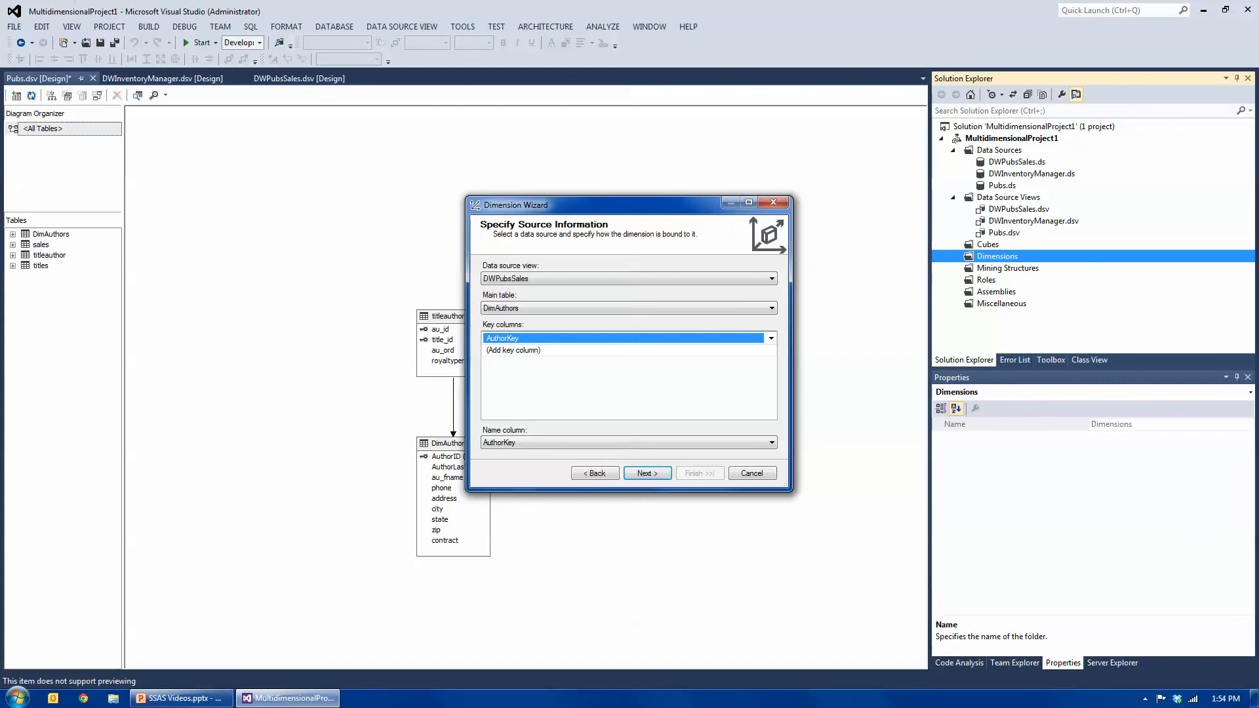
pyautogui.click(771, 338)
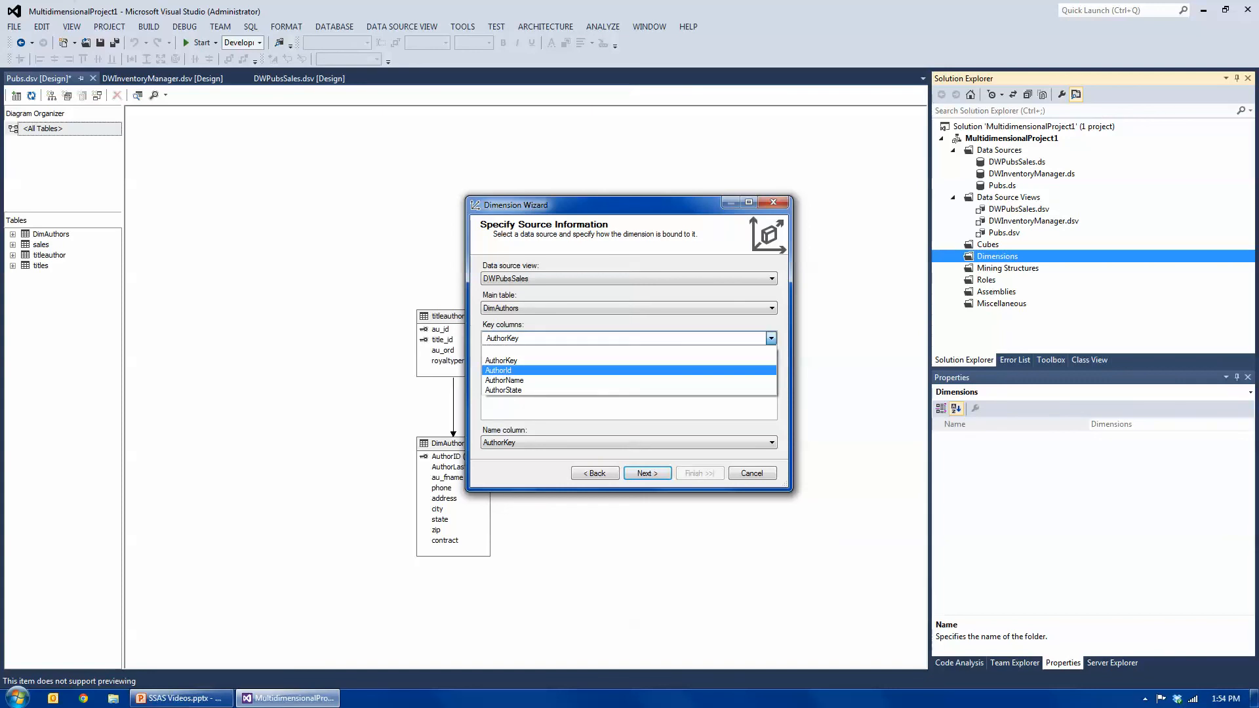
pyautogui.click(771, 338)
# Base the dimension on DimAuthors in the Pubs data source view, try another name column, and cancel the wizard
pyautogui.click(771, 279)
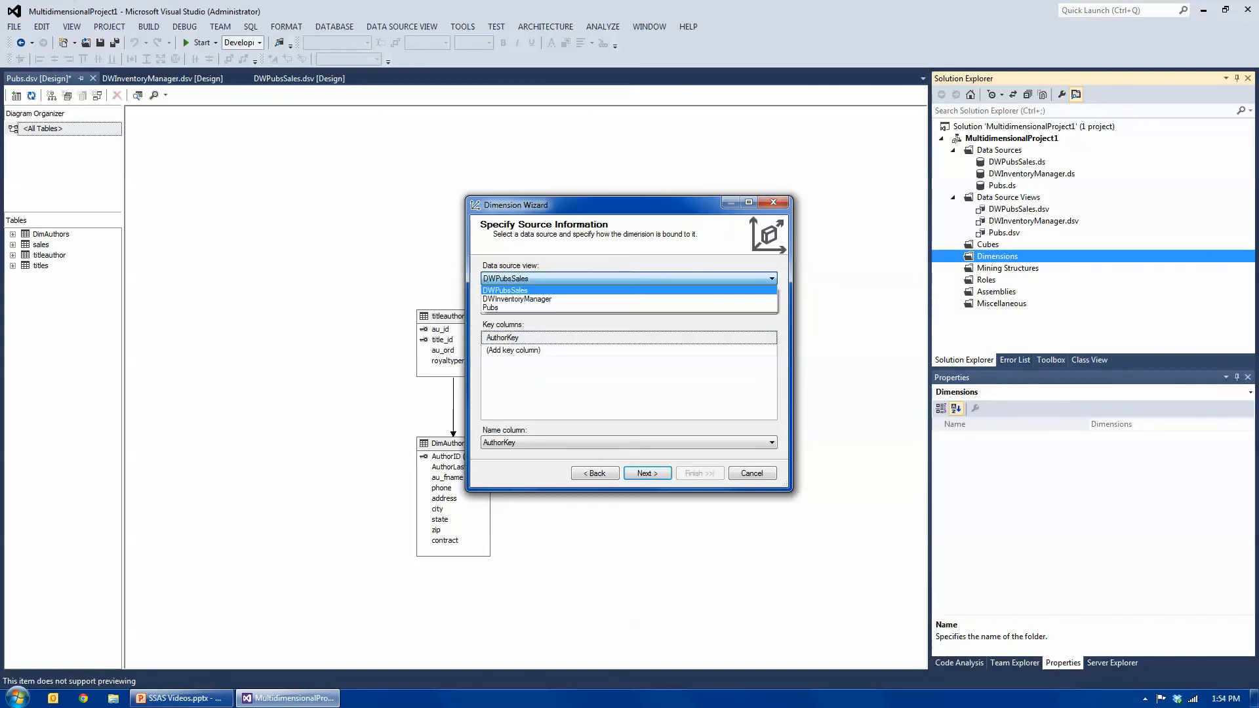
pyautogui.click(499, 308)
pyautogui.click(771, 308)
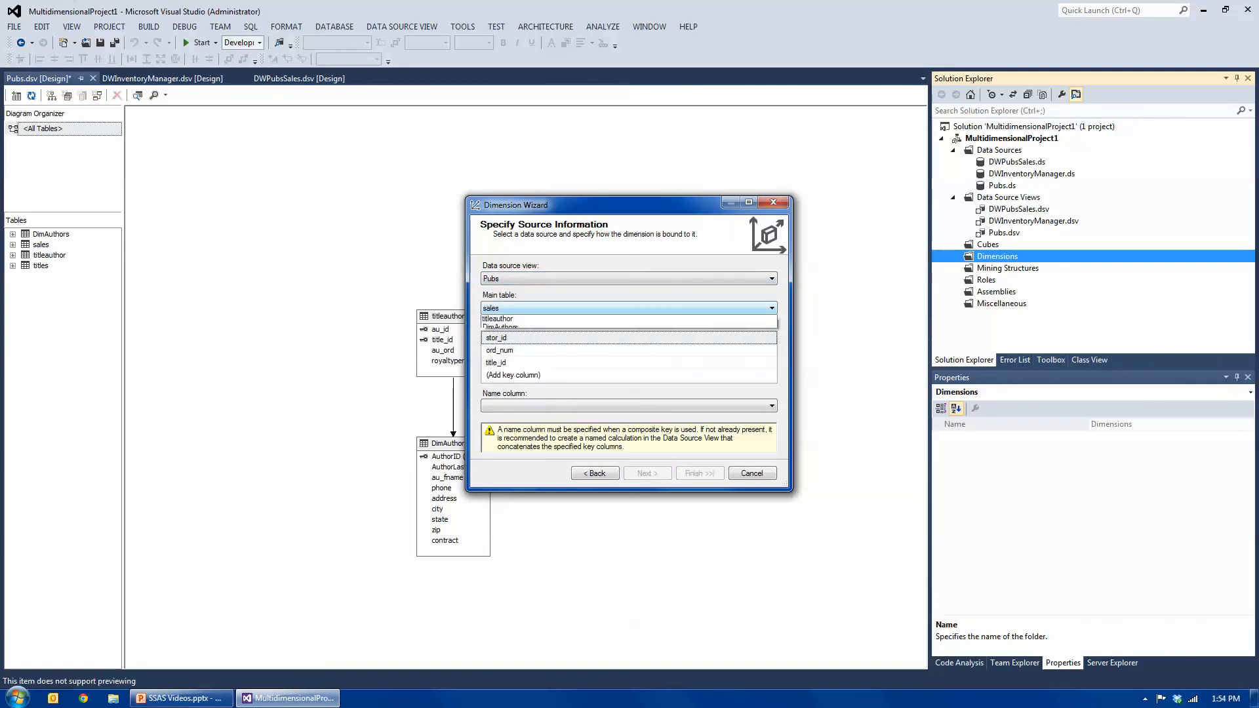
pyautogui.click(628, 345)
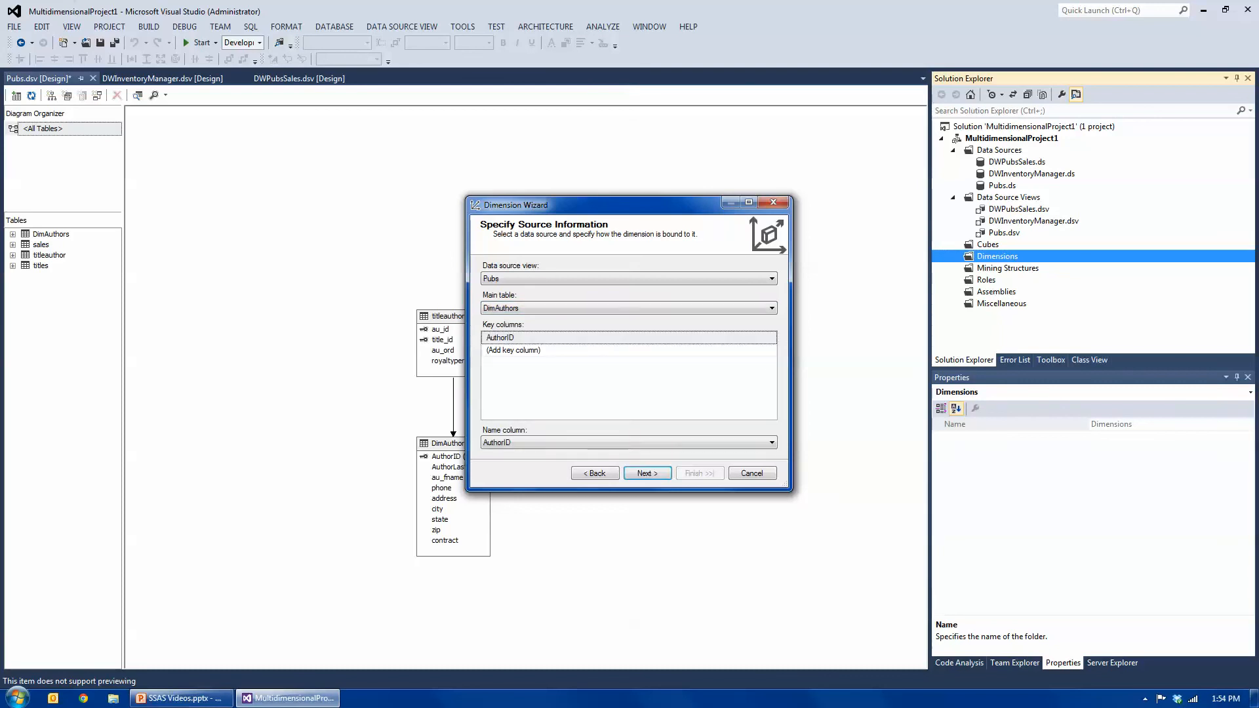
pyautogui.moveTo(603, 205); pyautogui.dragTo(675, 157)
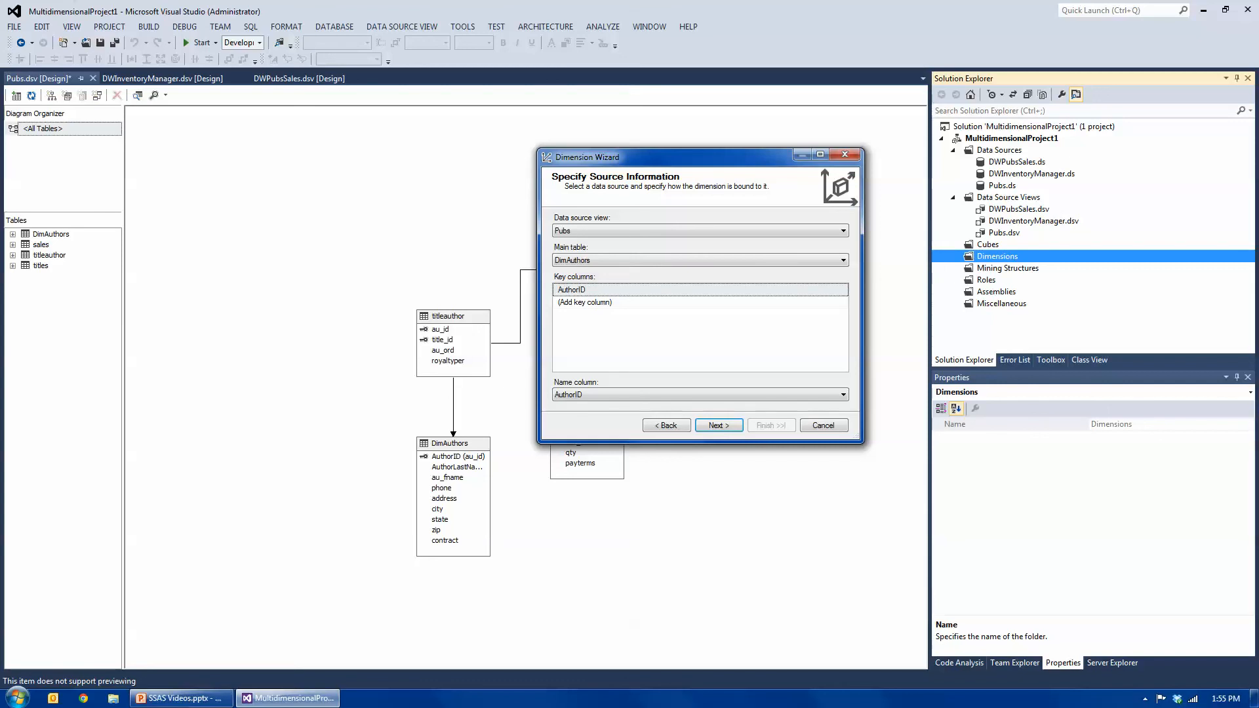
pyautogui.click(843, 395)
pyautogui.click(579, 423)
pyautogui.click(823, 426)
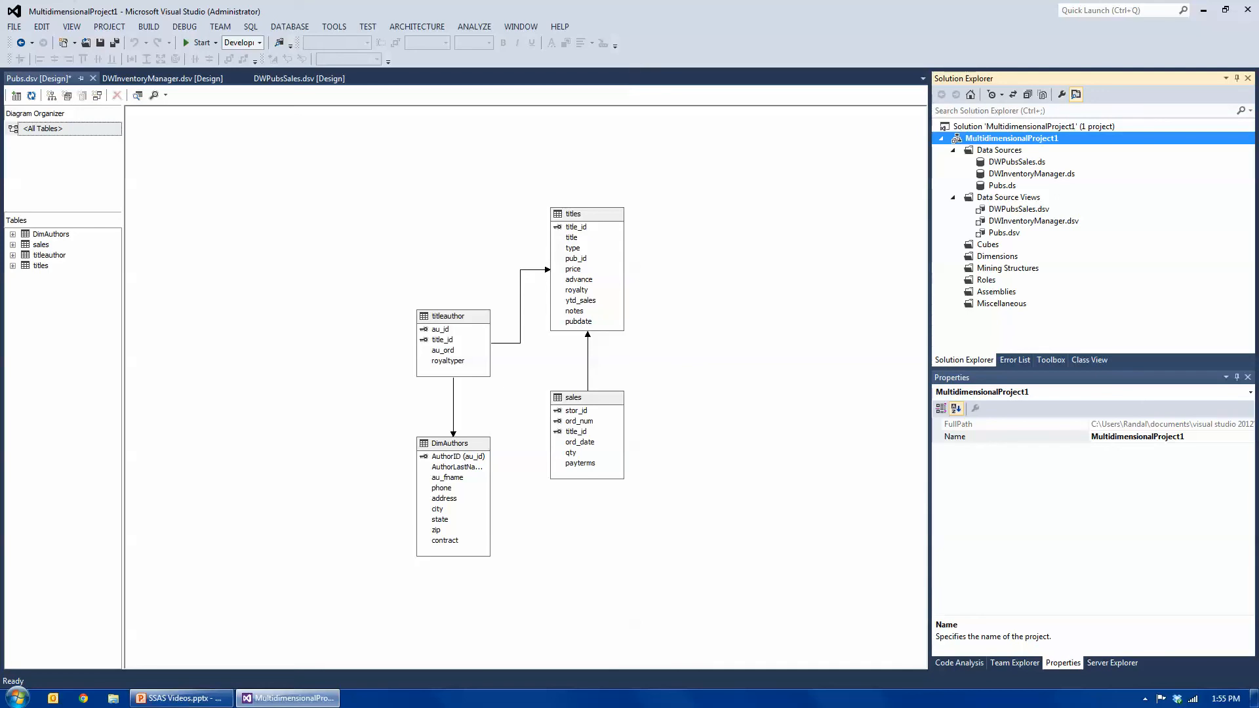
# Replace the DimAuthors table with a new named query called DimAuthors
pyautogui.rightClick(472, 449)
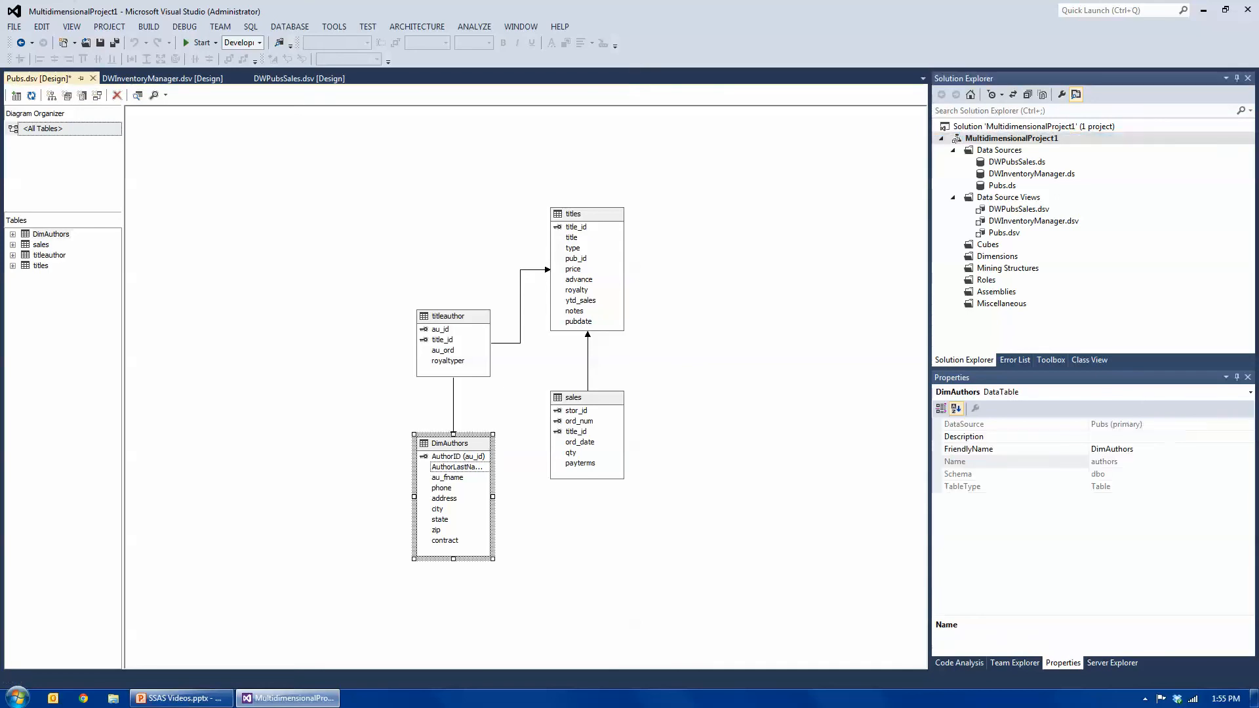
pyautogui.moveTo(521, 486)
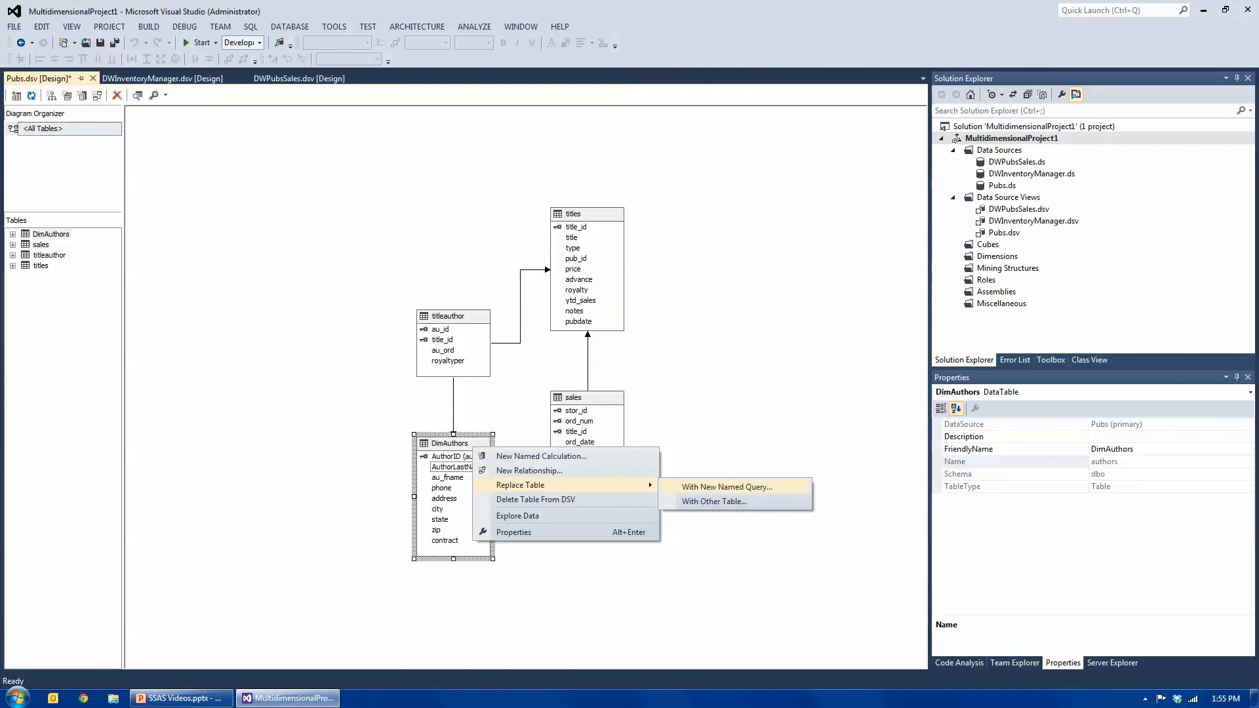
pyautogui.click(726, 487)
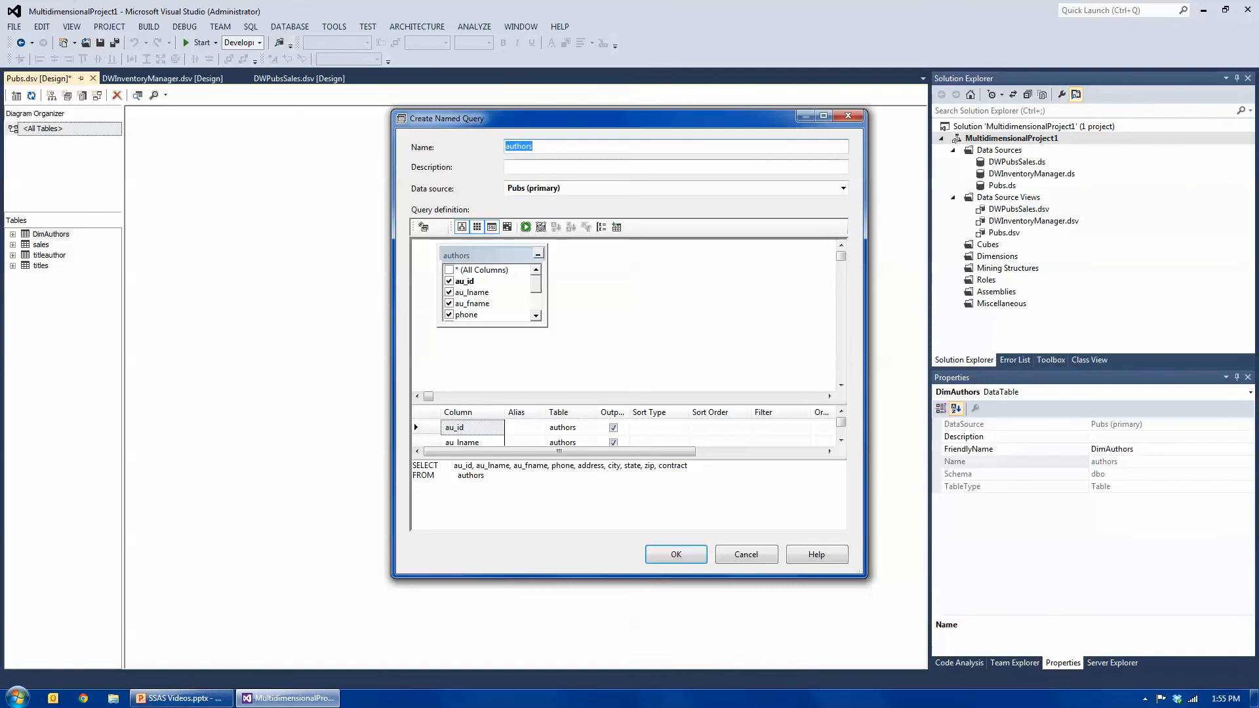
pyautogui.press('Home')
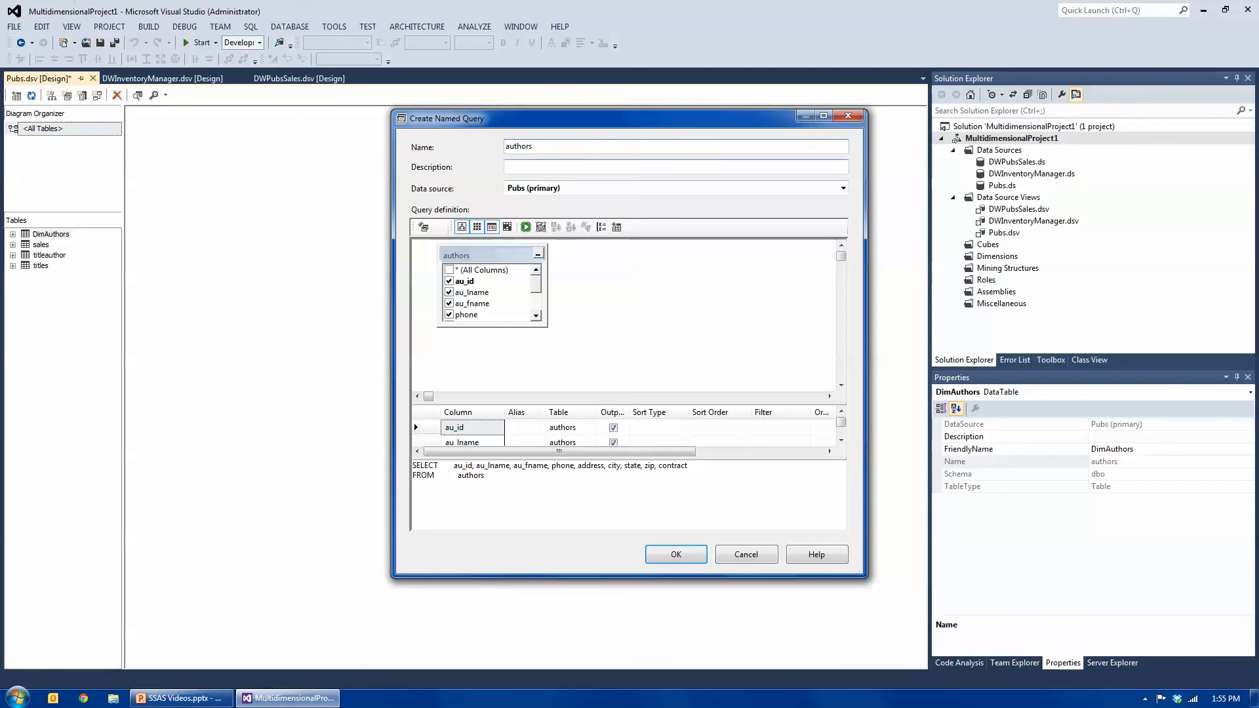
pyautogui.hotkey('shift', 'End')
pyautogui.press('Delete')
pyautogui.write('DimAuthors')
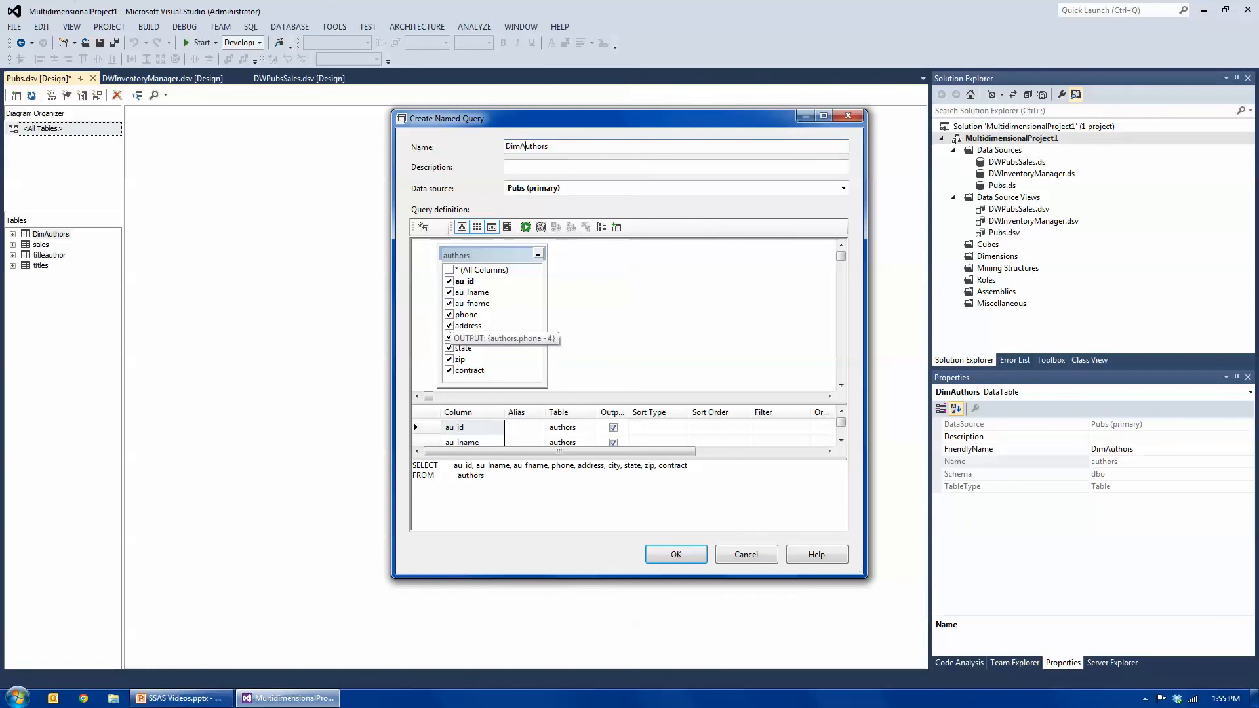
# Limit the named query's output to the au_id, au_lname, au_fname, city and state columns
pyautogui.click(449, 314)
pyautogui.click(449, 326)
pyautogui.click(449, 337)
pyautogui.click(449, 348)
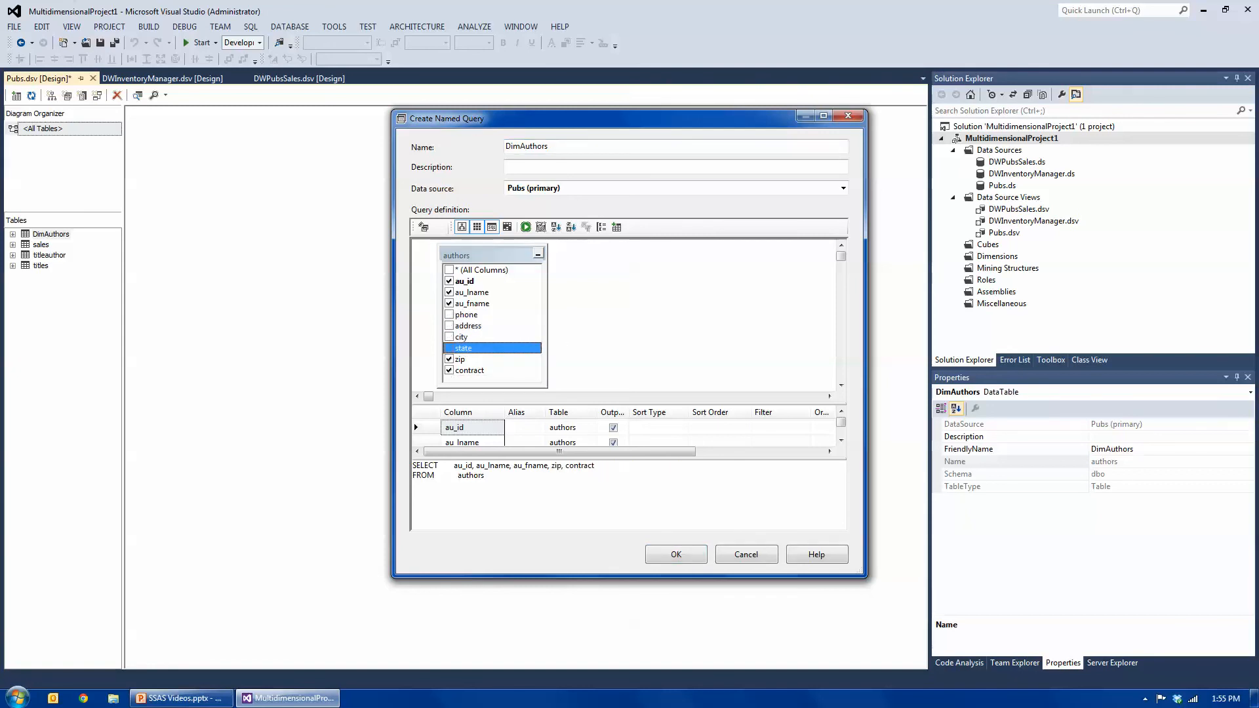
pyautogui.click(449, 359)
pyautogui.click(449, 371)
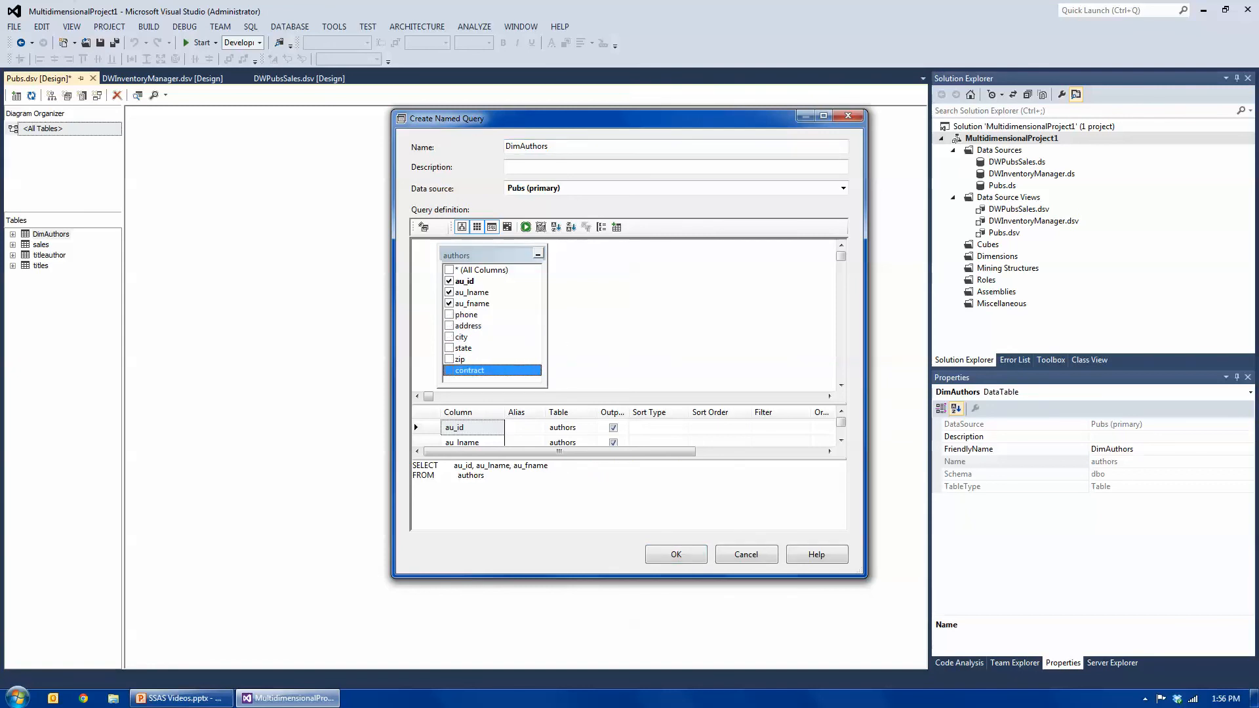
pyautogui.click(449, 337)
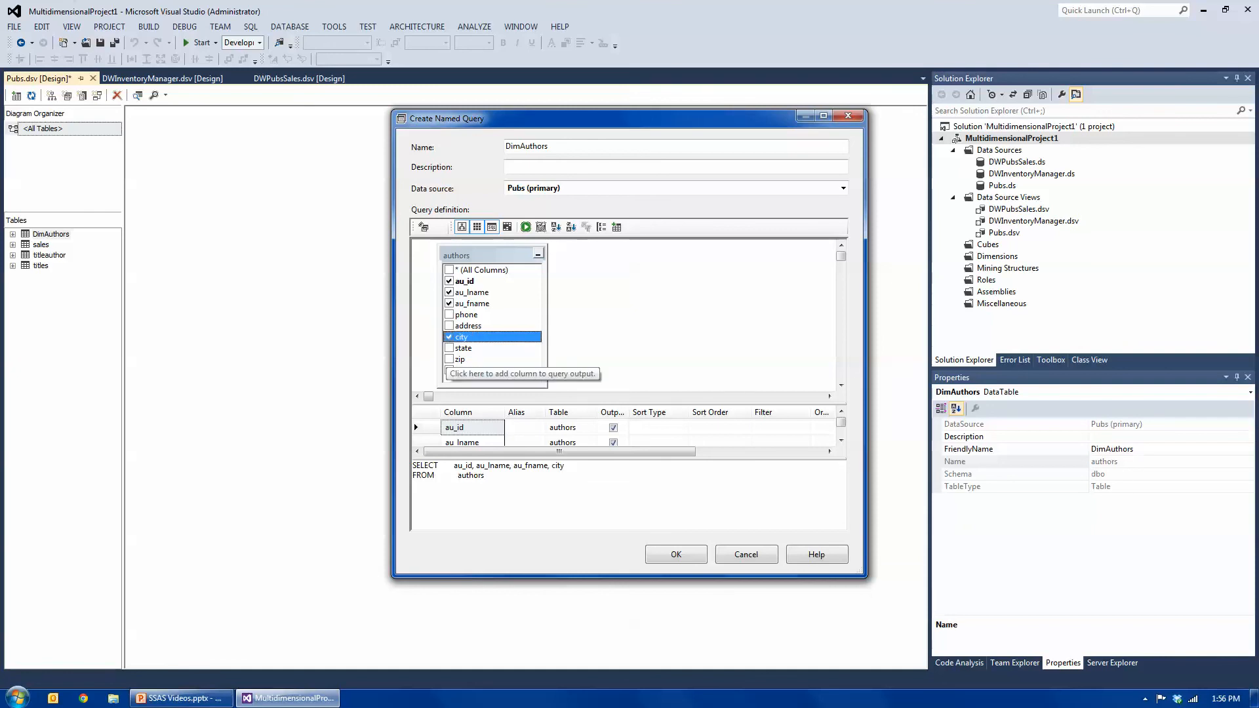
pyautogui.click(449, 348)
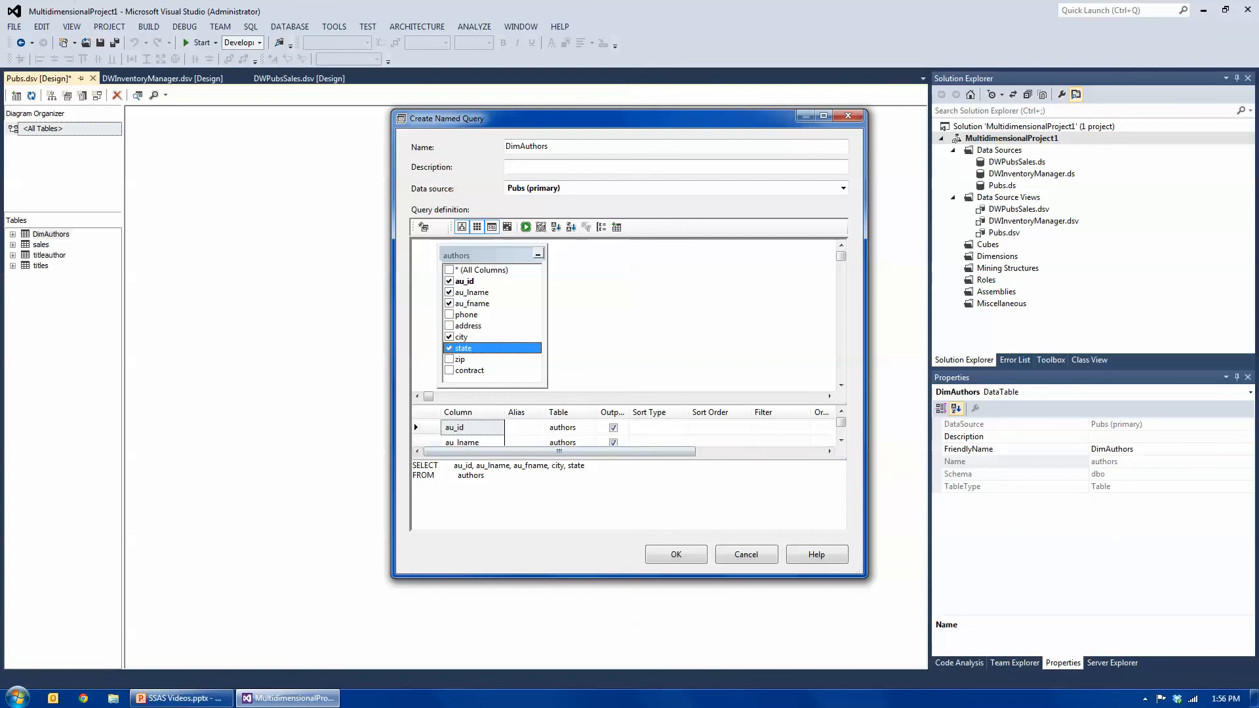
# Give the au_id column the alias AuthorID in the DimAuthors named query
pyautogui.click(524, 427)
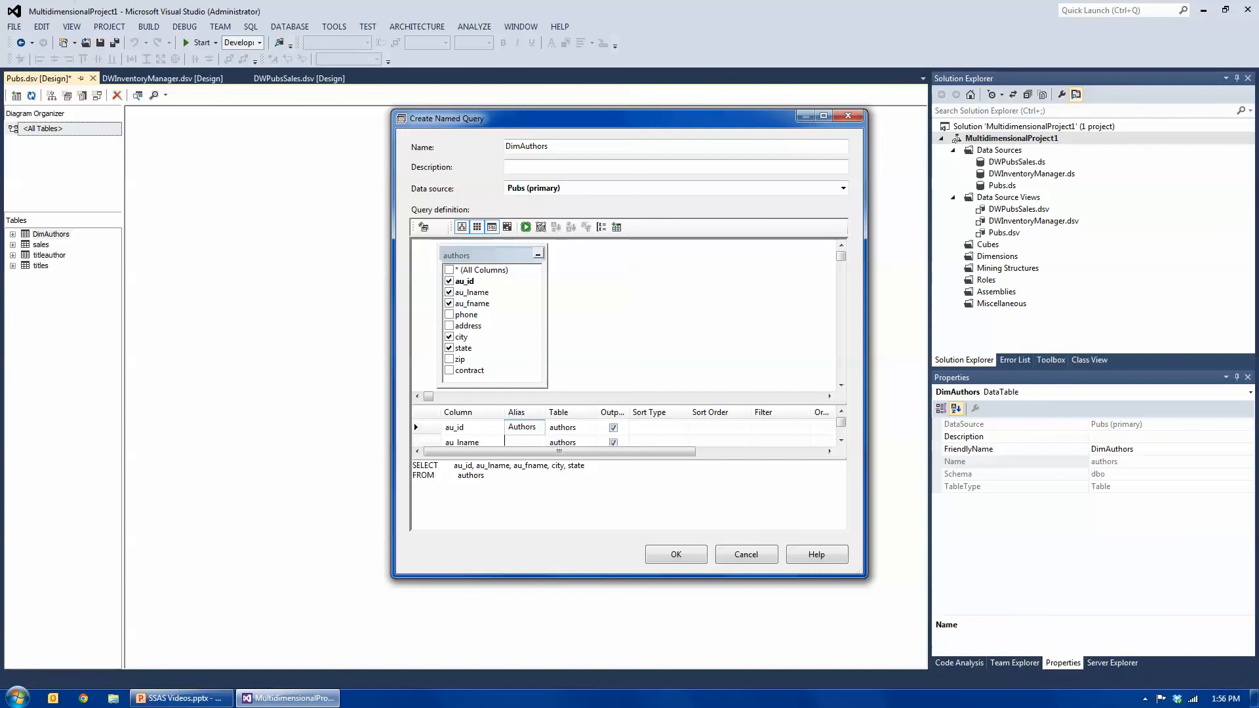
pyautogui.write('AuthorID')
pyautogui.moveTo(630, 110); pyautogui.dragTo(577, 35)
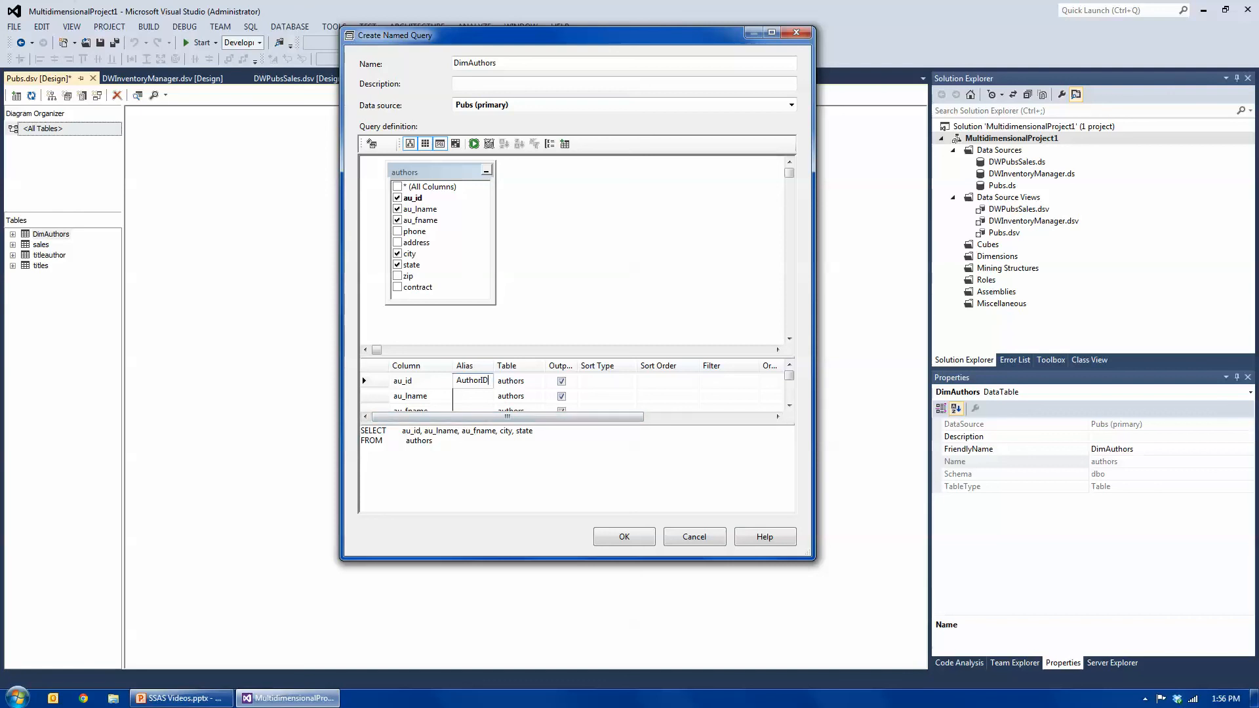
pyautogui.moveTo(452, 366); pyautogui.dragTo(508, 366)
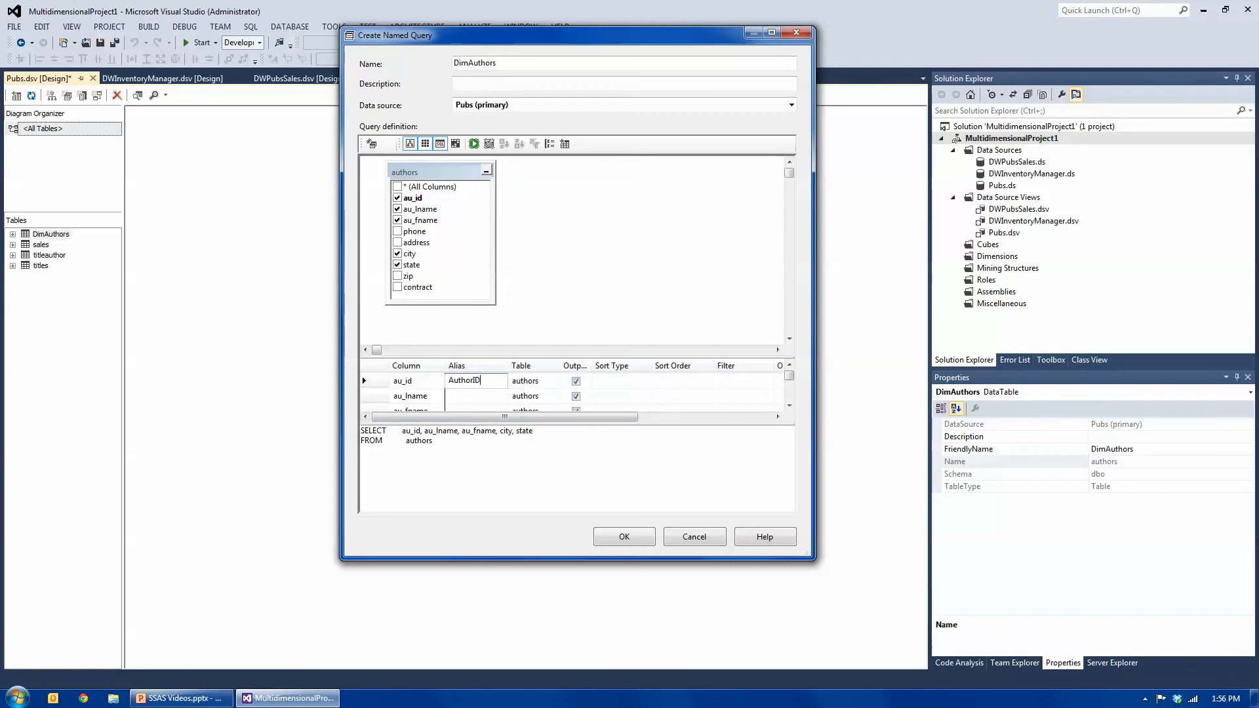
pyautogui.press('Return')
# Edit the query's SQL to combine the name columns as au_fname + ' ' + au_lname AS AuthorsFullName
pyautogui.click(413, 431)
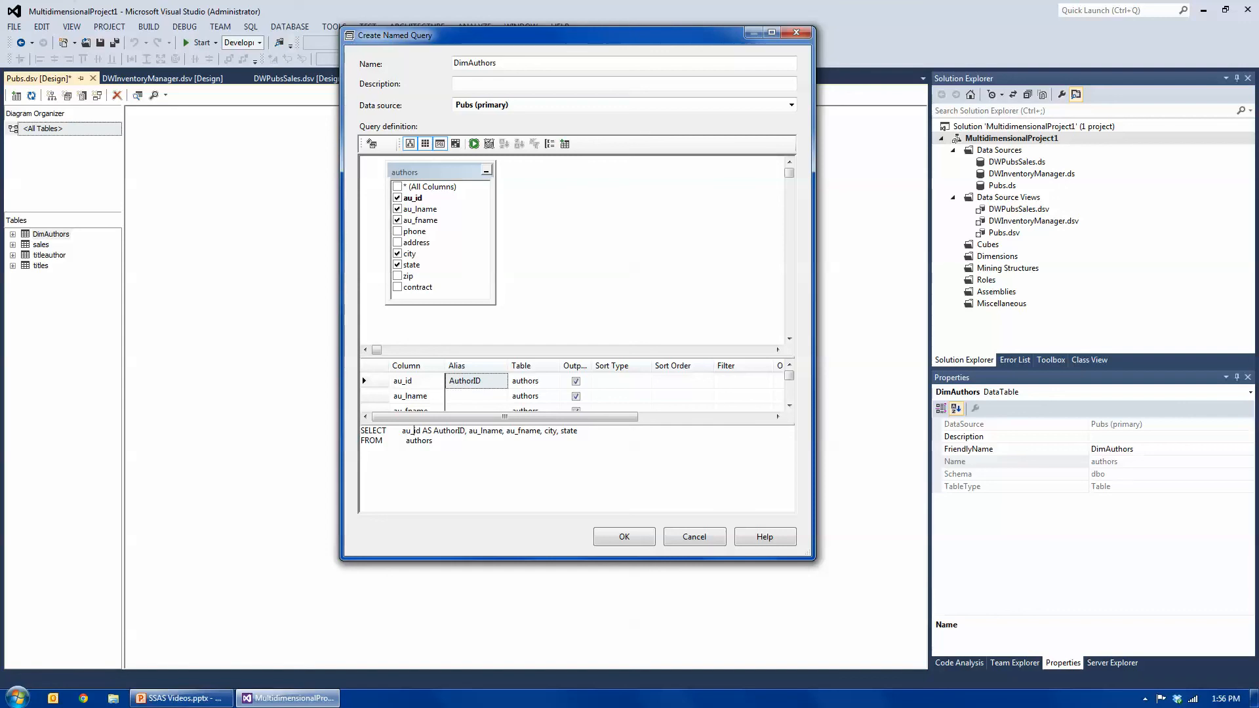
pyautogui.write('+')
pyautogui.press('Delete')
pyautogui.write('f')
pyautogui.write("' '")
pyautogui.press('Delete')
pyautogui.press('Delete')
pyautogui.write('+')
pyautogui.press('Right')
pyautogui.press('Delete')
pyautogui.write('l')
pyautogui.press('Right')
pyautogui.press('Right')
pyautogui.press('Right')
pyautogui.press('Right')
pyautogui.write('a')
pyautogui.press('BackSpace')
pyautogui.write('AS Auth')
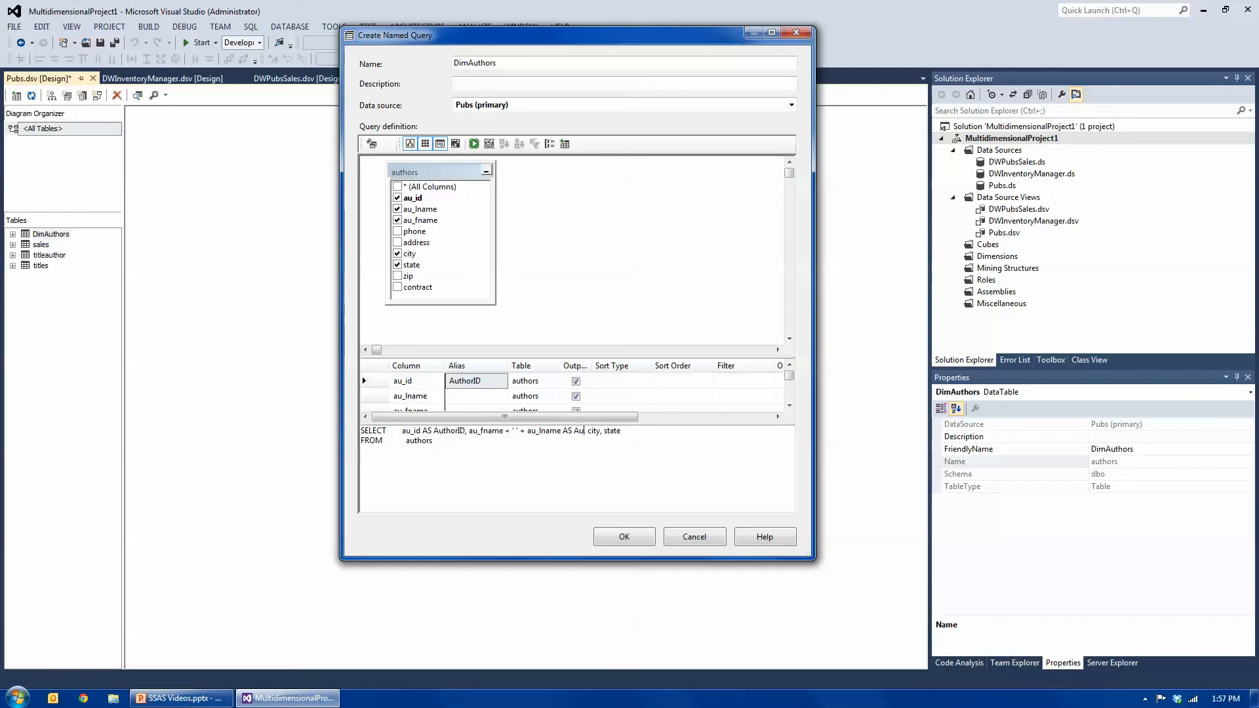
pyautogui.write('orsFullName')
# Capitalize the City and State column names in the SQL and alias City as AuthorsCity
pyautogui.press('Right')
pyautogui.press('Right')
pyautogui.write('C')
pyautogui.press('Delete')
pyautogui.press('Right')
pyautogui.press('Right')
pyautogui.press('Right')
pyautogui.press('Right')
pyautogui.press('Delete')
pyautogui.write('S')
pyautogui.write('AS')
pyautogui.write(' Authors')
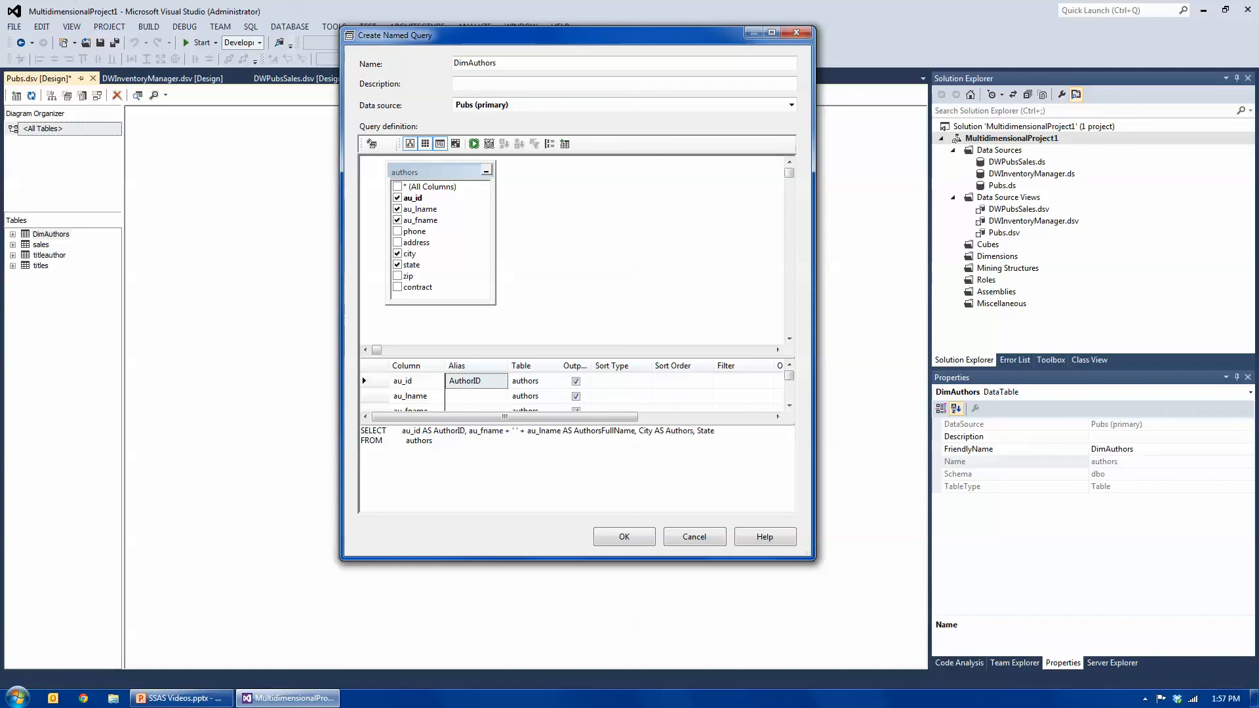
pyautogui.write('City')
# Alias the State column as AuthorsState in the query's SQL
pyautogui.press('Right')
pyautogui.press('Right')
pyautogui.press('Right')
pyautogui.press('Right')
pyautogui.press('Right')
pyautogui.press('Right')
pyautogui.write('State ')
pyautogui.write('AS Authors')
pyautogui.write('F')
pyautogui.press('BackSpace')
pyautogui.write('St')
# Break the SELECT list so each column expression sits on its own line, with the commas leading
pyautogui.click(465, 431)
pyautogui.press('Return')
pyautogui.click(402, 431)
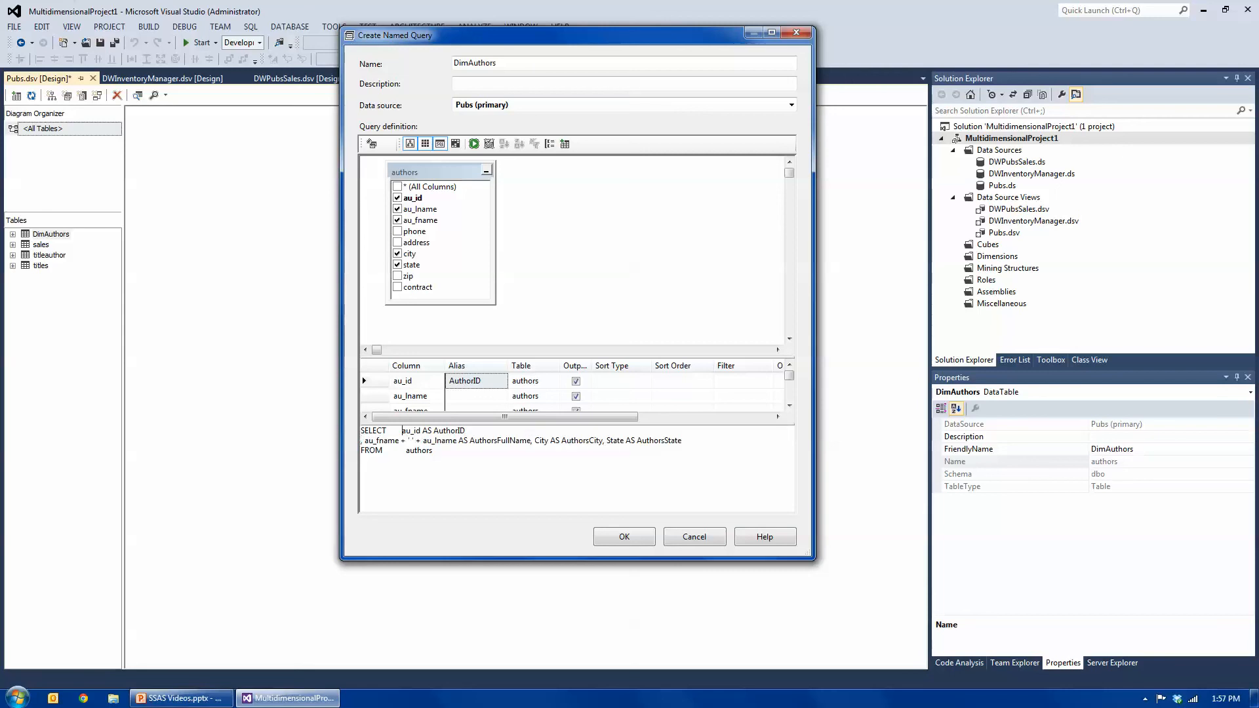
pyautogui.press('Return')
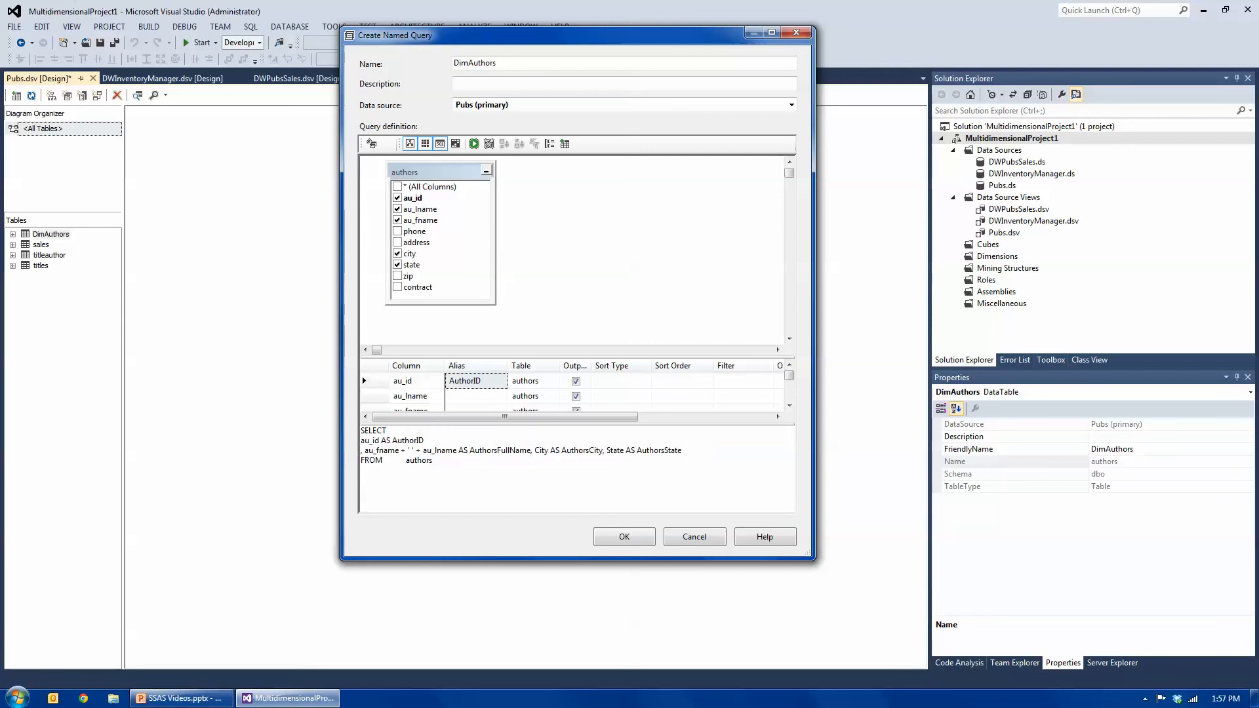
pyautogui.click(530, 450)
pyautogui.press('Return')
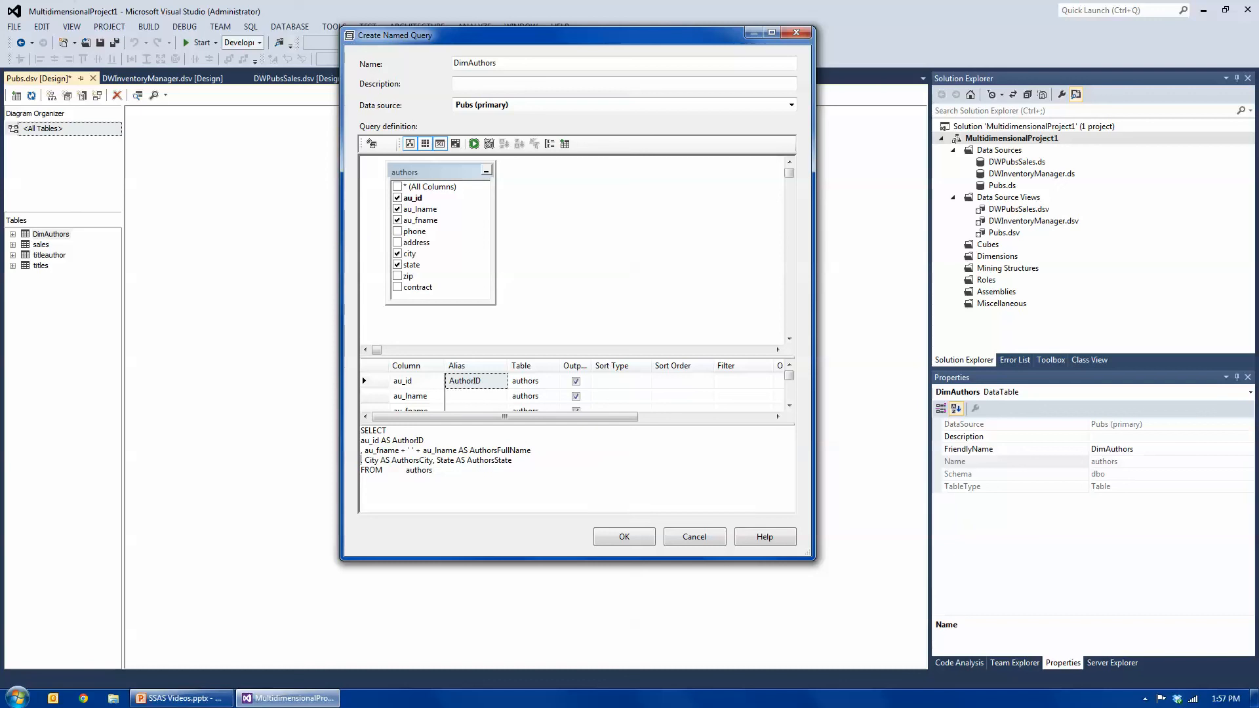
pyautogui.click(433, 460)
pyautogui.press('Return')
# Remove the extra spacing after FROM, capitalize the Authors table name, and save the DimAuthors named query
pyautogui.moveTo(404, 479); pyautogui.dragTo(386, 480)
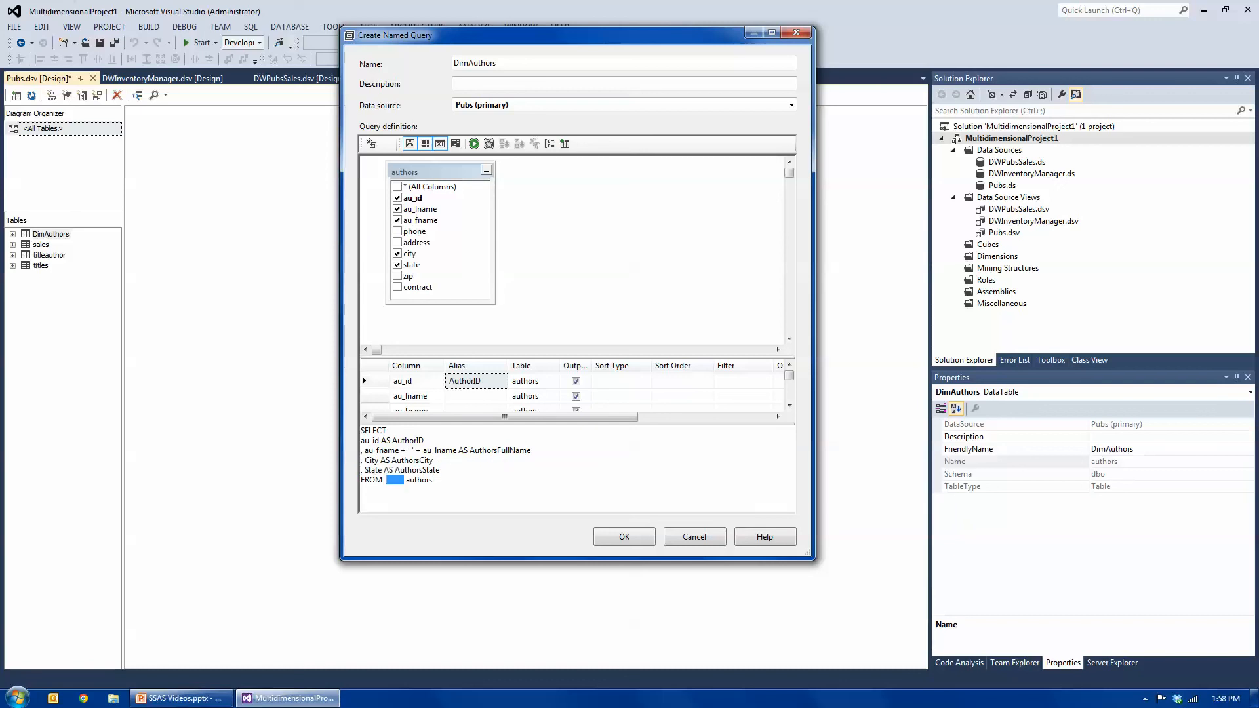
pyautogui.press('BackSpace')
pyautogui.press('Delete')
pyautogui.write('A')
pyautogui.click(624, 536)
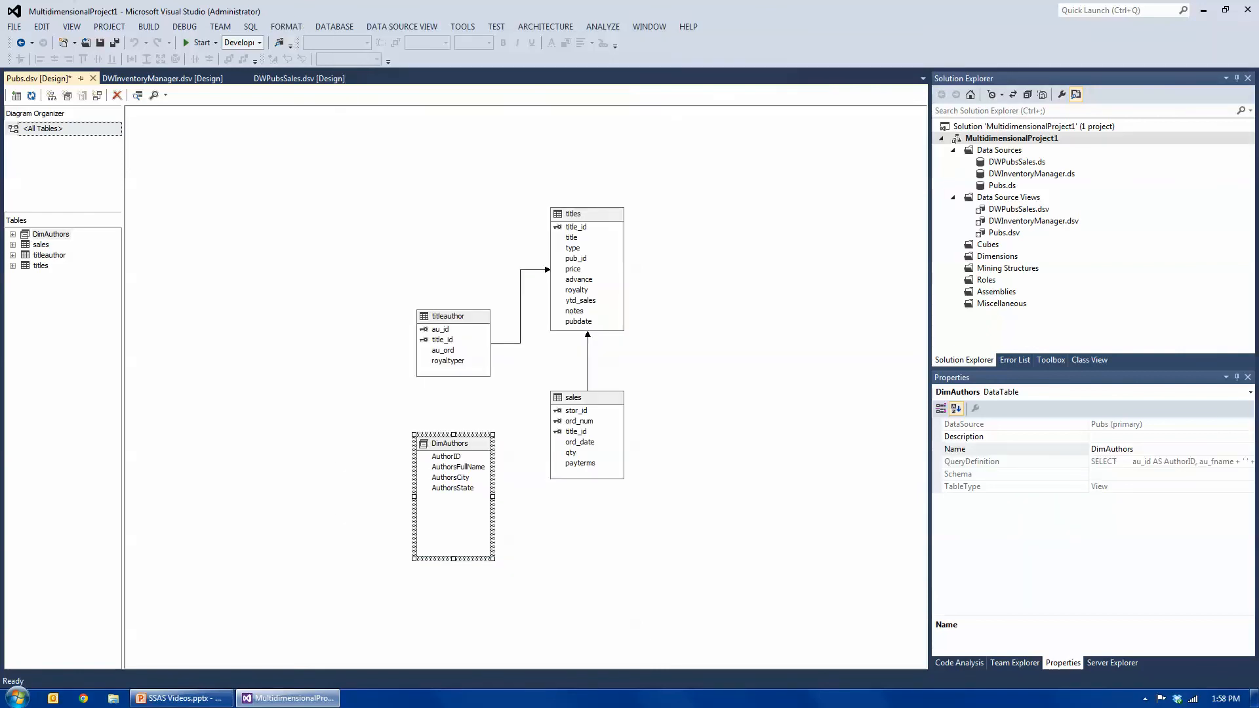
# Reopen the DimAuthors named query to review its definition, and close it again
pyautogui.rightClick(476, 465)
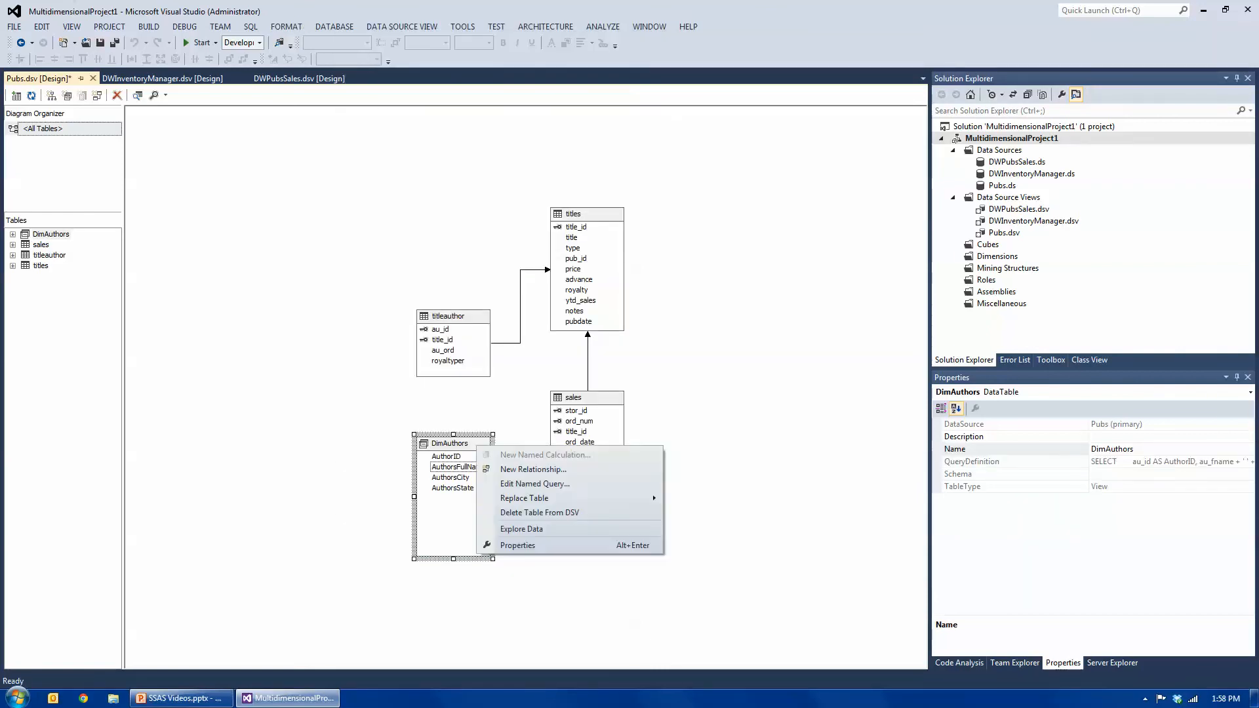
pyautogui.click(534, 483)
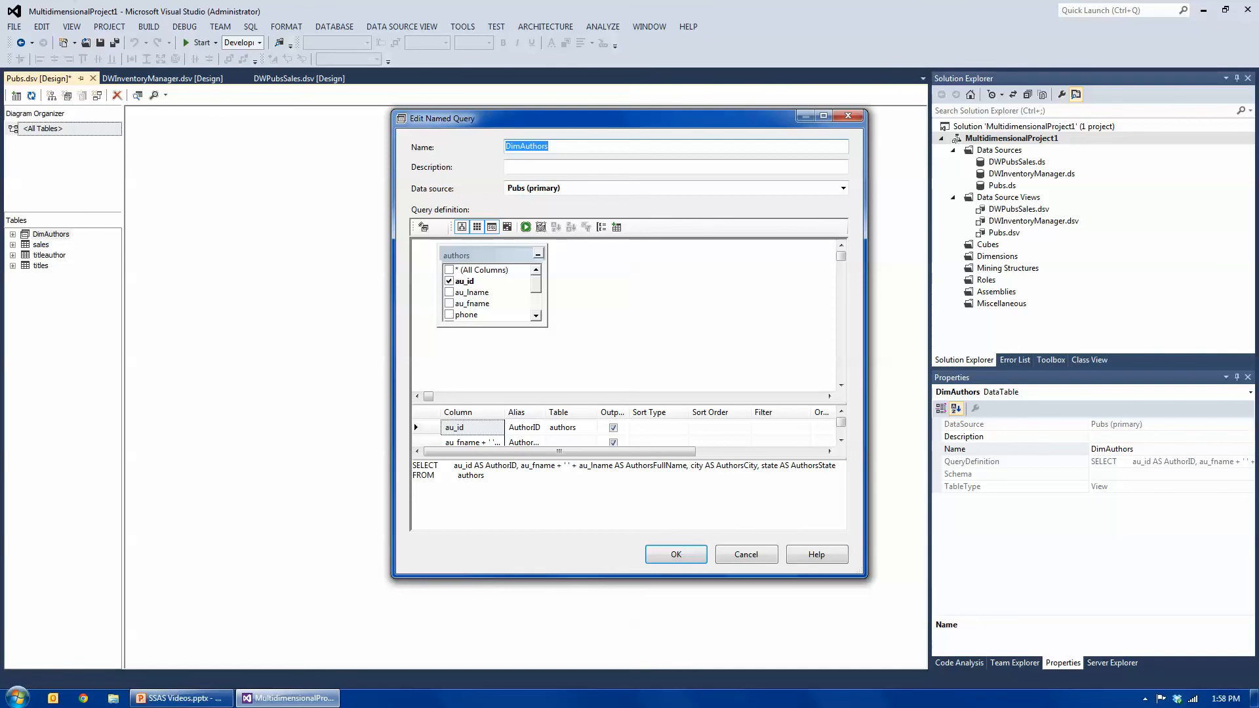
pyautogui.press('Return')
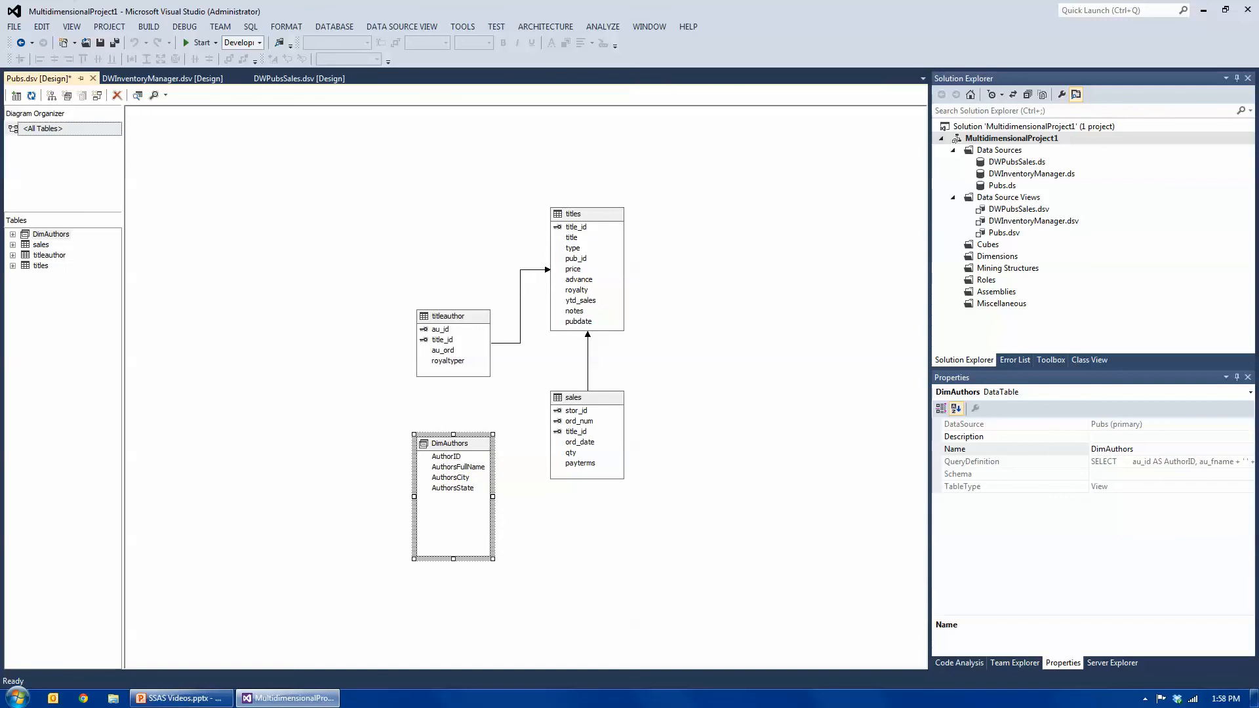
# Move DimAuthors closer beneath titleauthor in the diagram and check the options for replacing the titleauthor table
pyautogui.moveTo(446, 444); pyautogui.dragTo(452, 406)
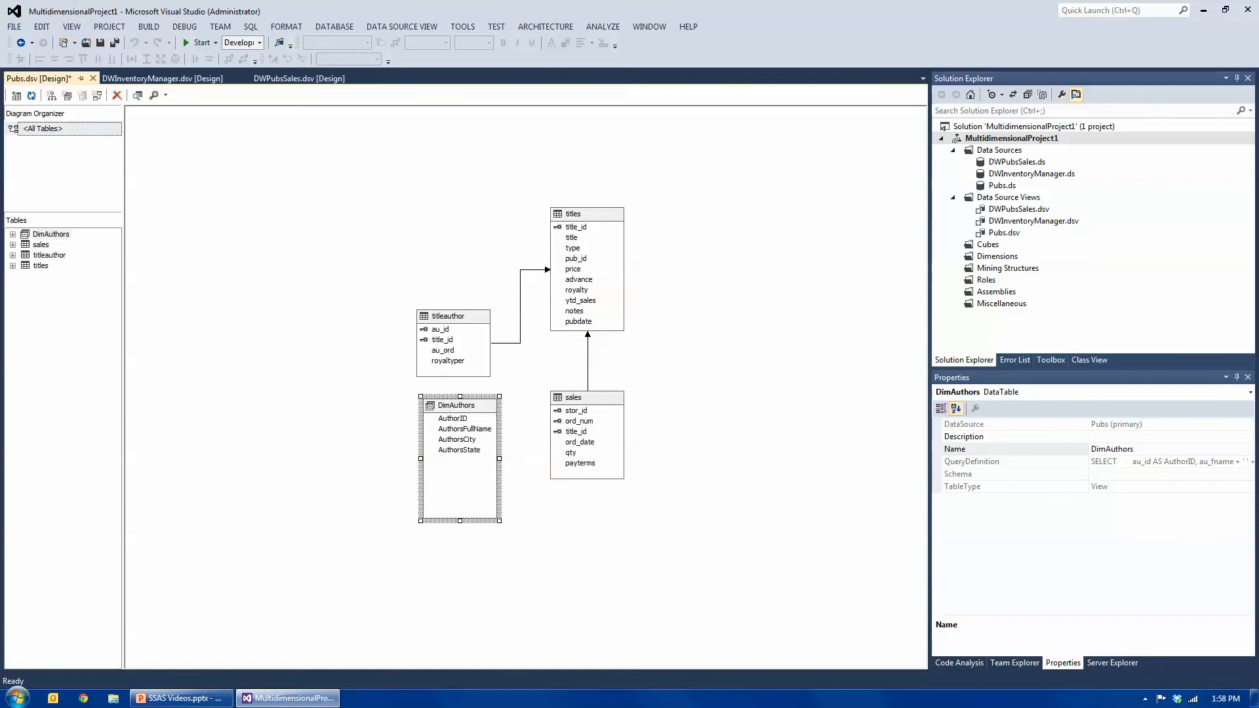
pyautogui.rightClick(467, 322)
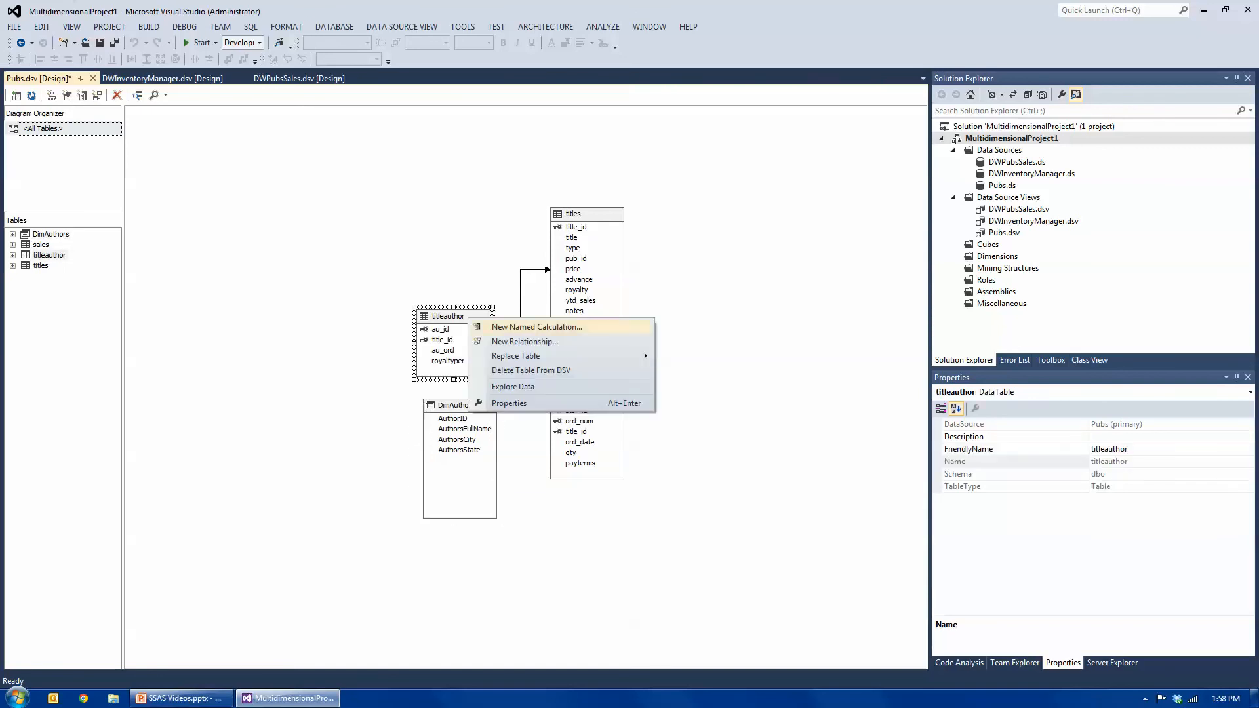
pyautogui.moveTo(570, 355)
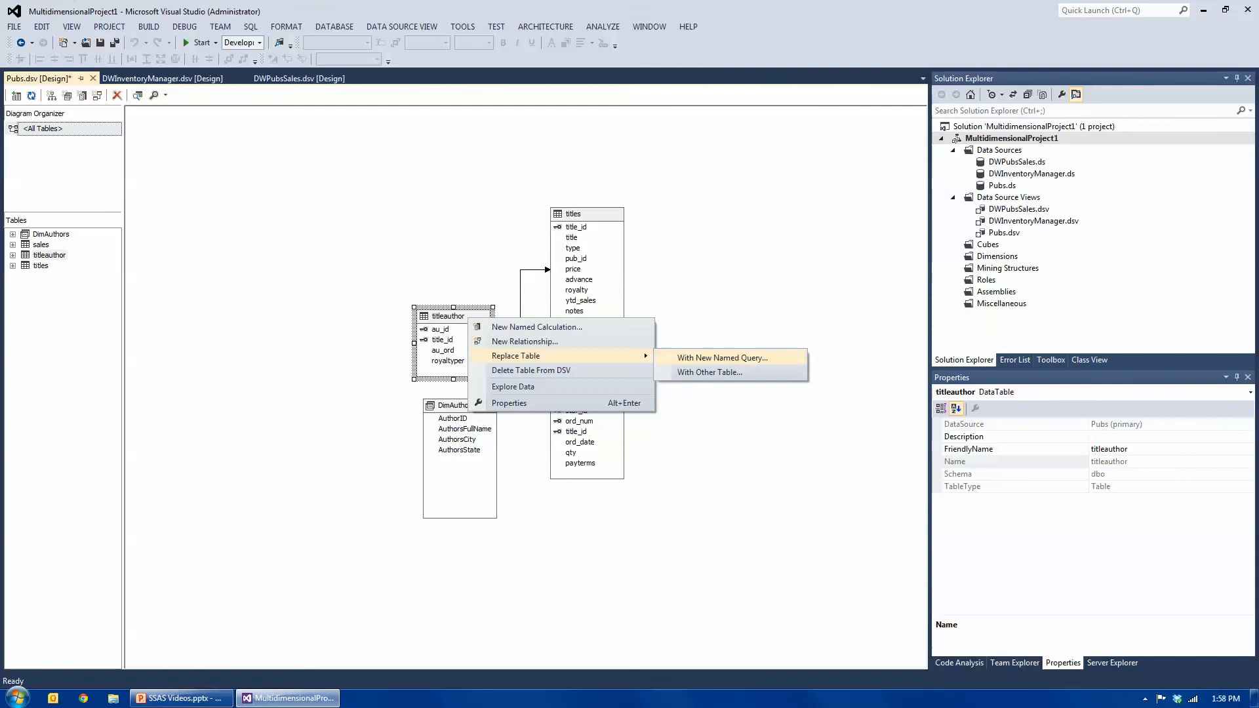
pyautogui.click(522, 441)
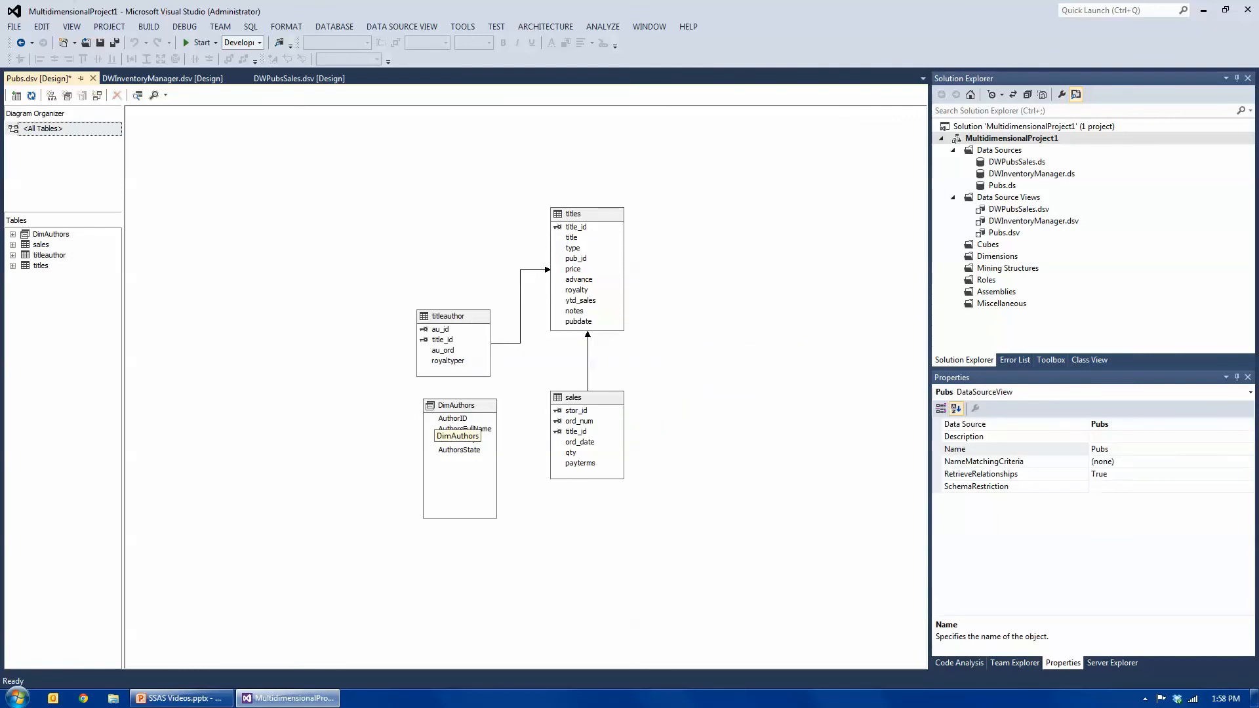
# Explore the data returned by DimAuthors and close the data view
pyautogui.rightClick(451, 412)
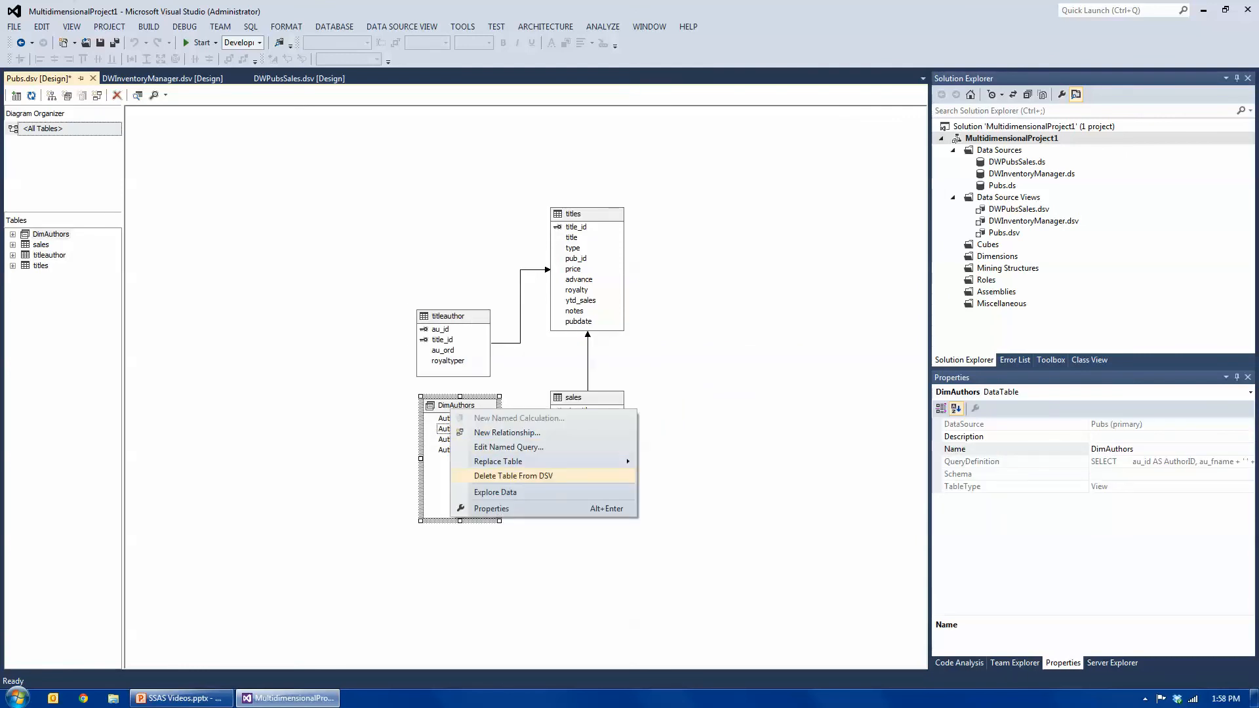
pyautogui.click(495, 491)
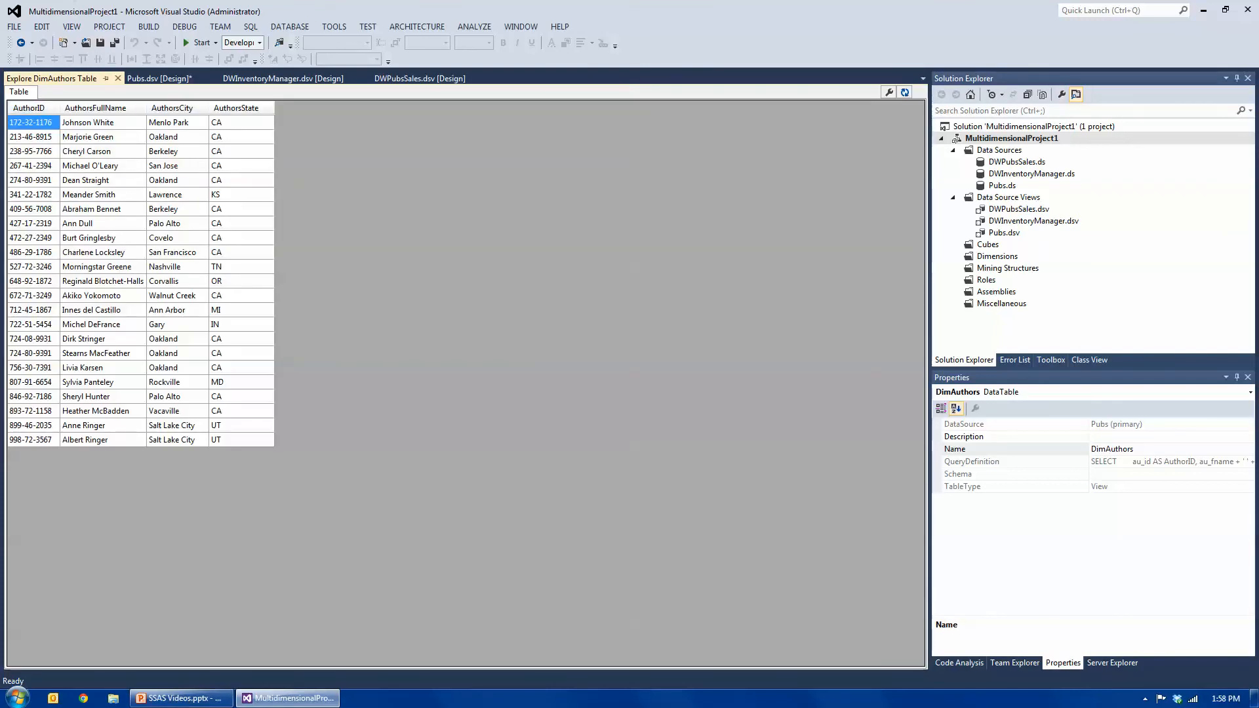
pyautogui.click(118, 78)
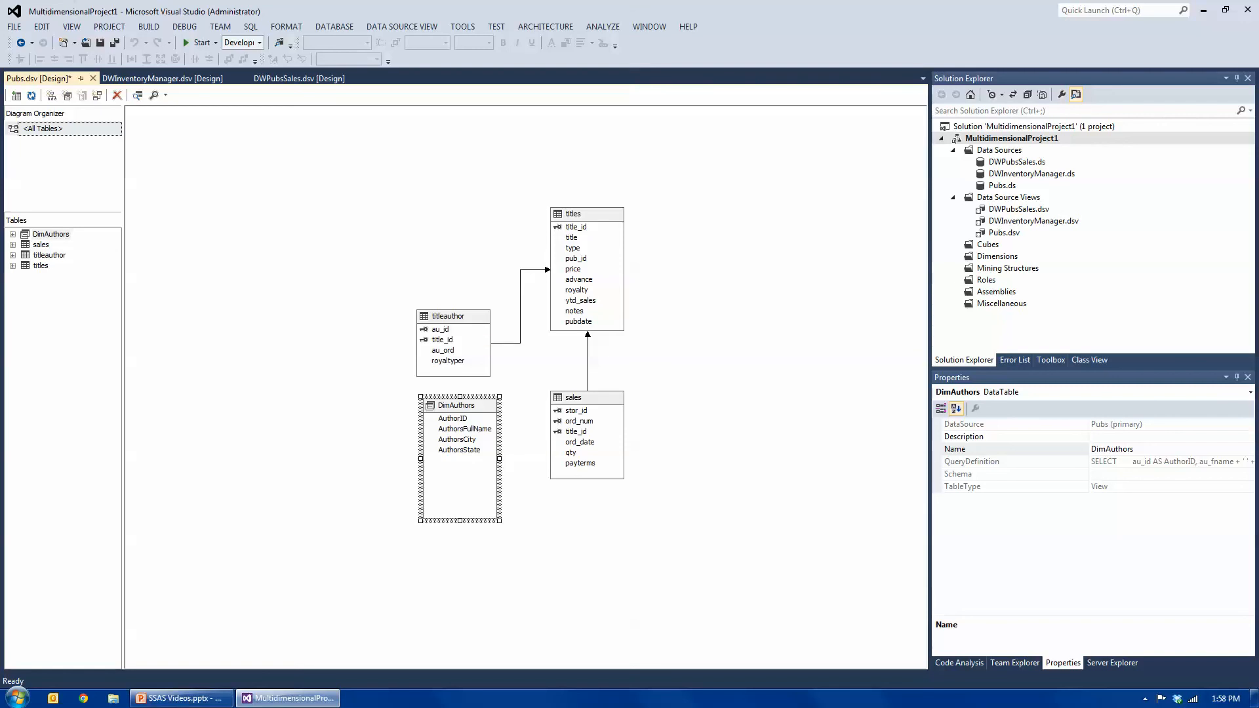
# Explore the data in the sales table and close the data view
pyautogui.rightClick(617, 394)
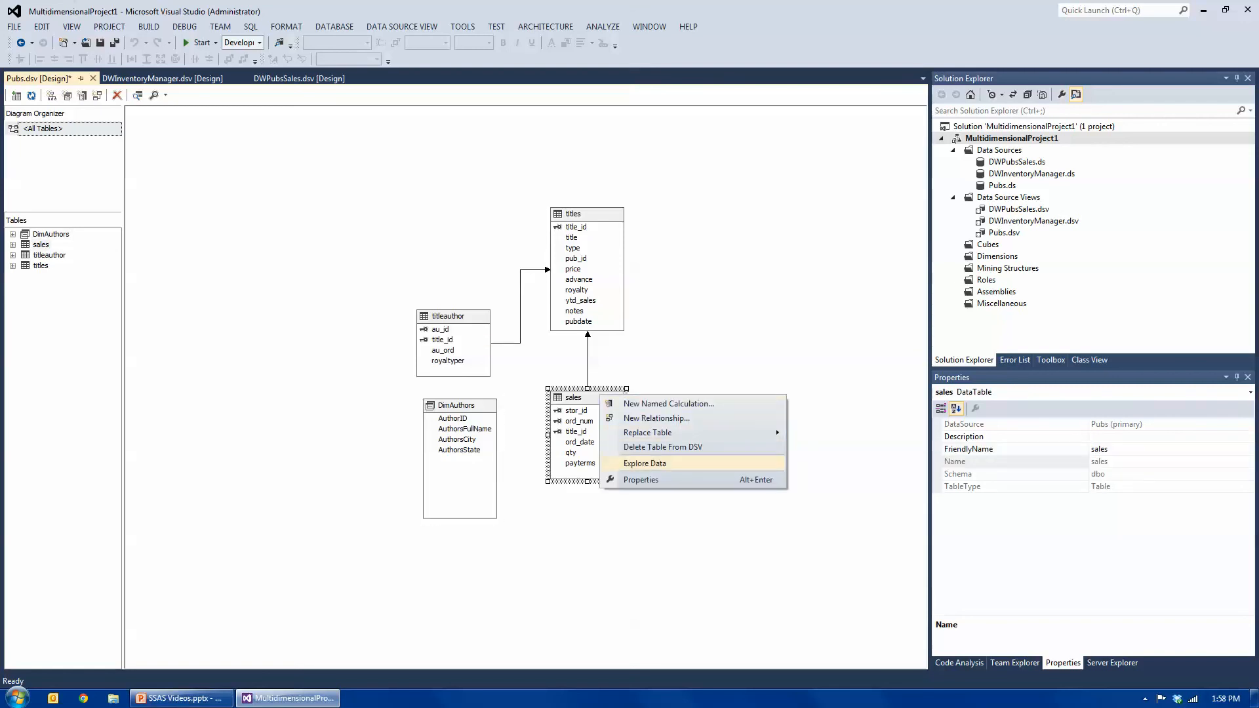
pyautogui.click(655, 463)
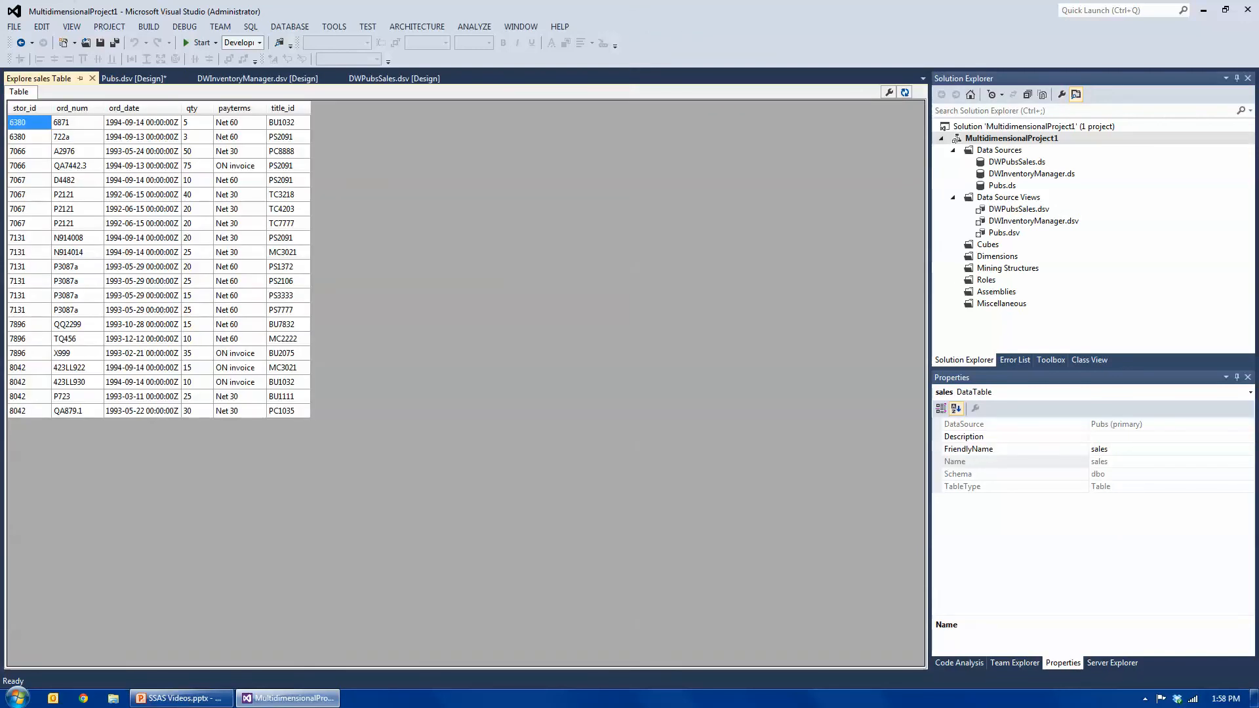
pyautogui.click(92, 78)
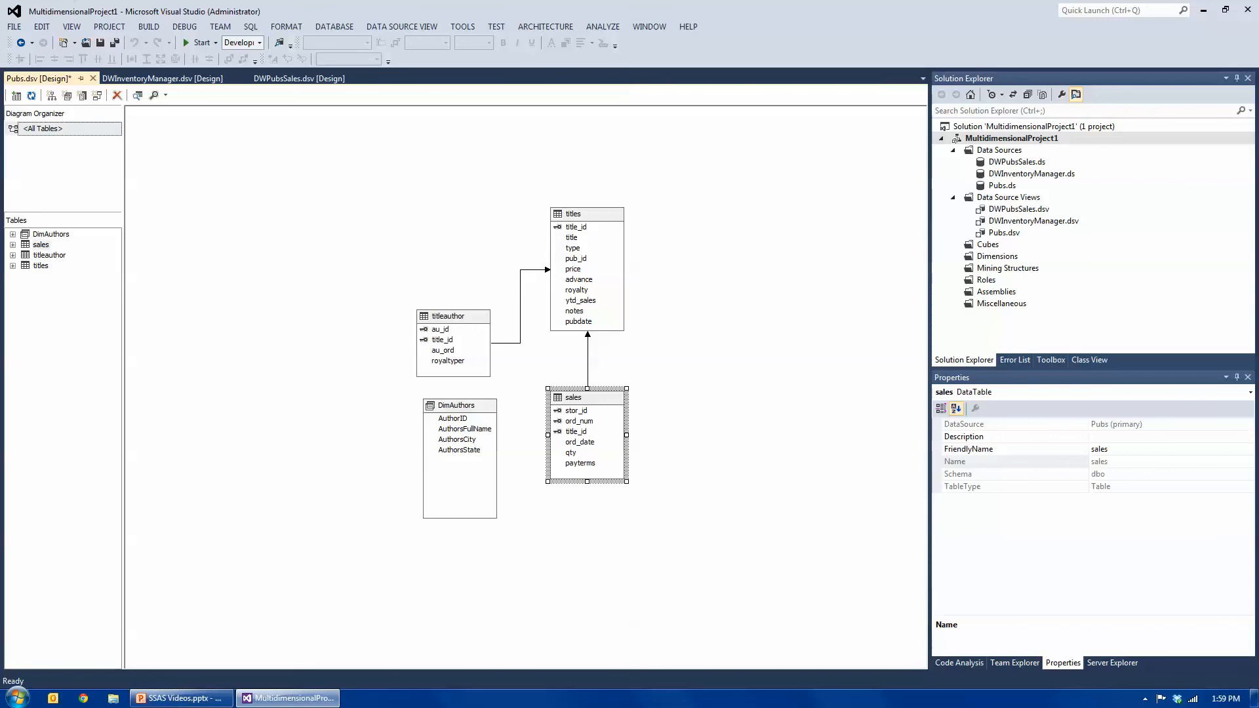
pyautogui.click(459, 433)
pyautogui.rightClick(458, 420)
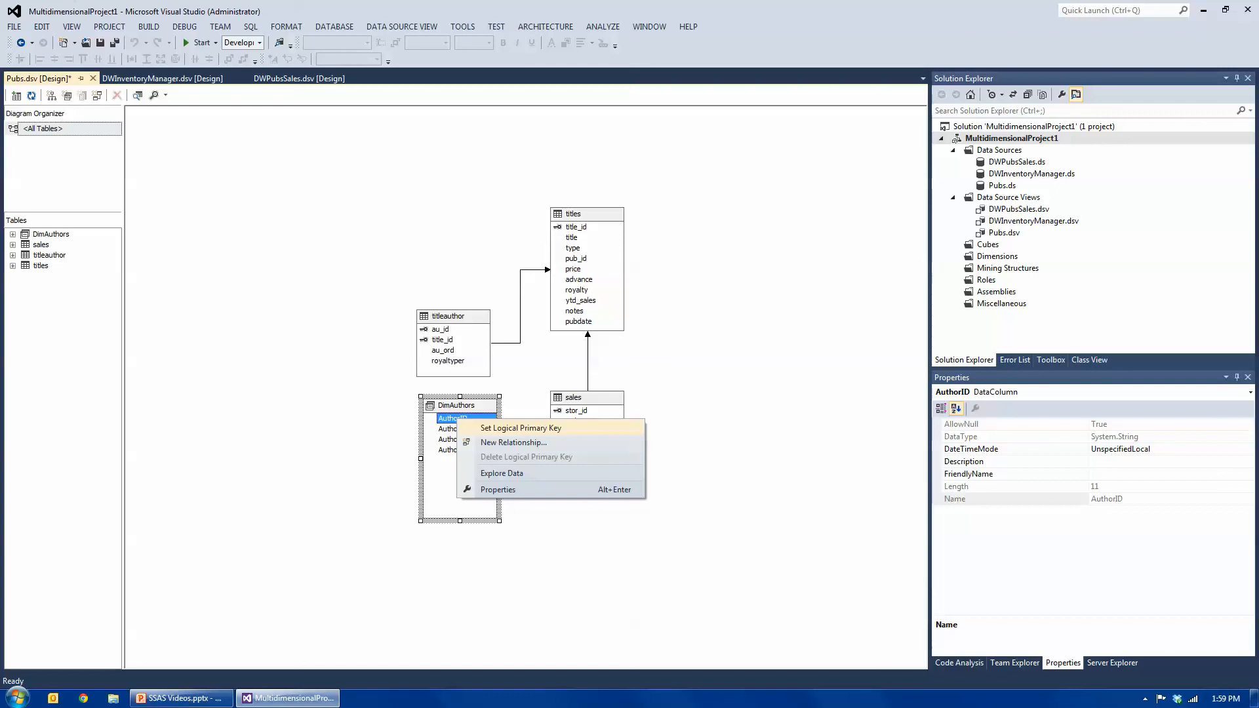
pyautogui.click(386, 452)
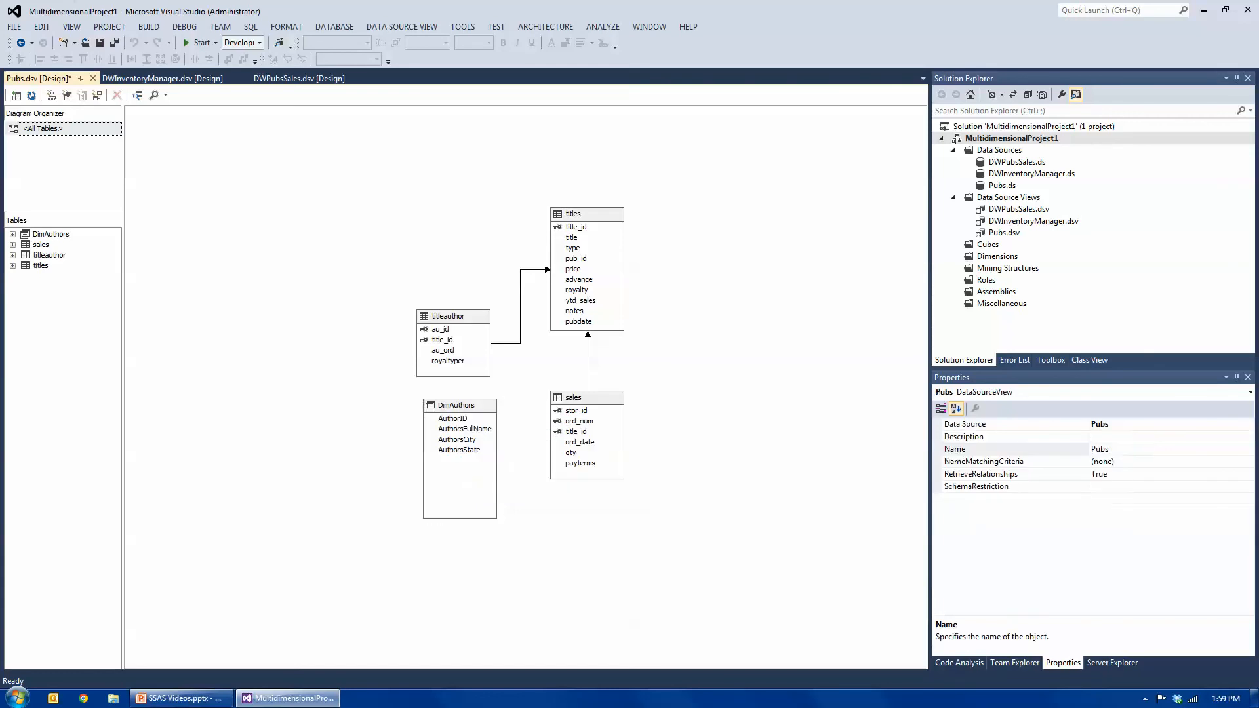
pyautogui.click(453, 418)
pyautogui.keyDown('ctrl'); pyautogui.click(462, 429); pyautogui.keyUp('ctrl')
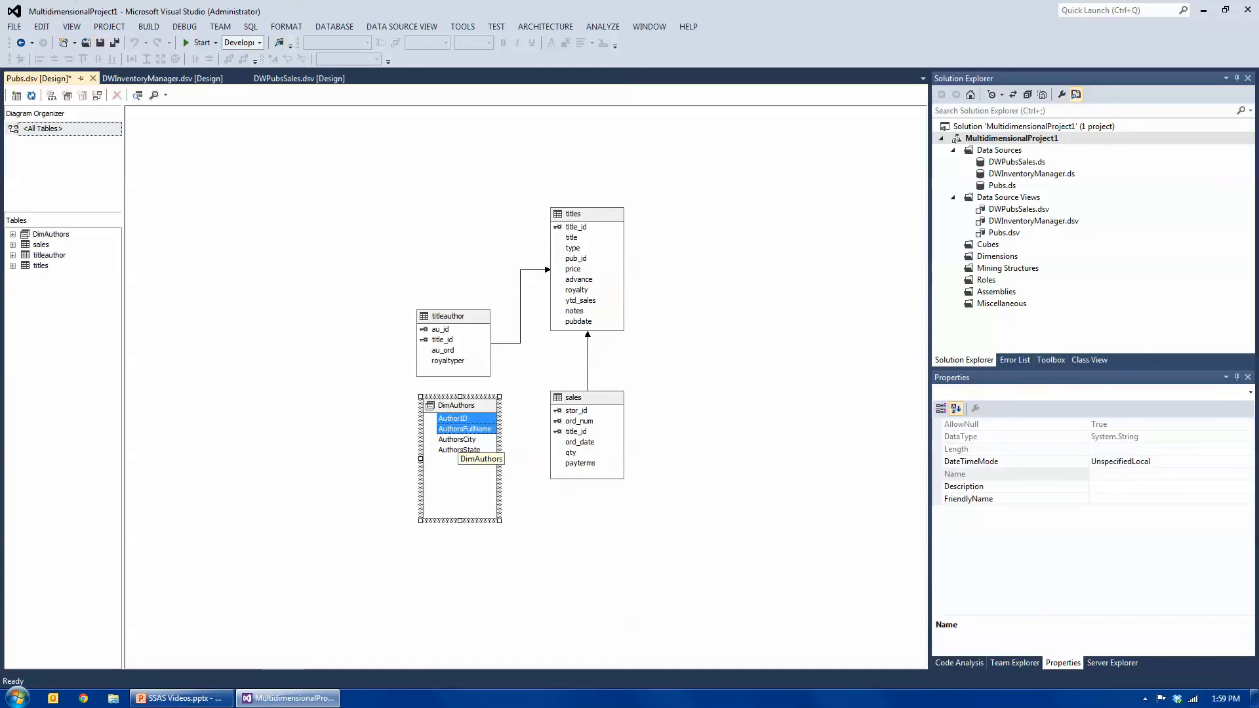
pyautogui.keyDown('ctrl'); pyautogui.click(458, 440); pyautogui.keyUp('ctrl')
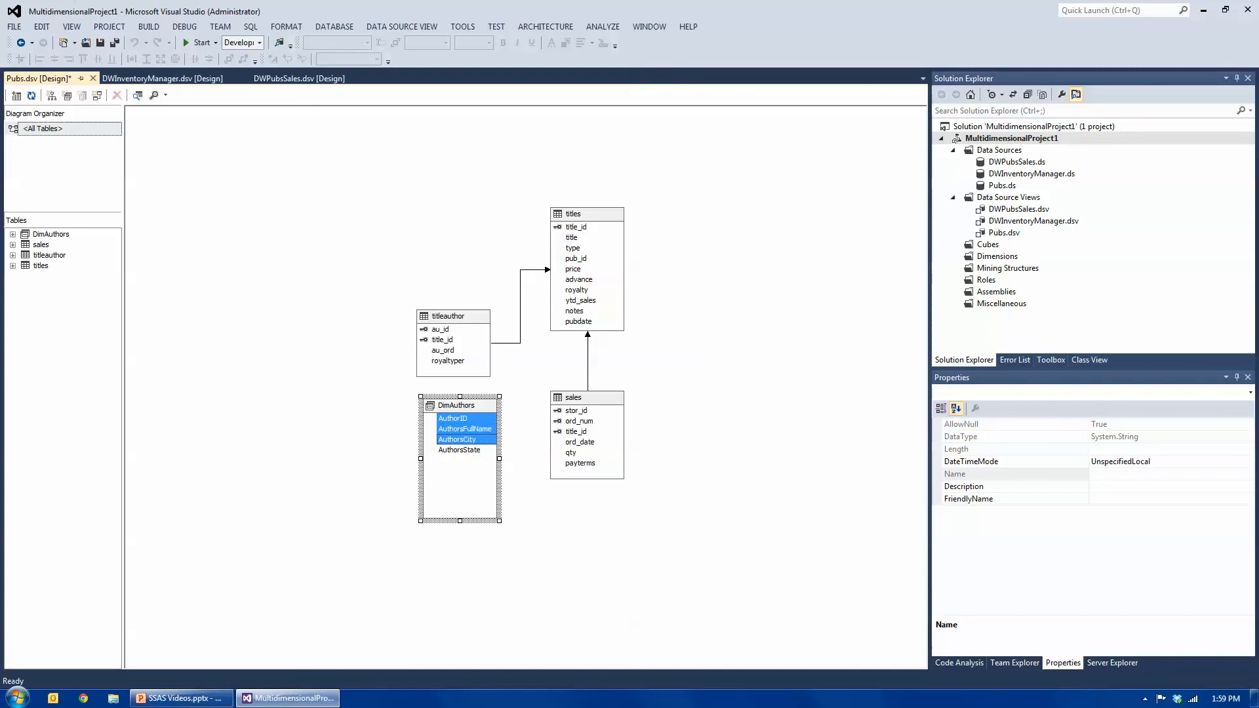
pyautogui.keyDown('ctrl'); pyautogui.click(459, 449); pyautogui.keyUp('ctrl')
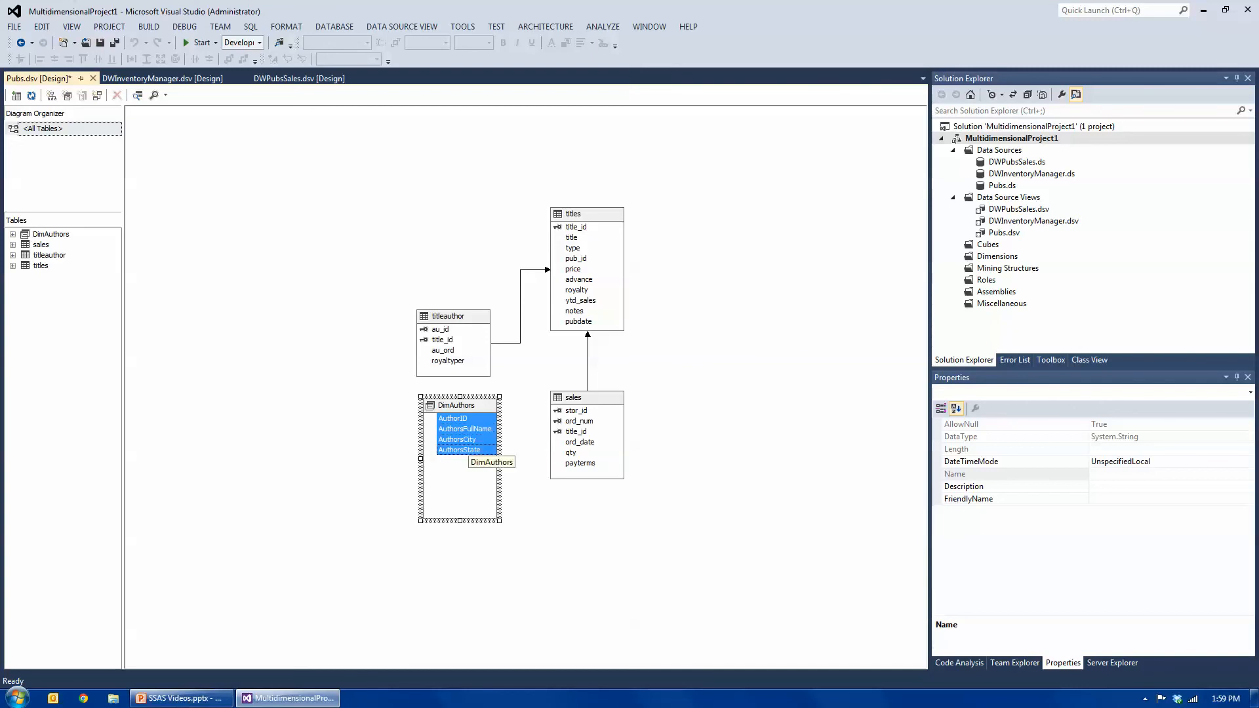
pyautogui.click(522, 493)
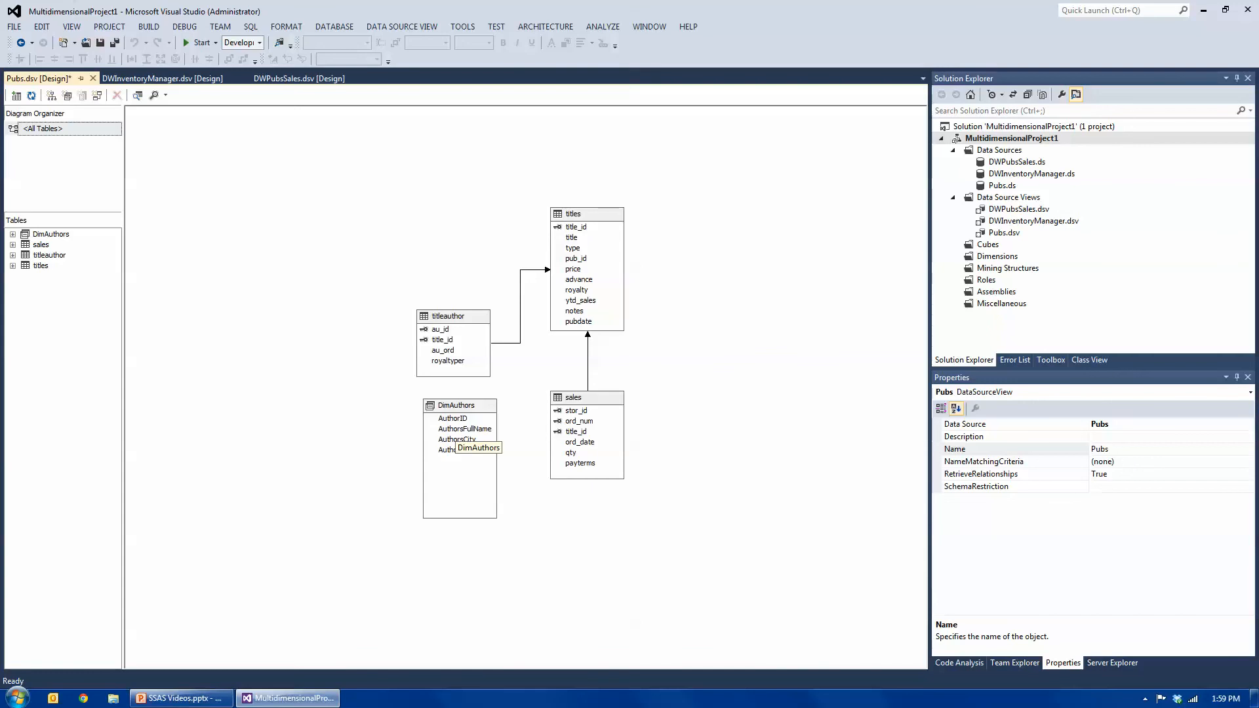
# Set AuthorID as the logical primary key of DimAuthors
pyautogui.click(453, 418)
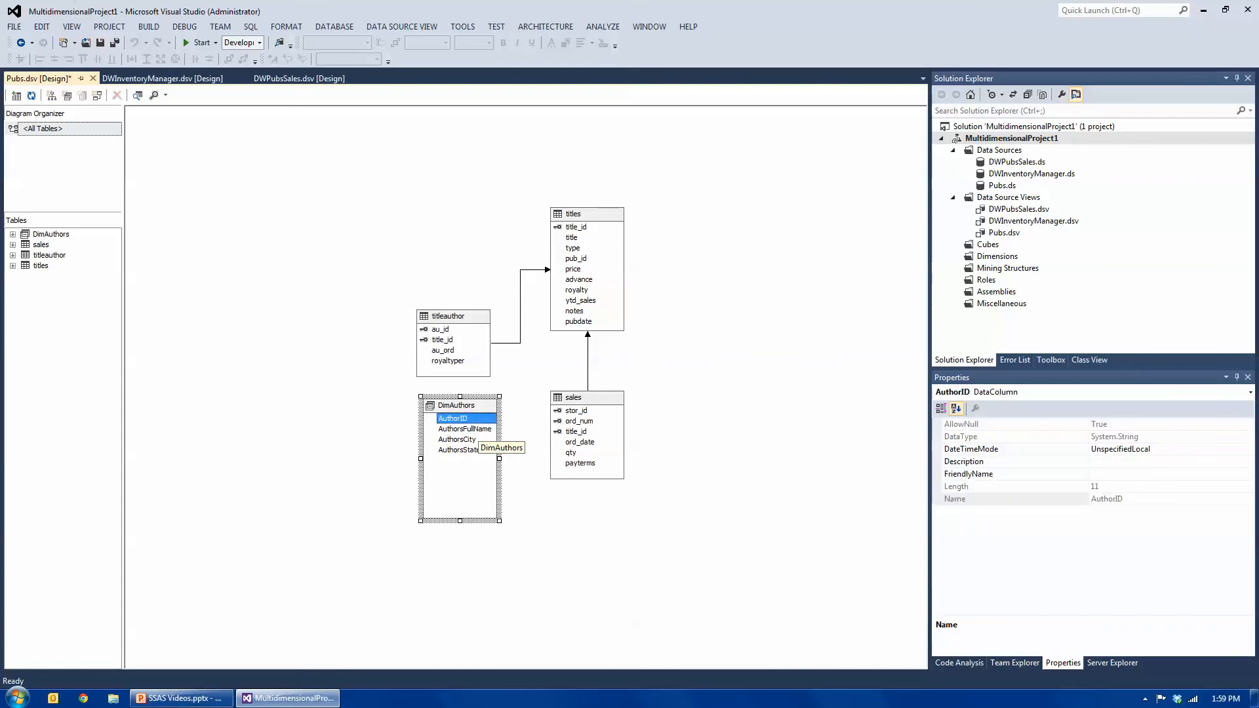
pyautogui.rightClick(466, 420)
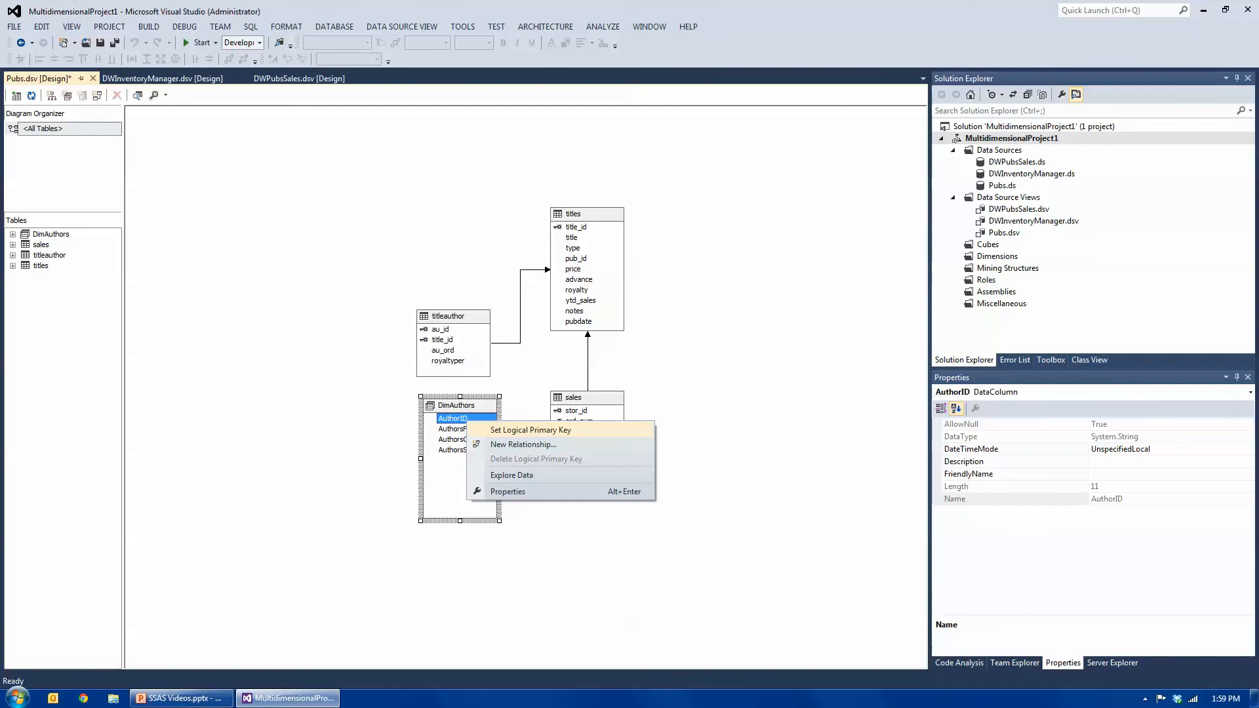
pyautogui.click(529, 430)
pyautogui.click(528, 435)
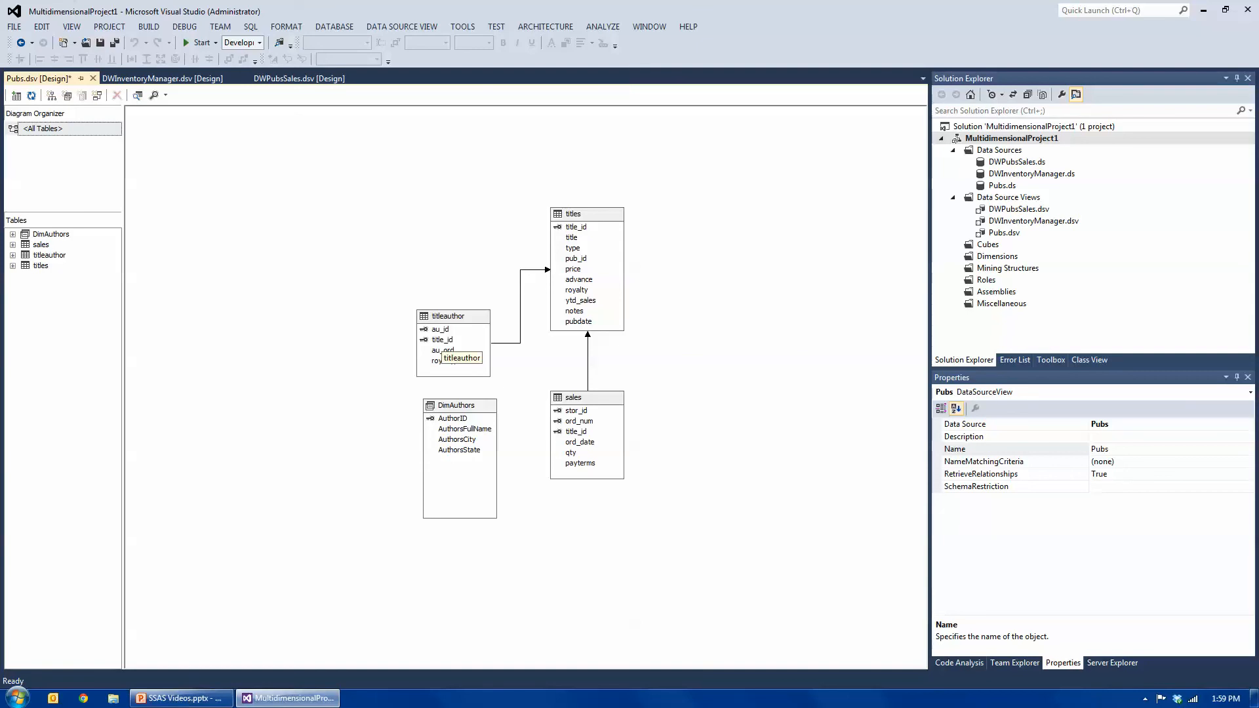
# Create a relationship from au_id in titleauthor to AuthorID in DimAuthors
pyautogui.click(442, 350)
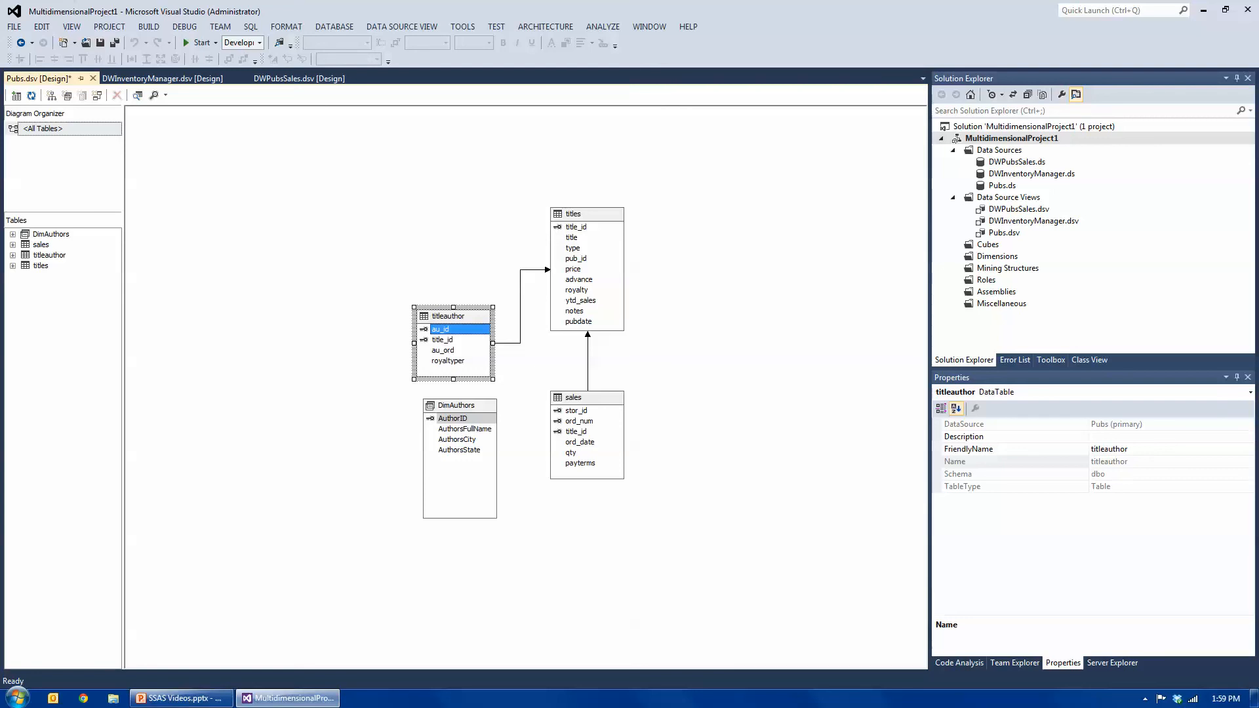
pyautogui.moveTo(440, 329); pyautogui.dragTo(452, 419)
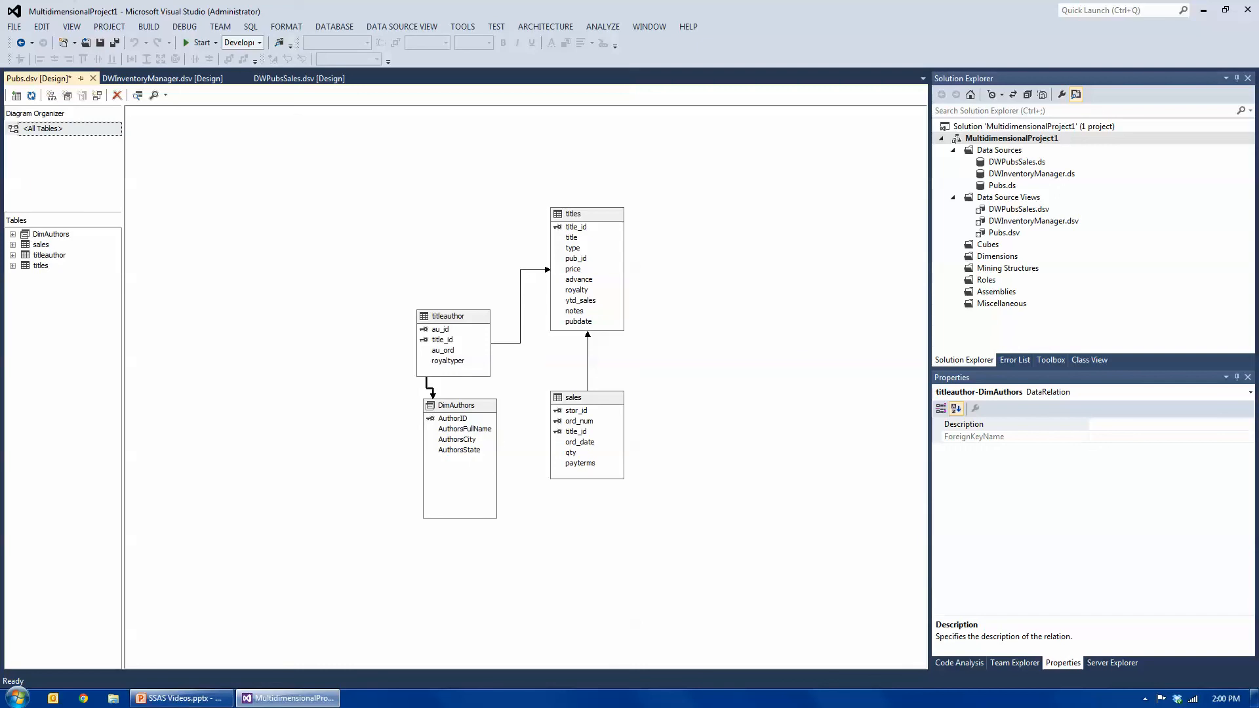
# Move the titleauthor table farther above DimAuthors and inspect the column properties of both tables, including au_id, AuthorsFullName and AuthorsState
pyautogui.moveTo(452, 316); pyautogui.dragTo(439, 253)
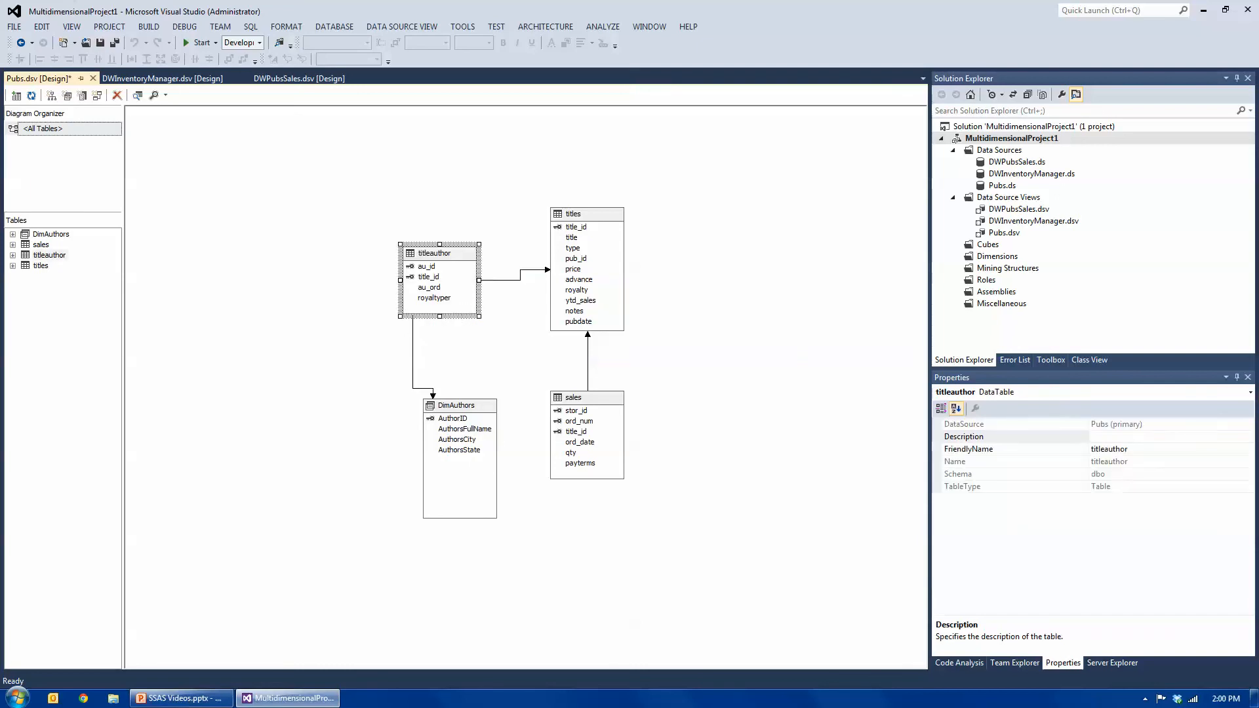
pyautogui.click(430, 266)
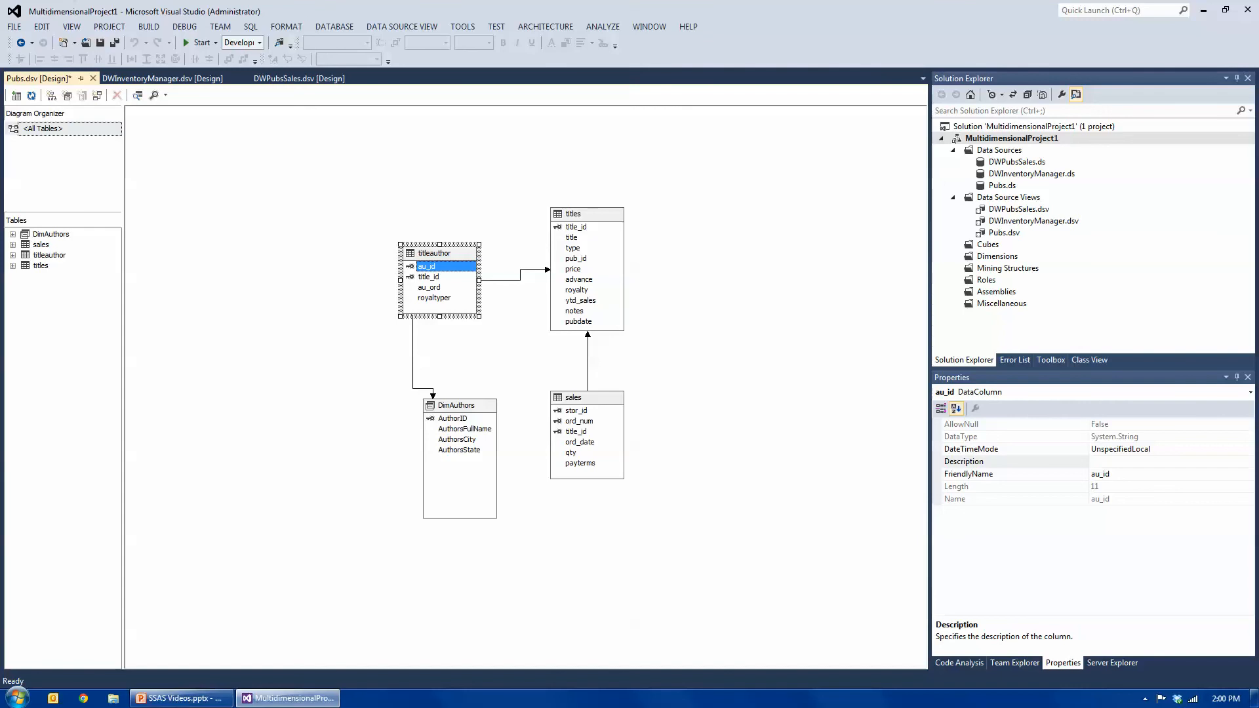
pyautogui.click(1108, 486)
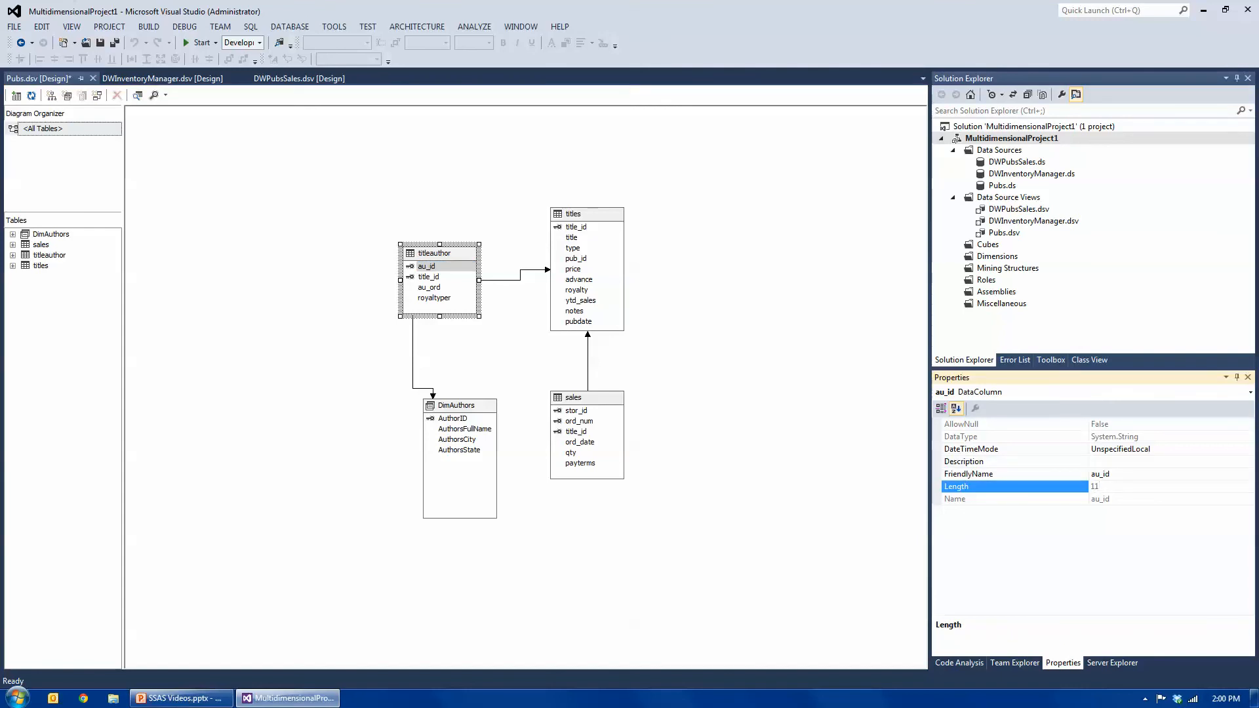
pyautogui.click(1139, 436)
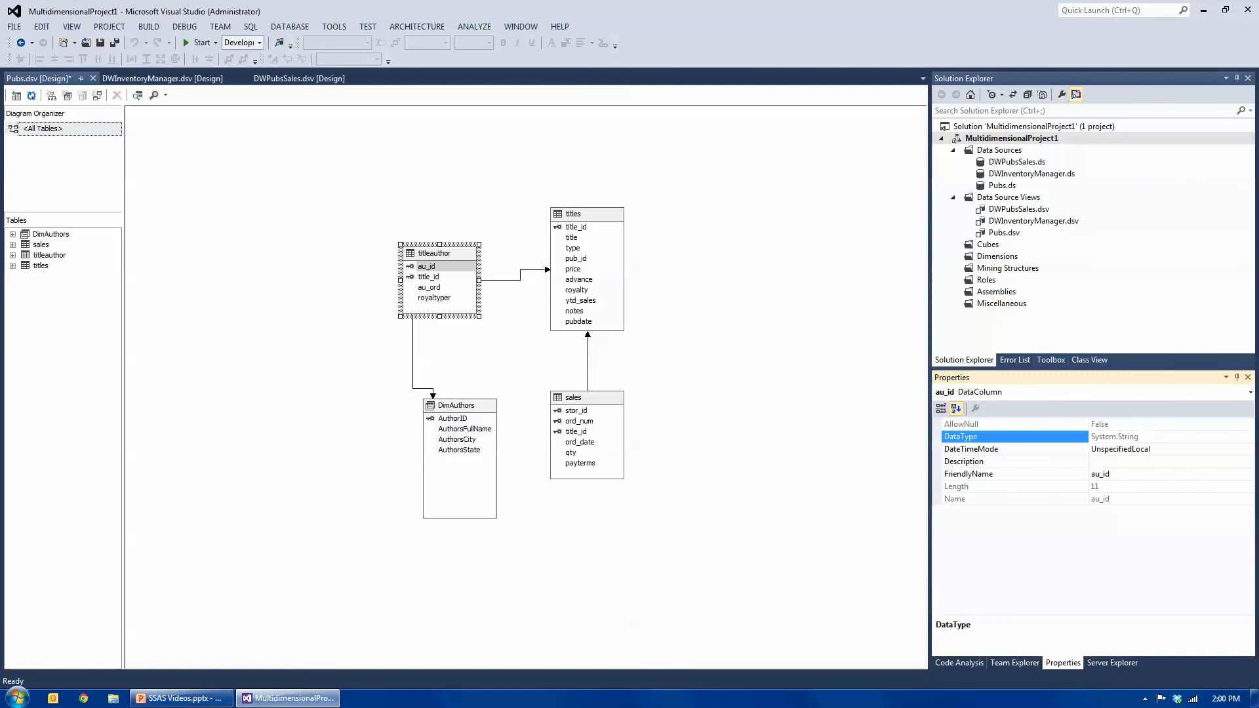
pyautogui.click(429, 277)
pyautogui.click(454, 429)
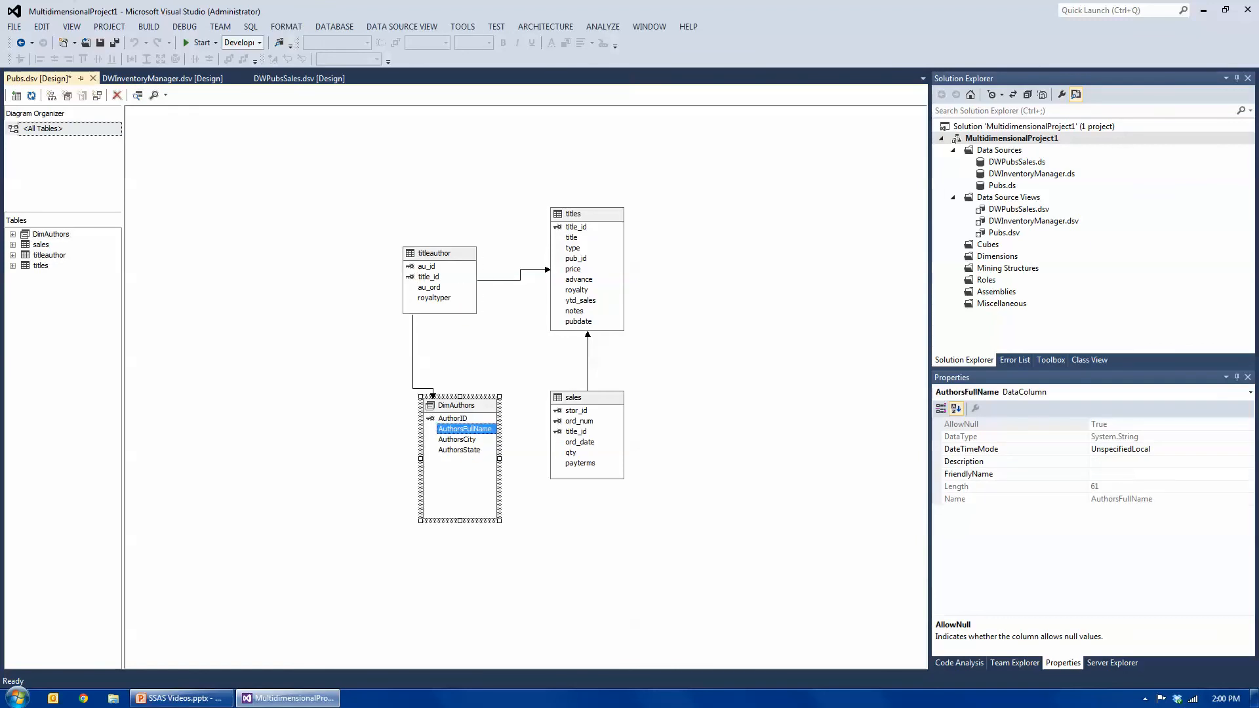
pyautogui.click(457, 450)
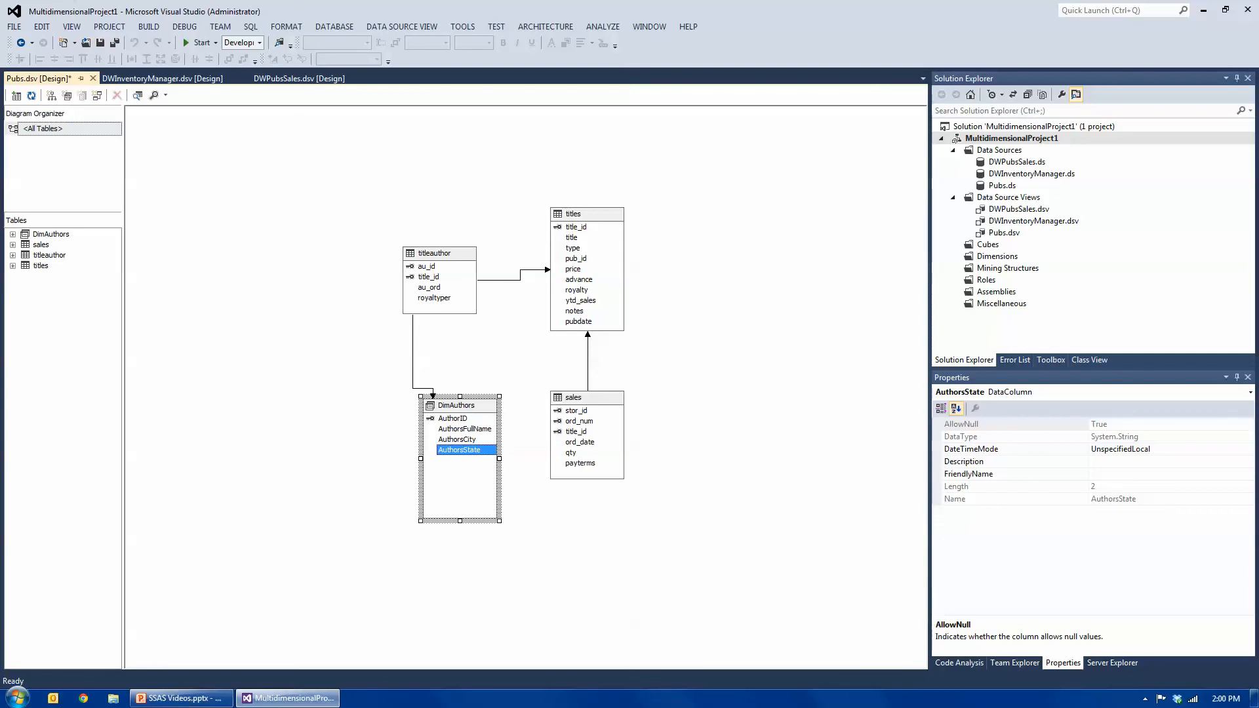
# Review the table properties of titles, titleauthor and sales, and select all four tables in the diagram
pyautogui.click(596, 215)
pyautogui.click(445, 253)
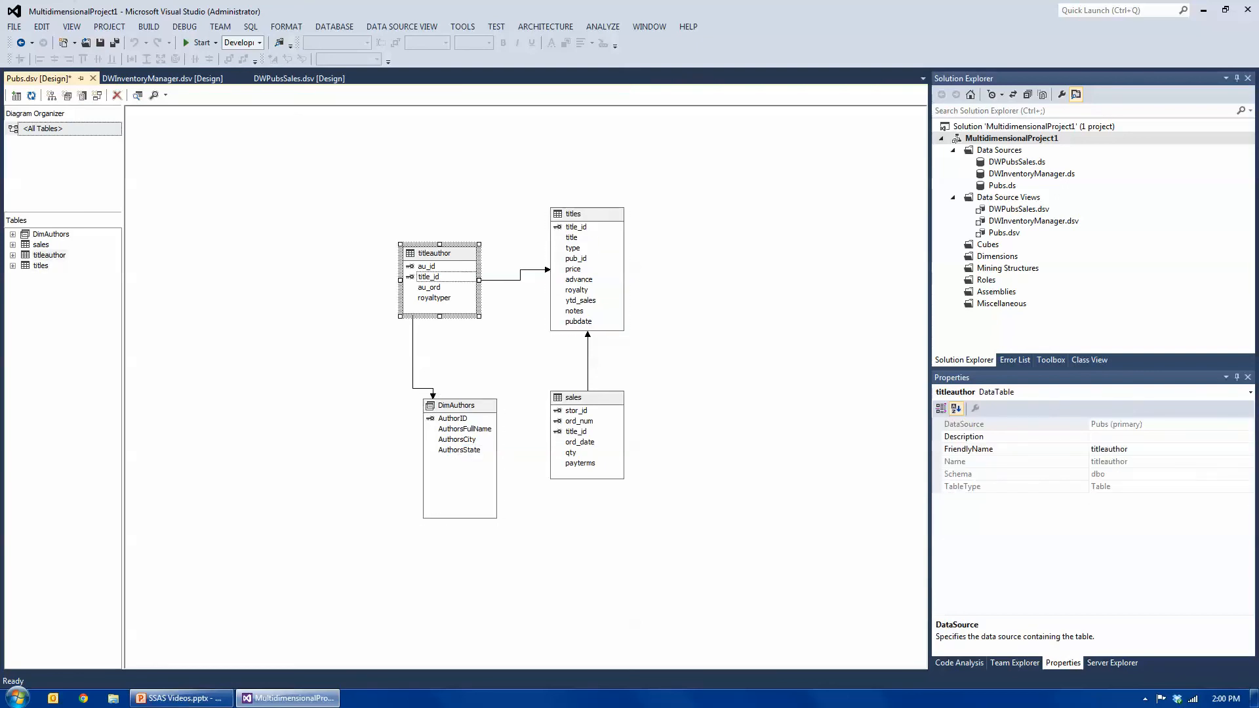
pyautogui.click(588, 398)
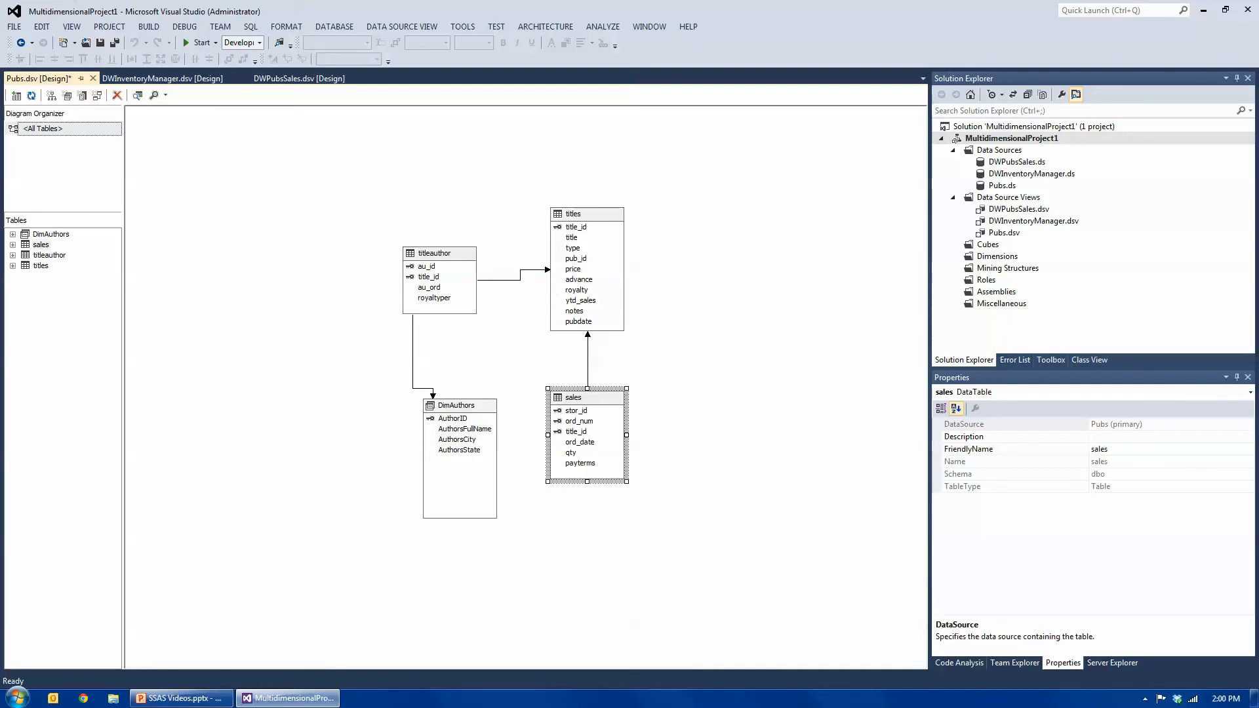
pyautogui.moveTo(354, 173); pyautogui.dragTo(704, 559)
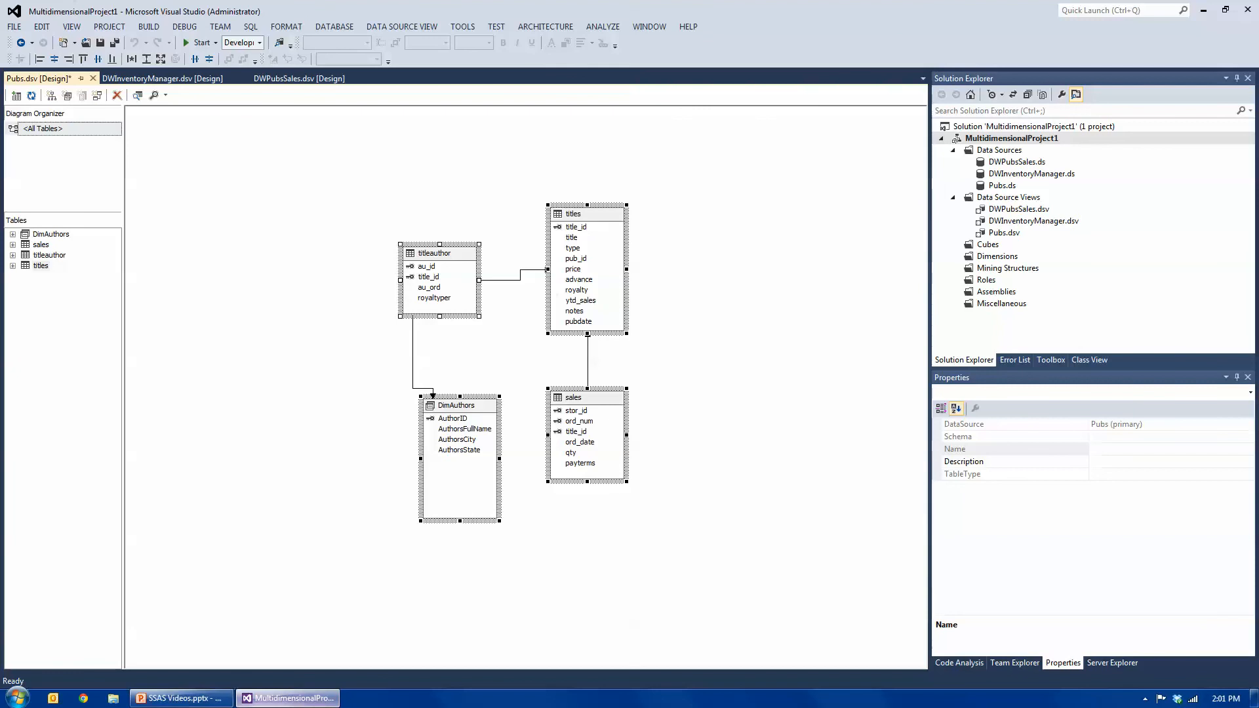
pyautogui.click(1144, 698)
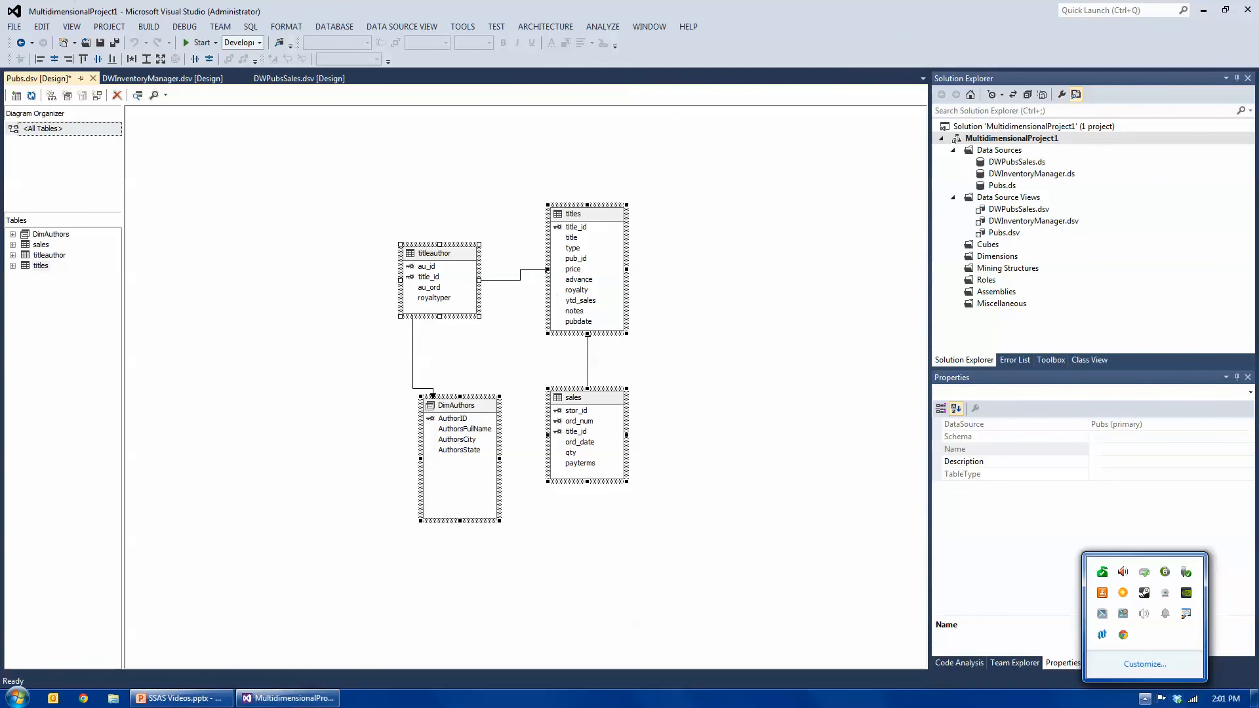